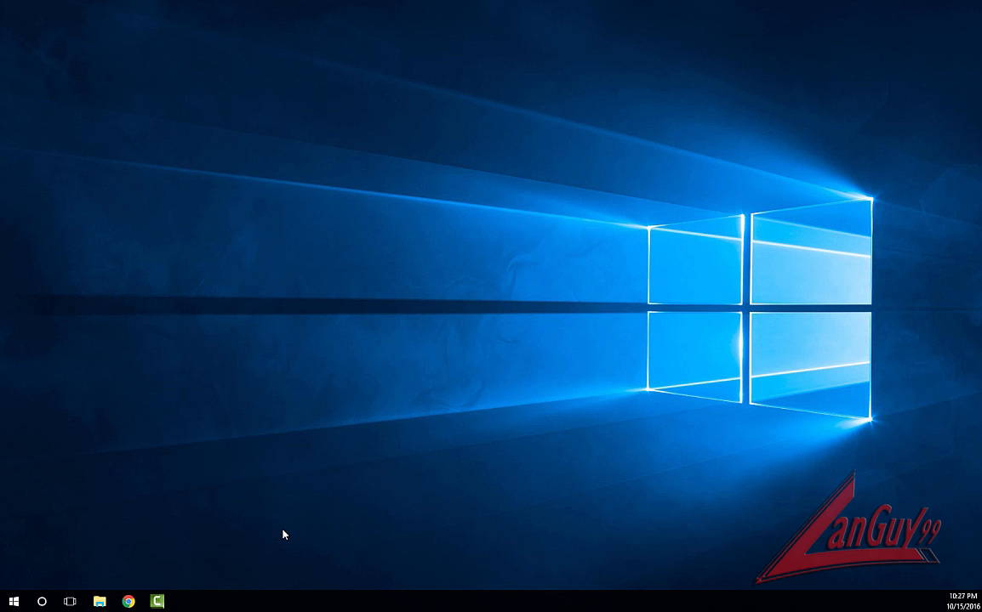
# - Switch to Chrome and review the overview and features on the Sophos UTM Home Edition page
pyautogui.click(128, 603)
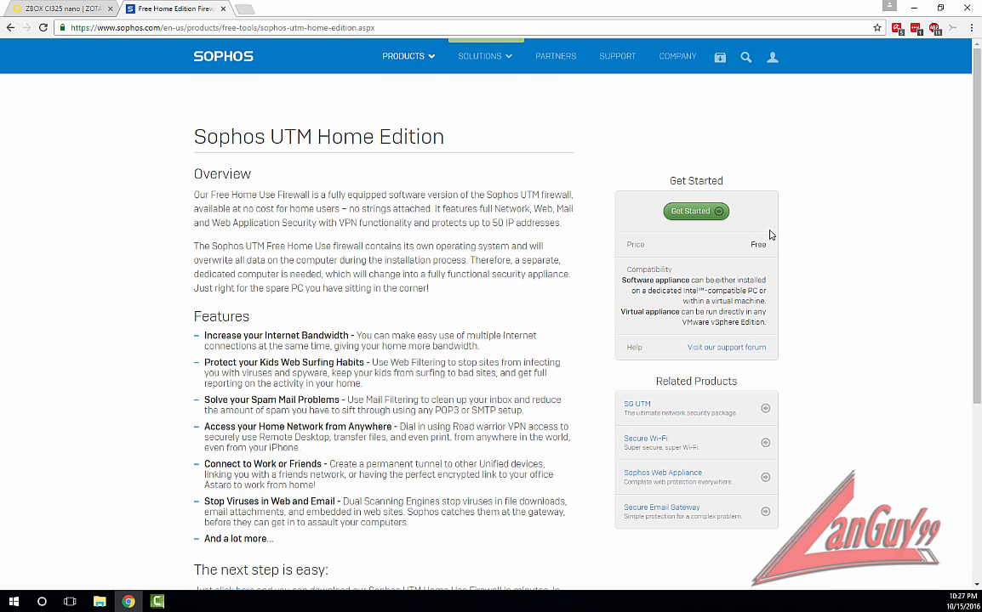
pyautogui.scroll(-2, 361, 308)
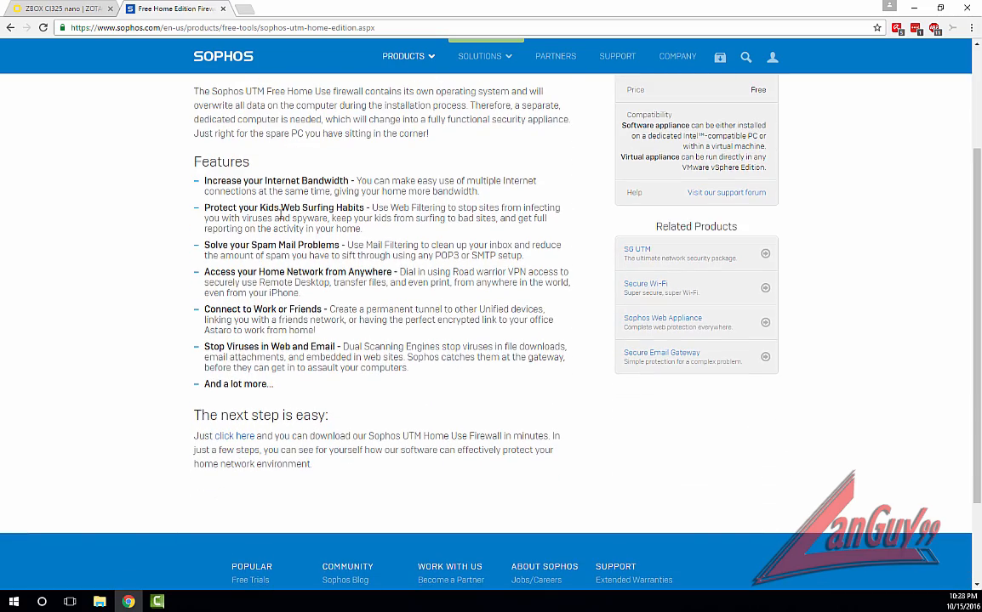
pyautogui.scroll(2, 329, 290)
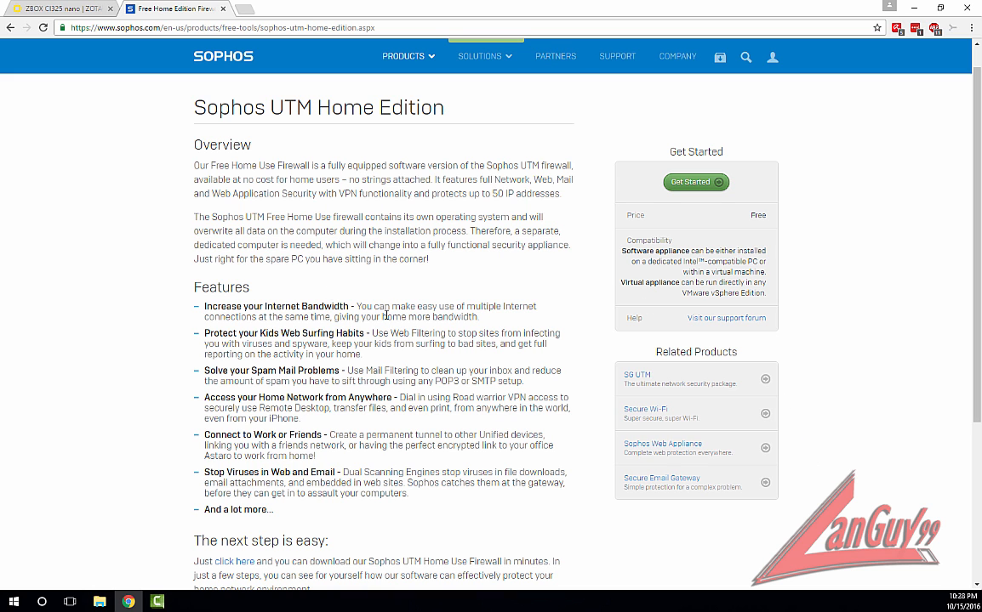
pyautogui.scroll(-1, 350, 280)
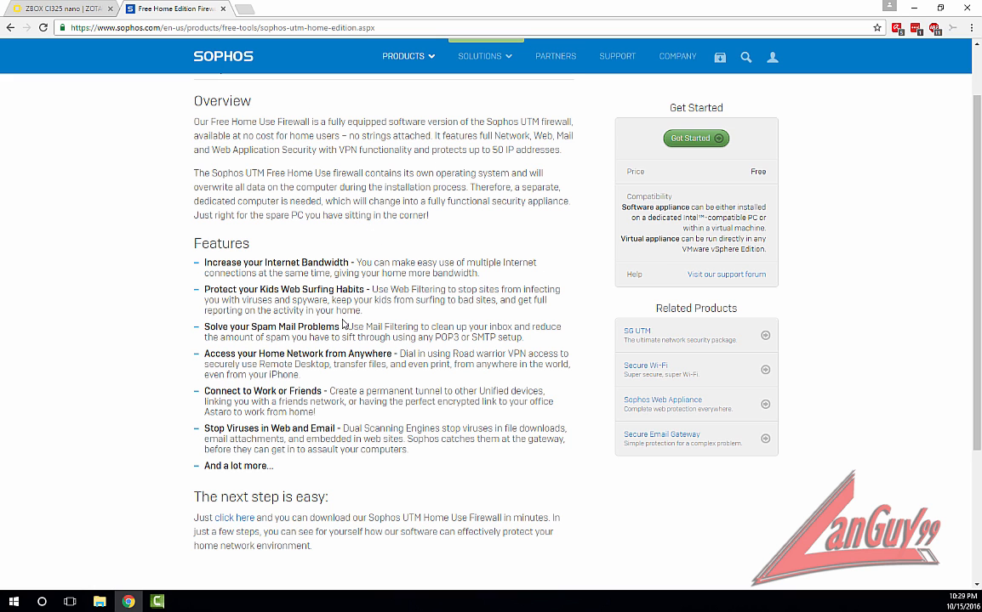
pyautogui.scroll(1, 363, 399)
pyautogui.scroll(1, 363, 399)
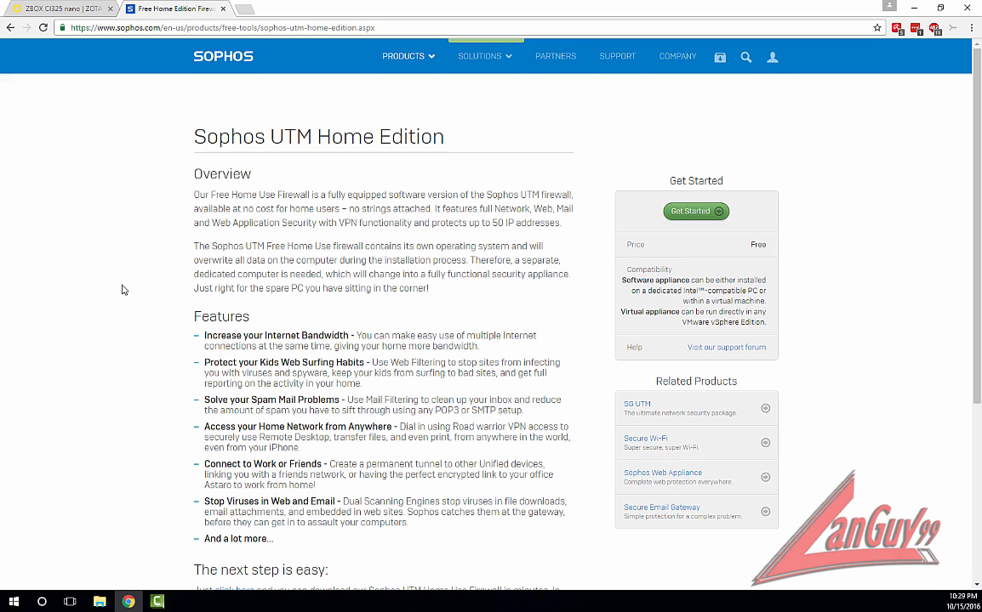
# - Review the ZOTAC ZBOX CI325 nano specifications, expanding I/O Ports and highlighting the LAN entry
pyautogui.click(79, 14)
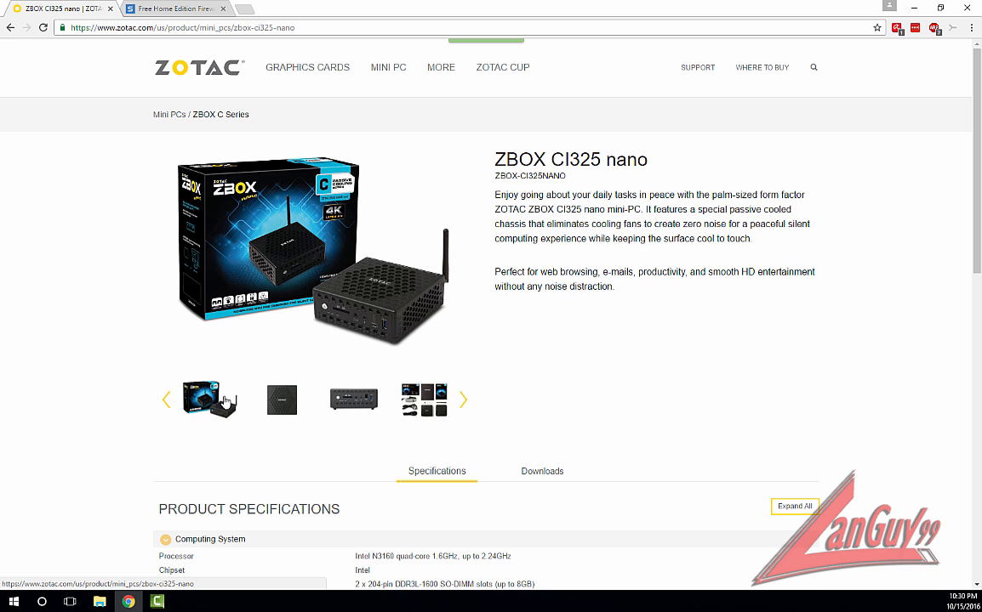
pyautogui.scroll(-3, 562, 409)
pyautogui.scroll(-3, 562, 409)
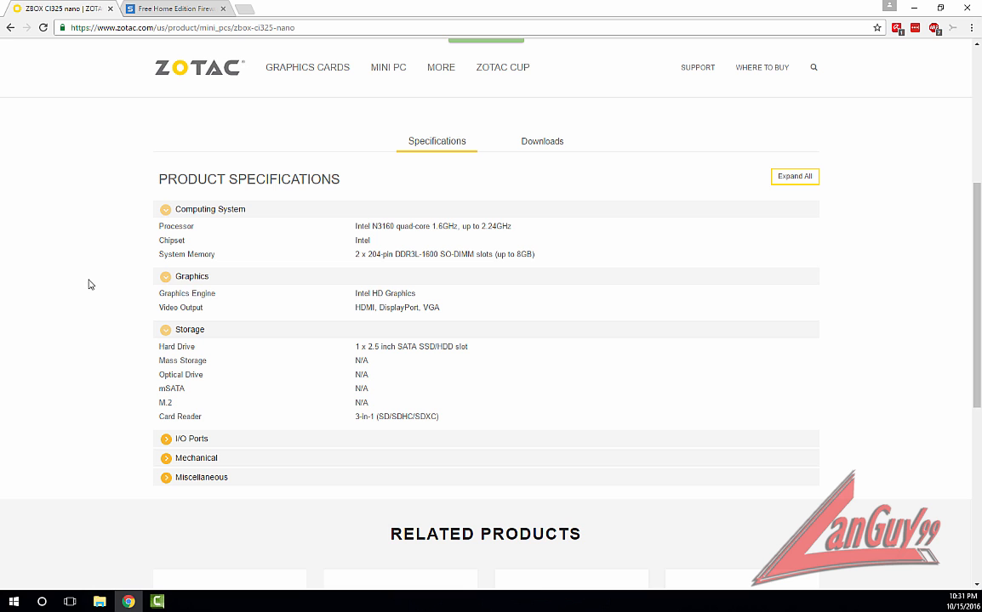
pyautogui.click(165, 439)
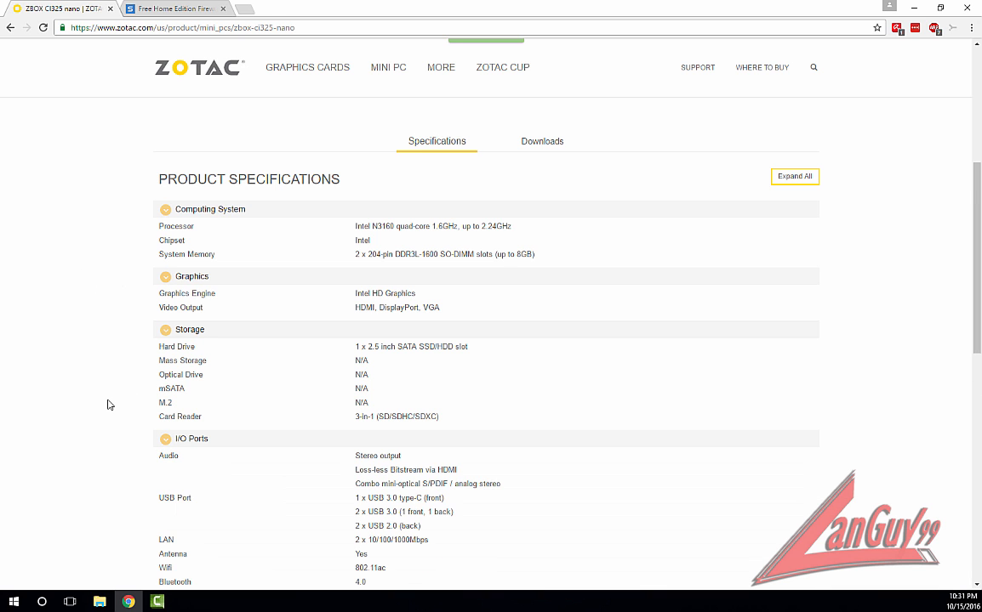
pyautogui.scroll(-2, 108, 395)
pyautogui.scroll(-1, 108, 391)
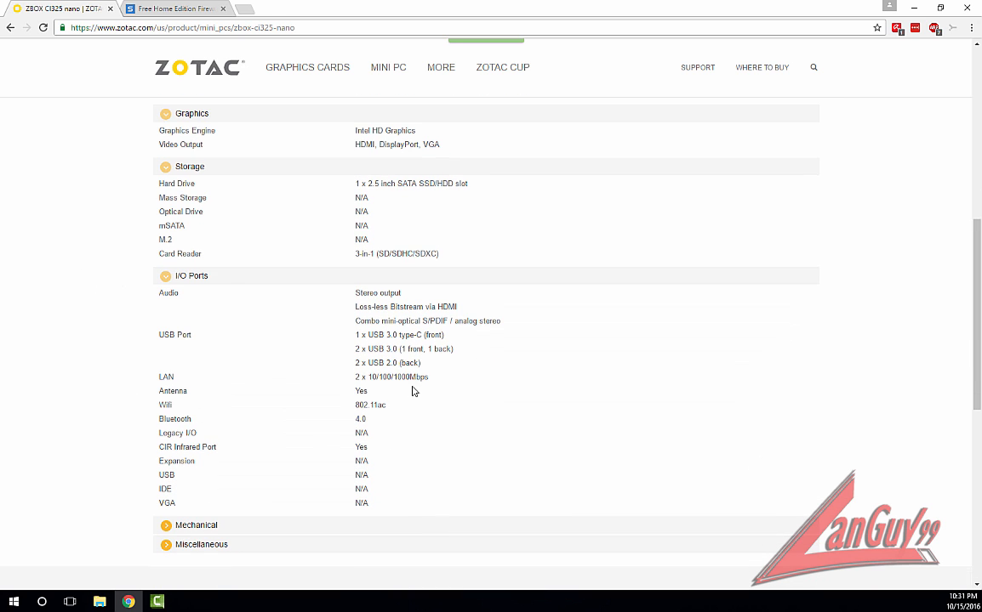
pyautogui.moveTo(356, 381); pyautogui.dragTo(454, 408)
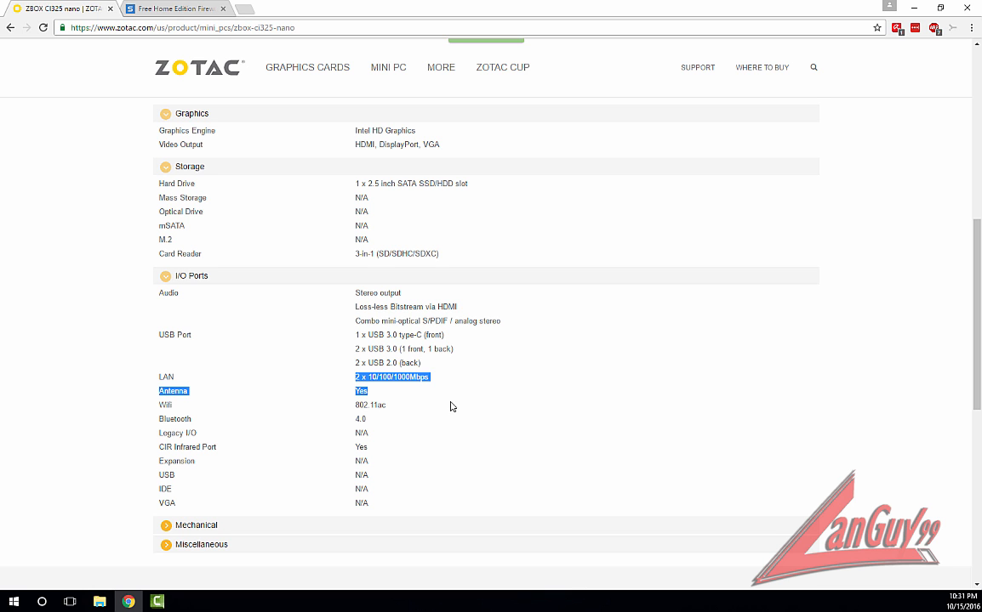
pyautogui.click(453, 407)
pyautogui.scroll(5, 307, 398)
pyautogui.scroll(3, 307, 399)
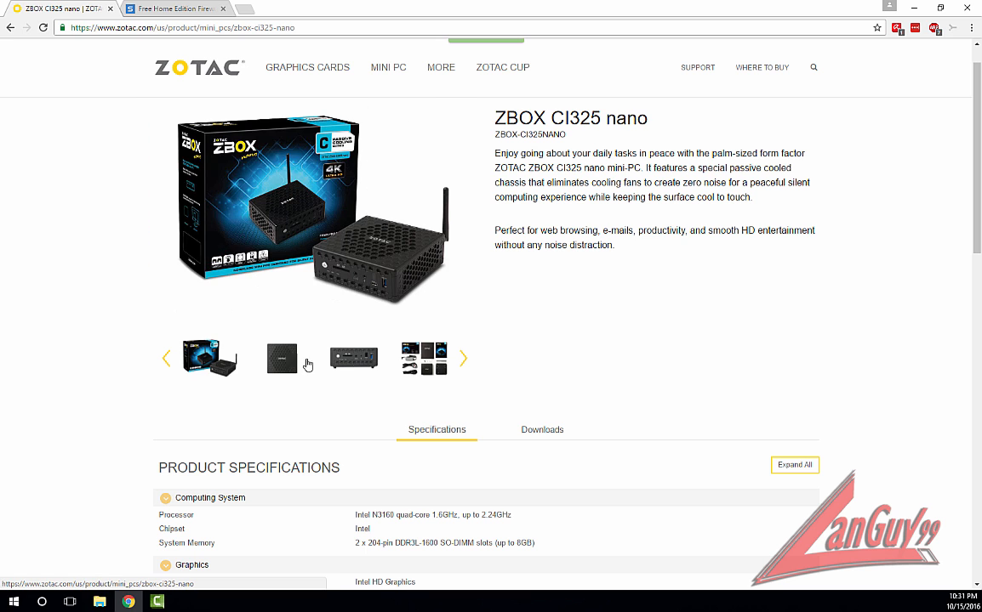
# - Look through the ZBOX CI325 nano product photos, including the front, package contents and rear ports
pyautogui.click(355, 366)
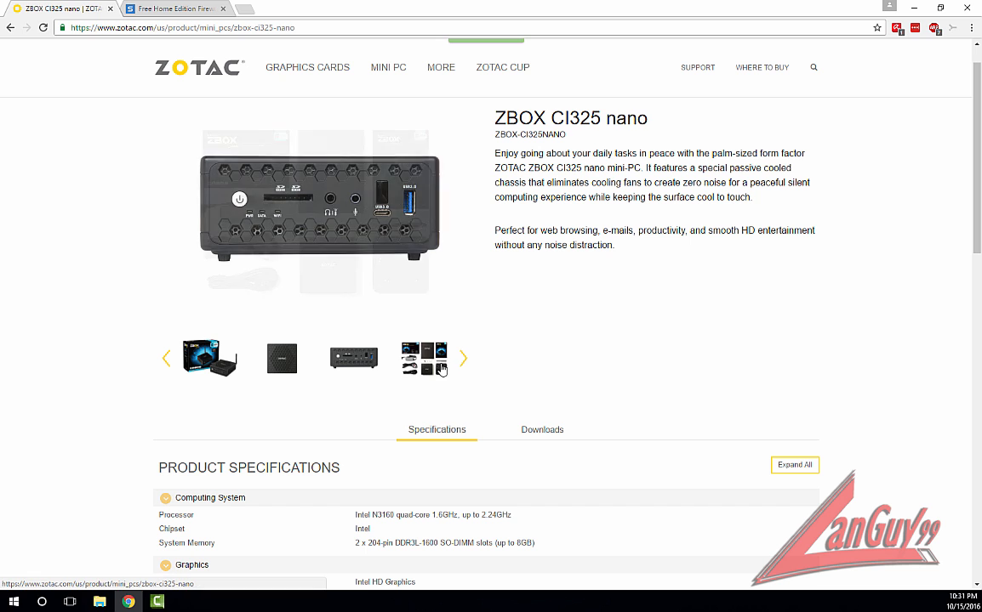
pyautogui.click(408, 352)
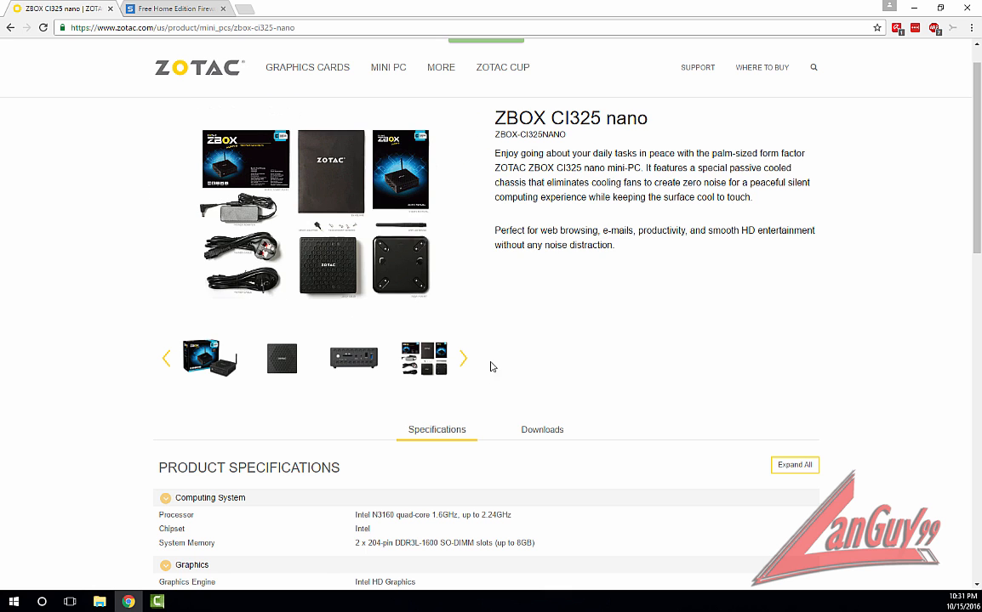
pyautogui.click(463, 358)
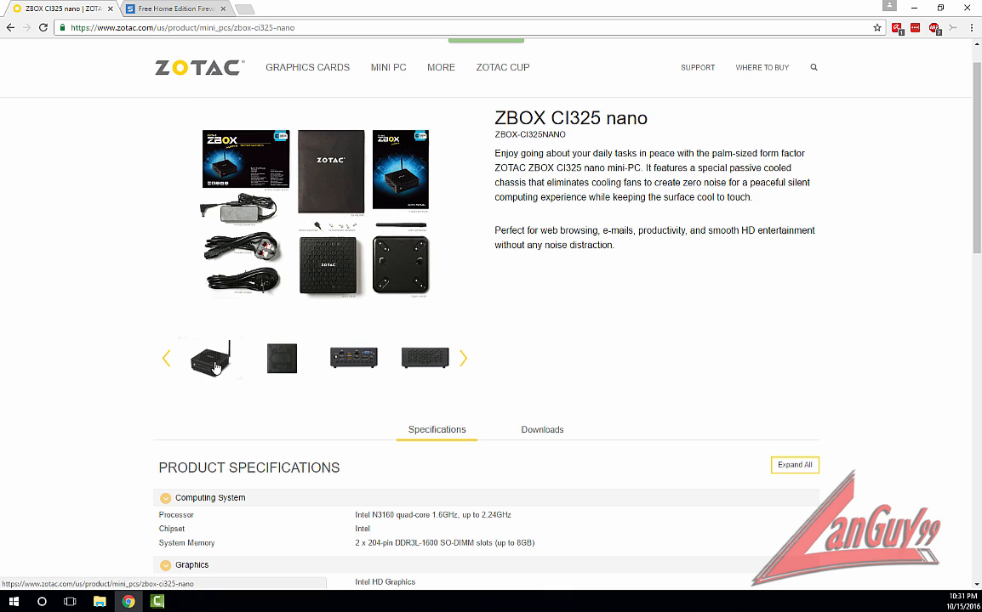
pyautogui.click(367, 367)
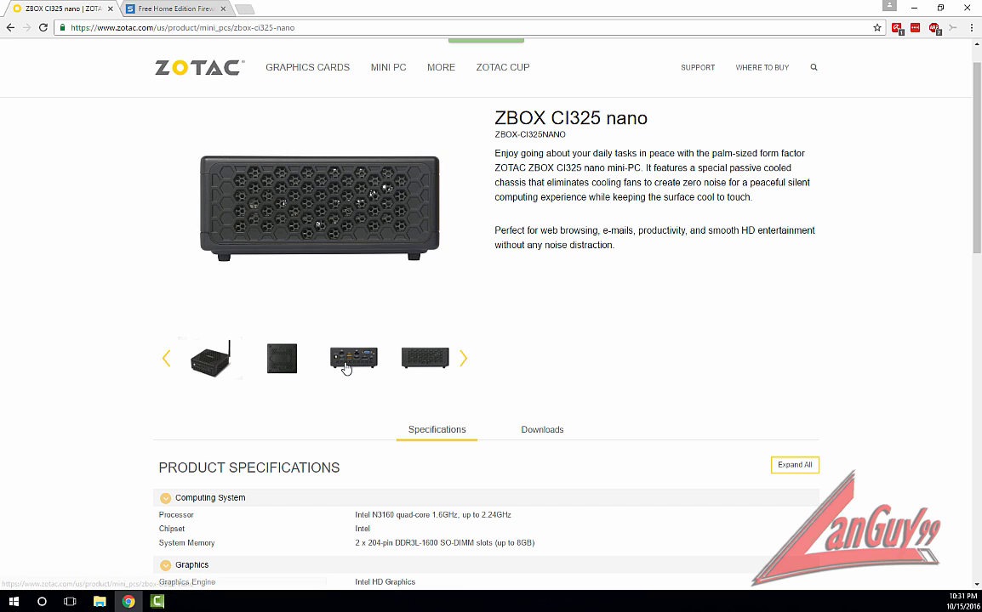
pyautogui.click(345, 368)
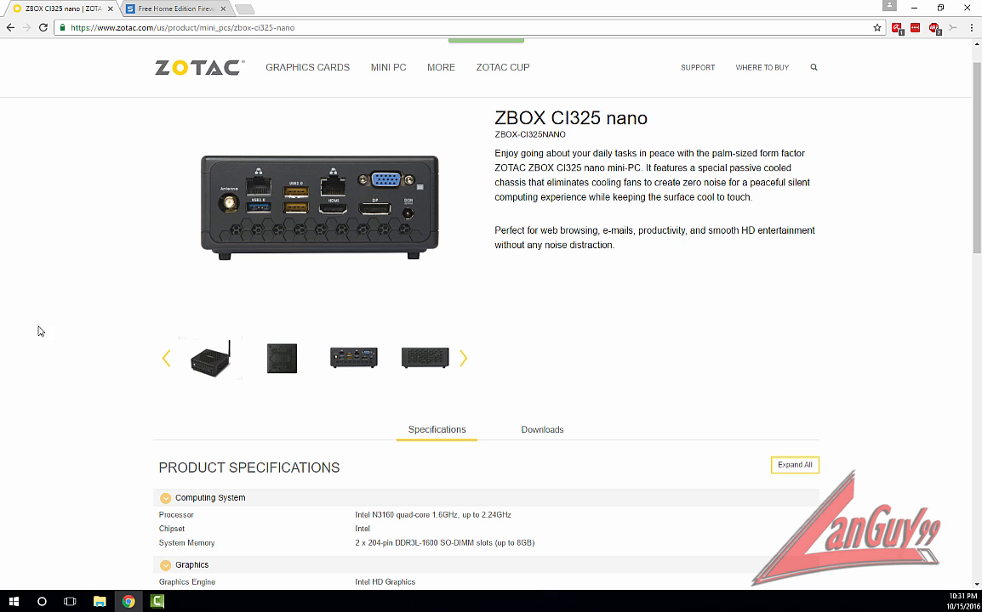
# - Open the Sophos UTM Home Edition download registration form to view its fields, and return to the product page
pyautogui.click(152, 9)
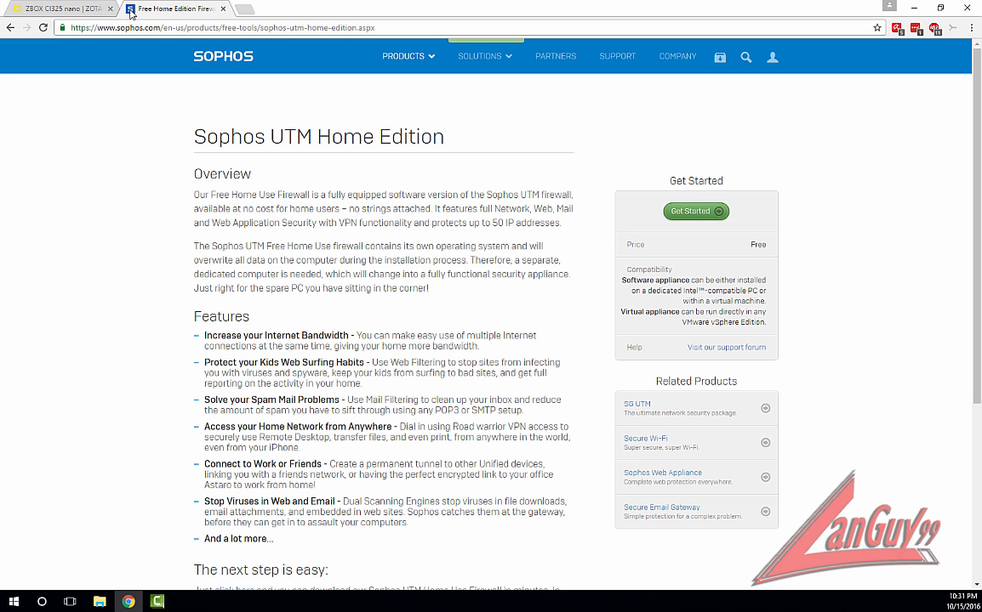
pyautogui.click(80, 8)
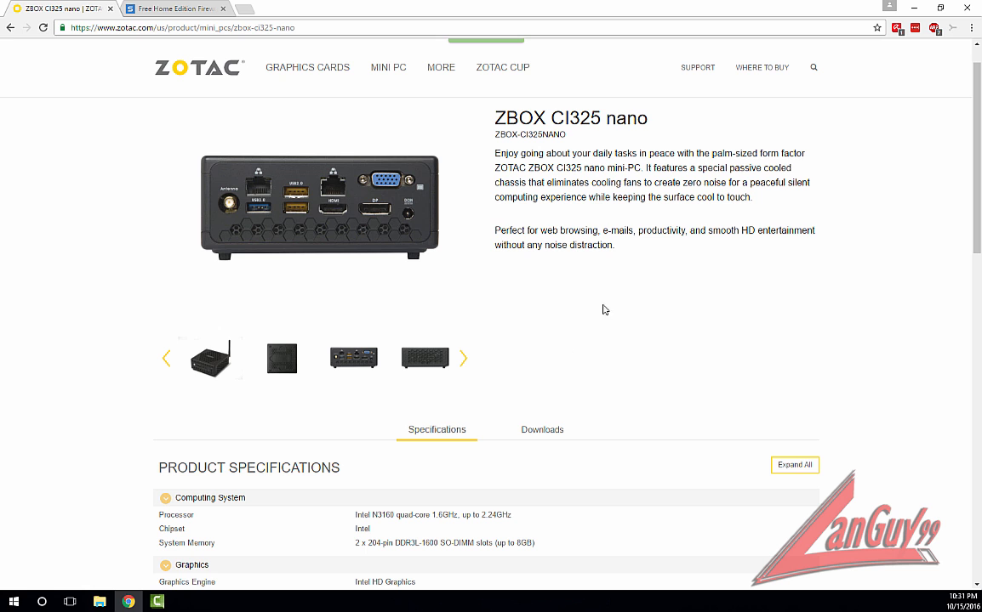
pyautogui.click(165, 9)
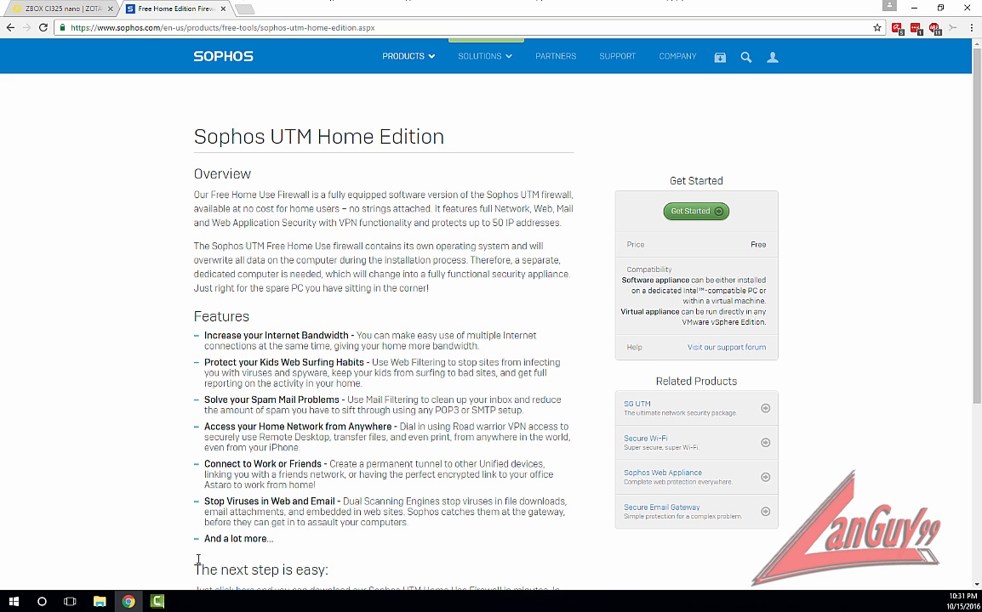
pyautogui.scroll(-2, 197, 560)
pyautogui.click(242, 463)
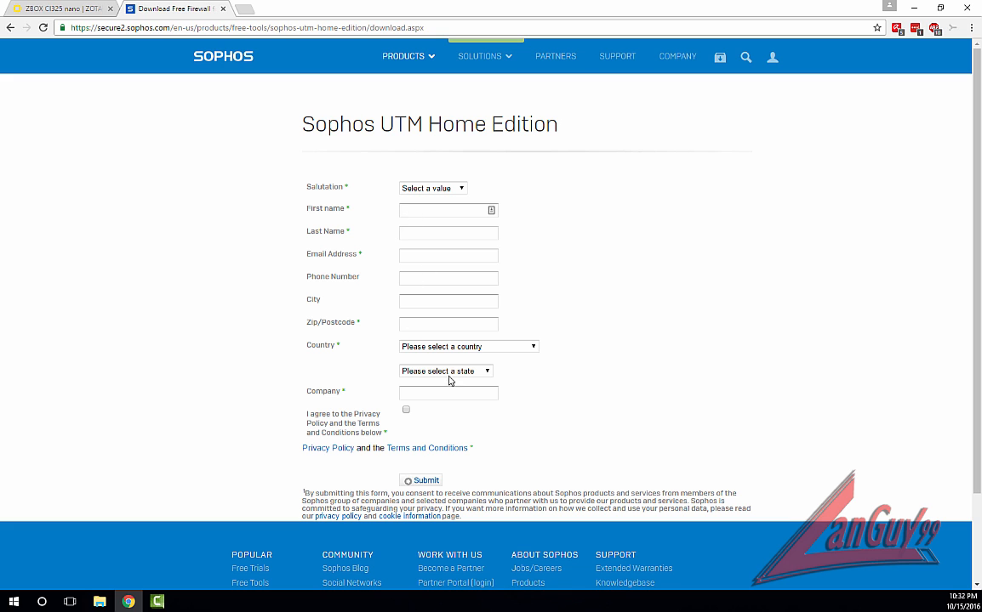
pyautogui.hotkey('alt', 'Left')
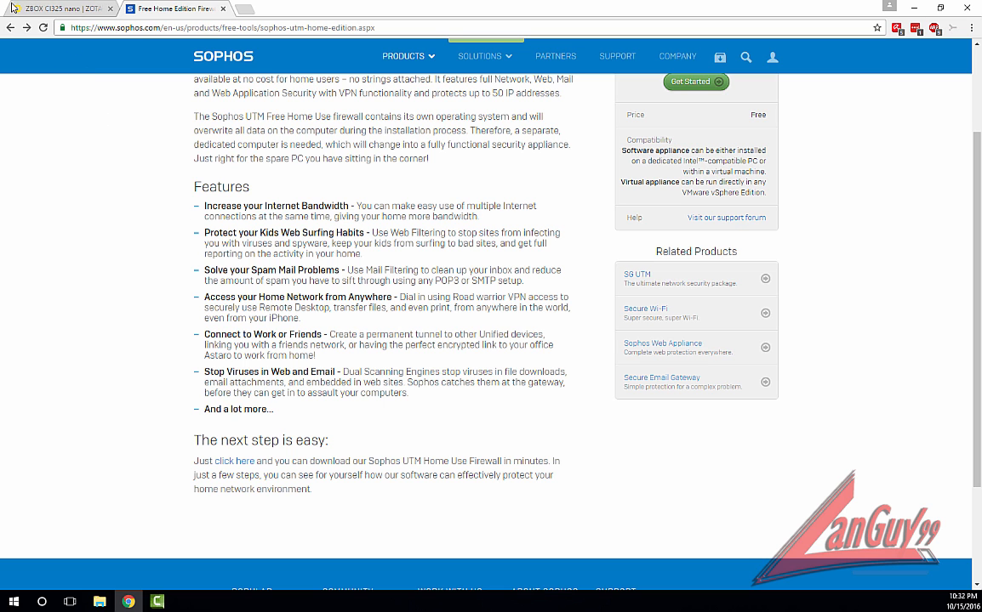
# - Search Google in a new browser tab for the suggested query "sophos utm rpm installation error"
pyautogui.click(53, 10)
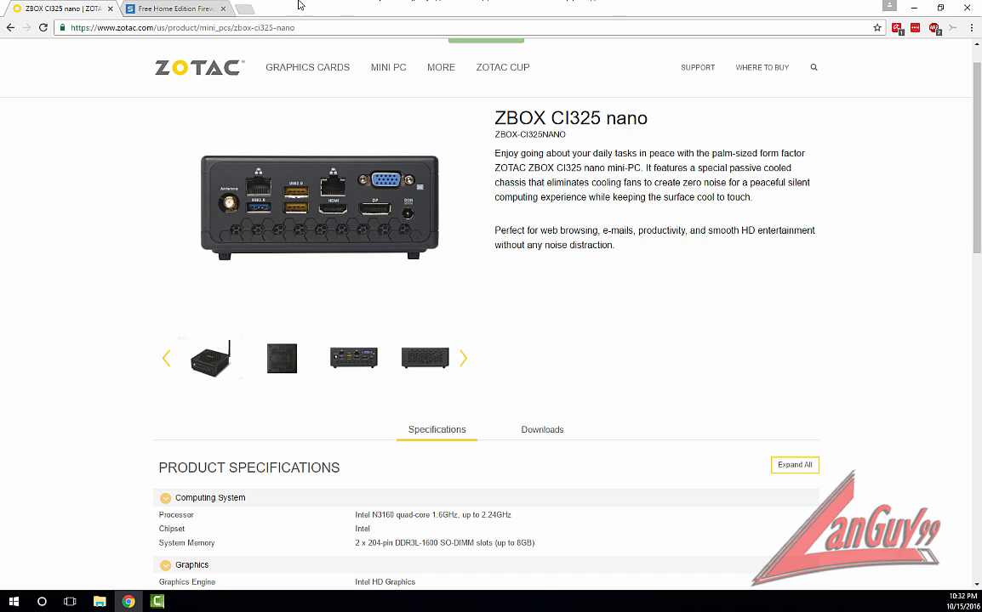
pyautogui.moveTo(288, 49)
pyautogui.click(247, 10)
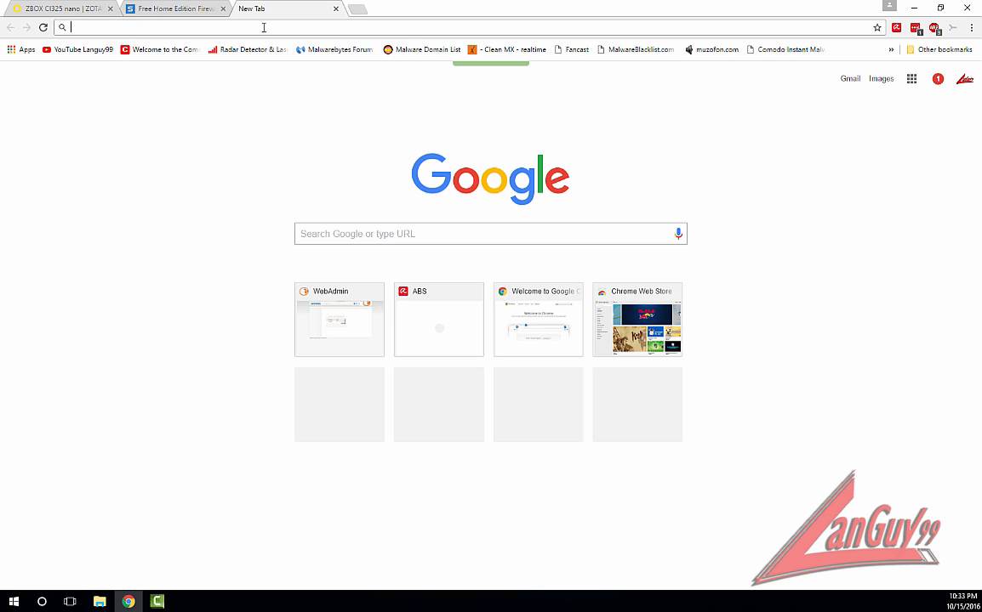
pyautogui.write('soh')
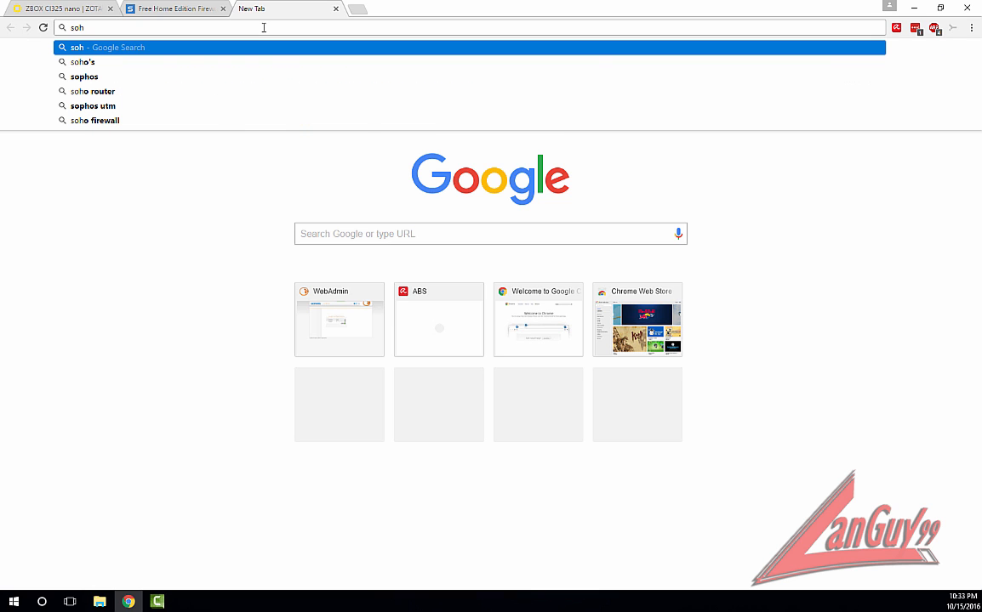
pyautogui.press('BackSpace')
pyautogui.press('BackSpace')
pyautogui.write('ophos')
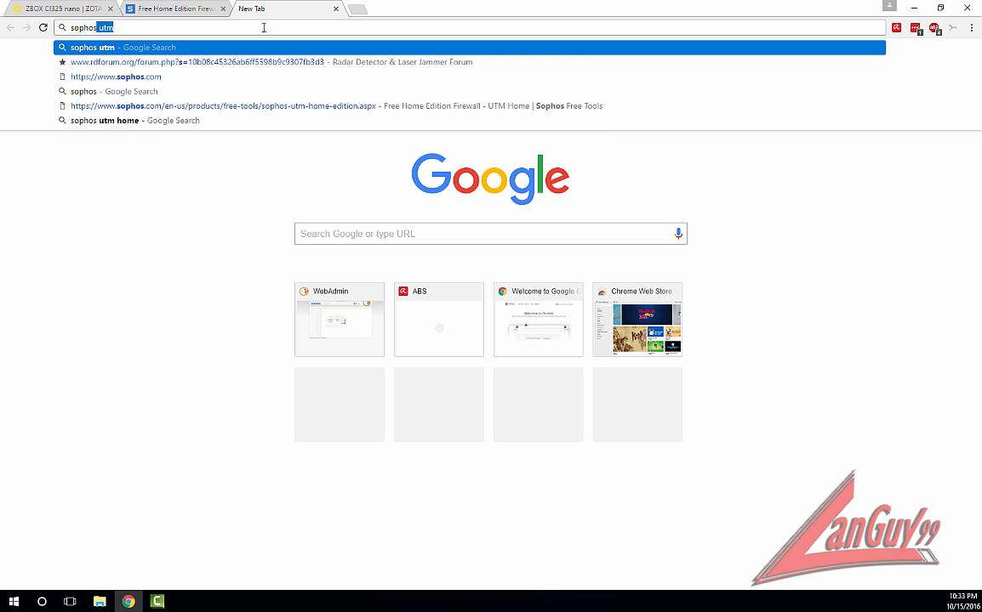
pyautogui.write(' utm')
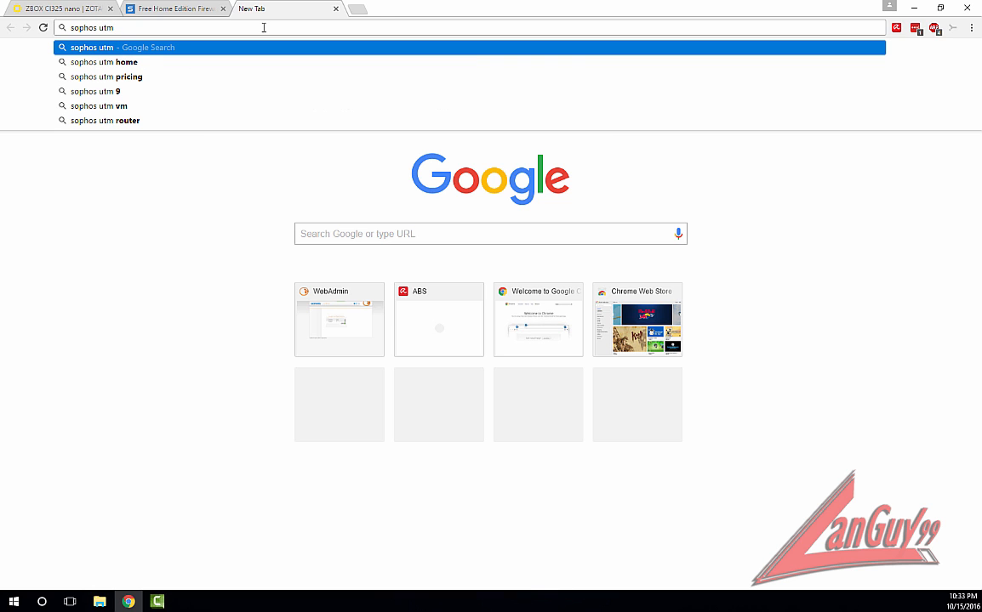
pyautogui.write(' install e')
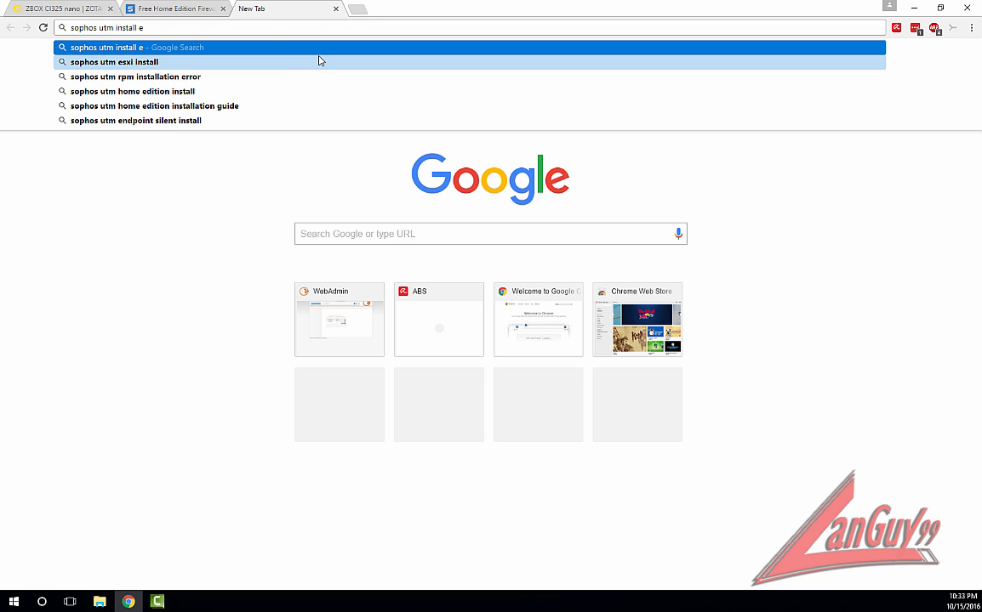
pyautogui.click(254, 78)
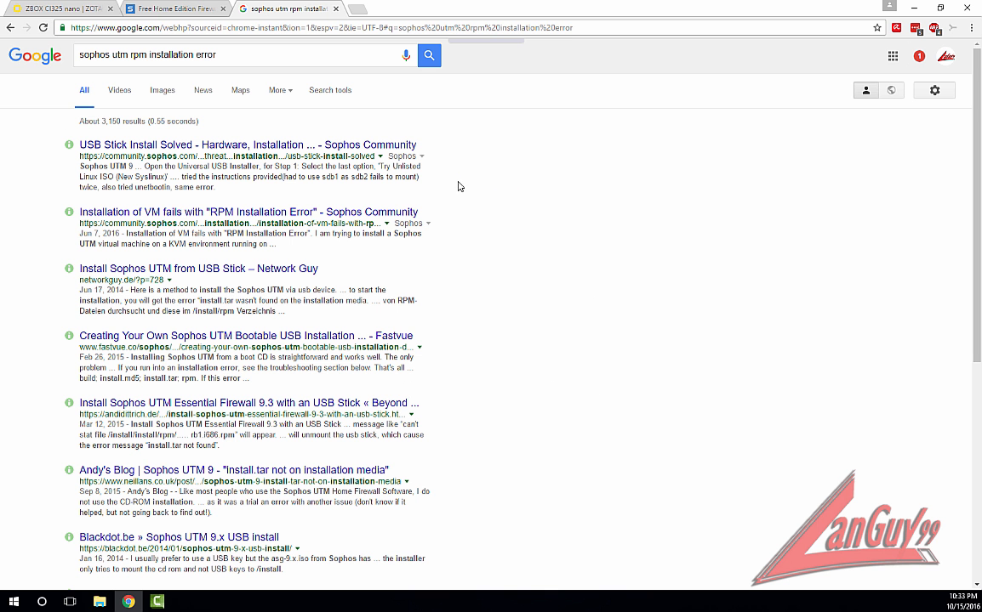
# - Read the Sophos Community thread "USB Stick Install Solved" with its replies, and return to the search results
pyautogui.click(260, 146)
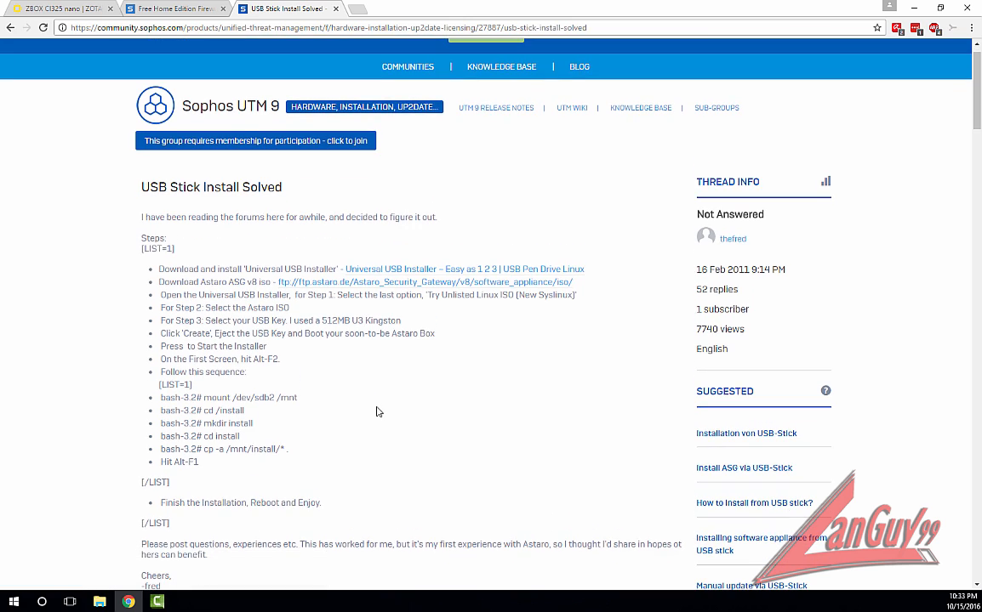
pyautogui.scroll(-2, 377, 408)
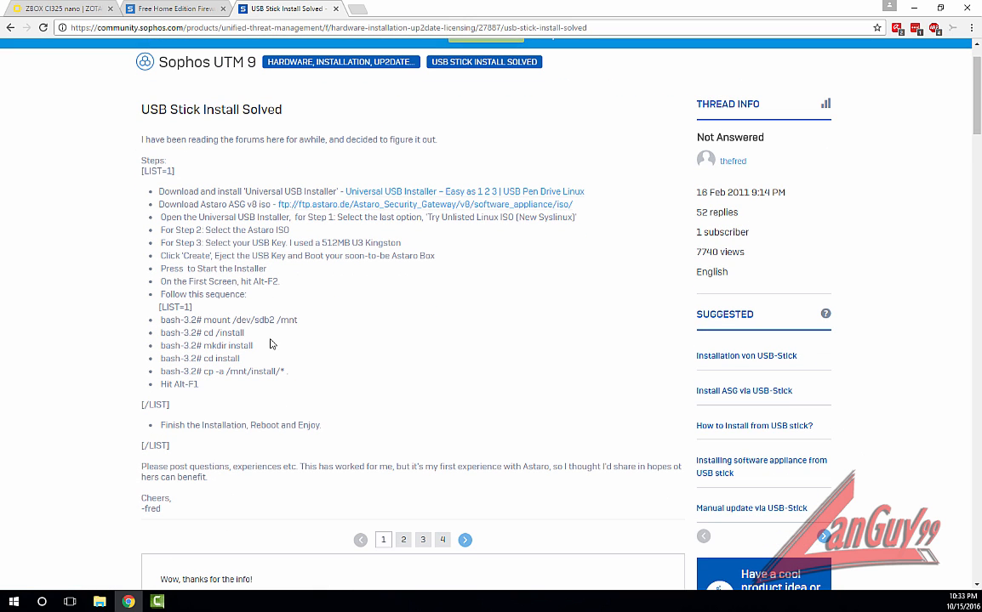
pyautogui.scroll(-1, 407, 328)
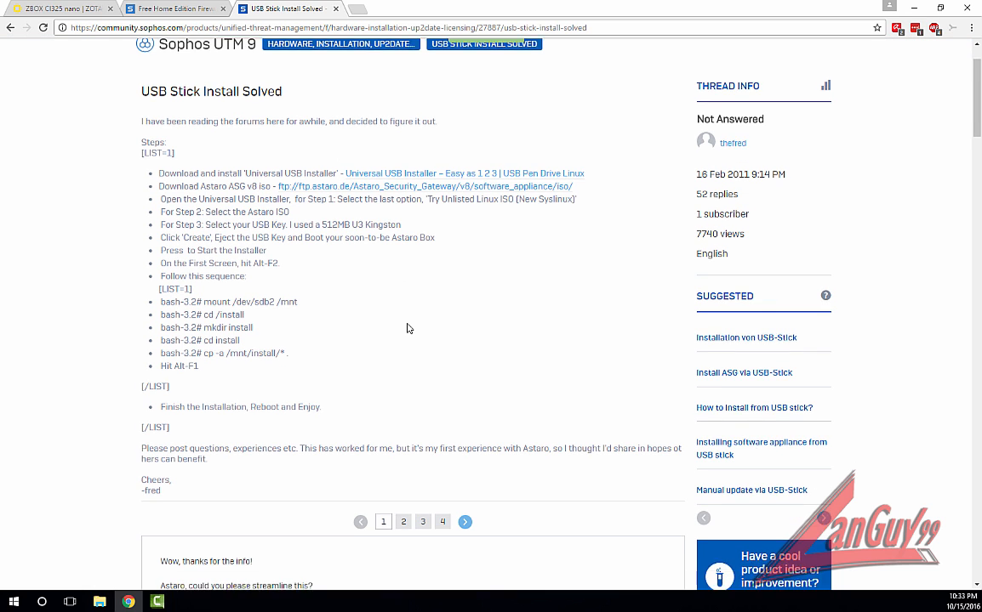
pyautogui.scroll(-1, 400, 326)
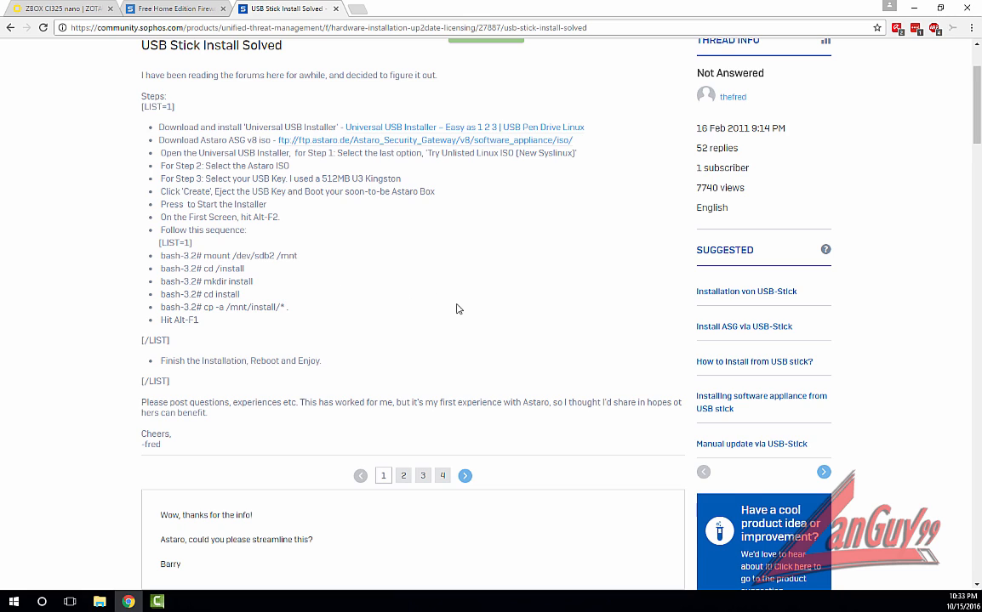
pyautogui.scroll(-3, 455, 308)
pyautogui.scroll(-6, 454, 308)
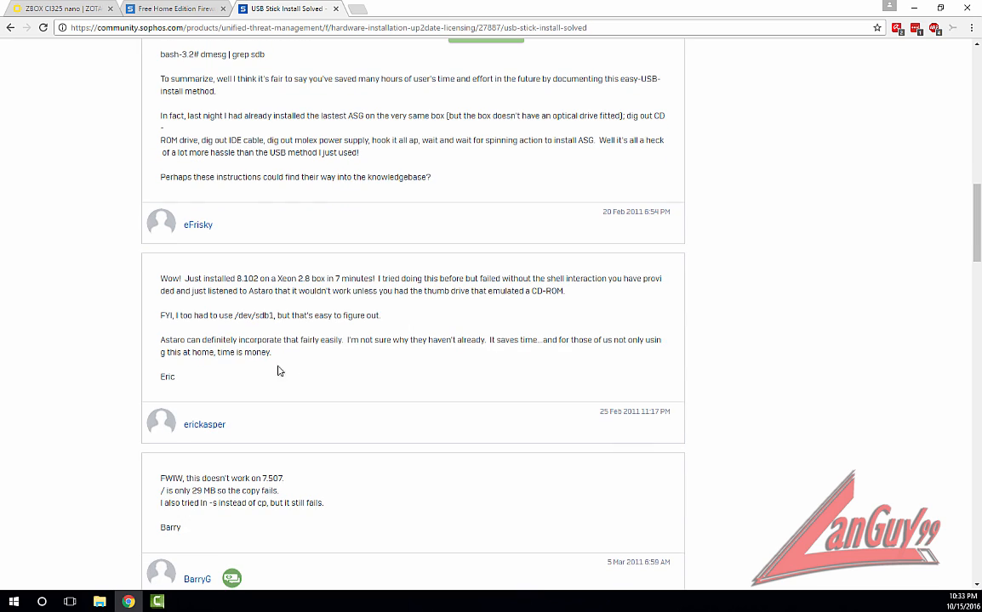
pyautogui.scroll(15, 280, 359)
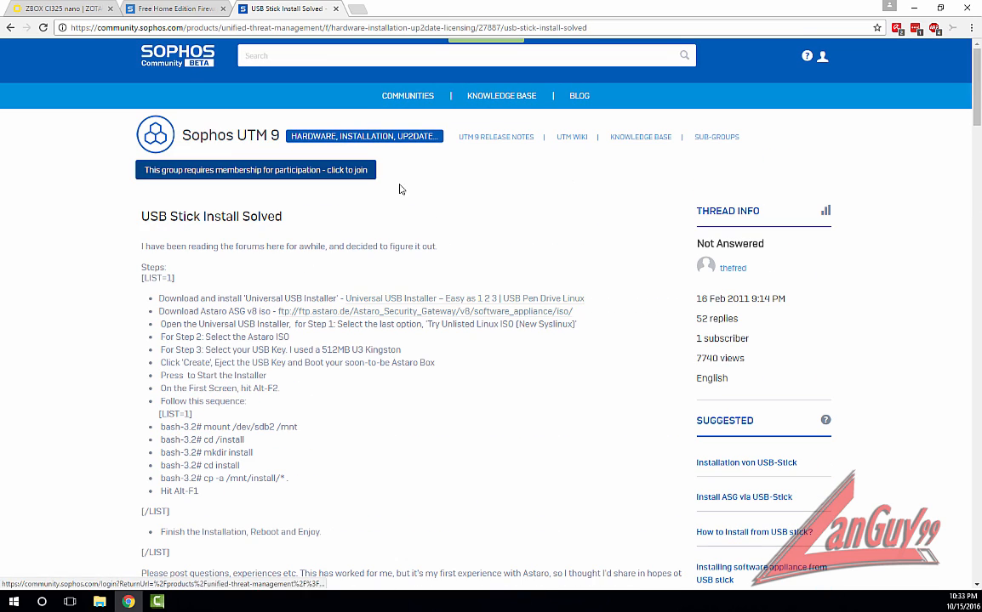
pyautogui.hotkey('alt', 'Left')
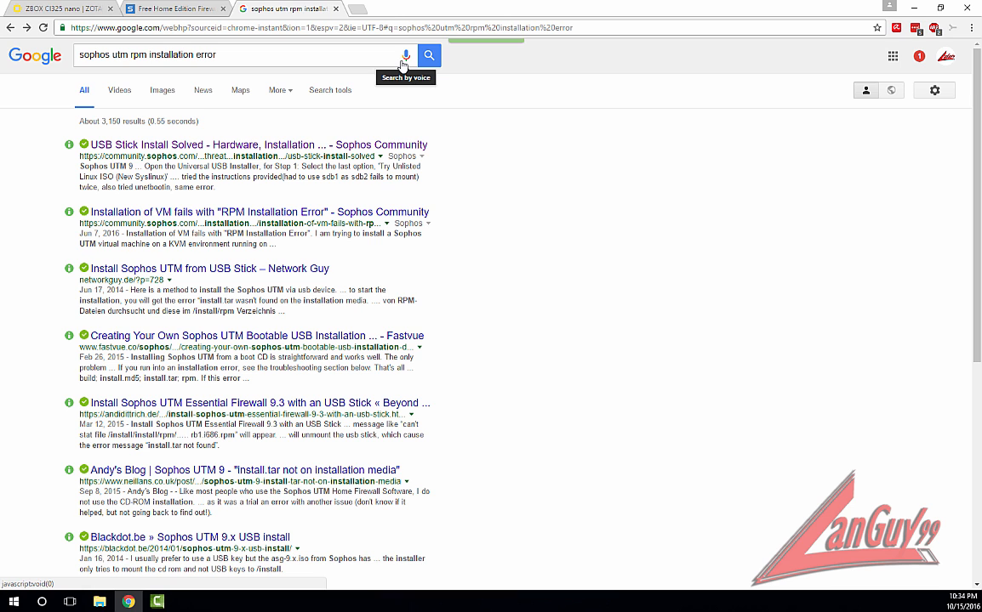
# - Return to the ZBOX CI325 nano product page and view its rear port photo and description
pyautogui.moveTo(426, 13); pyautogui.dragTo(0, 38)
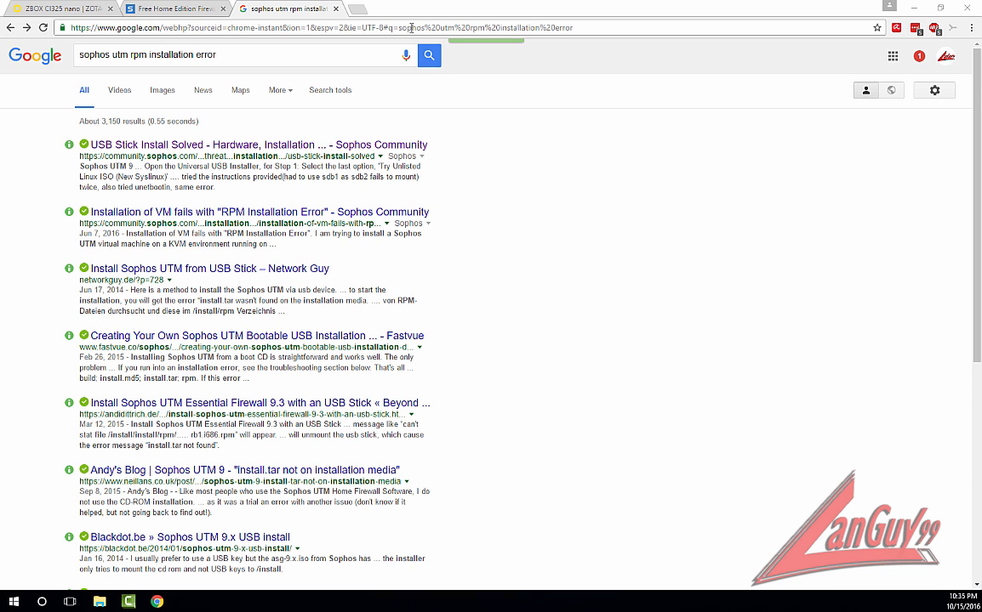
pyautogui.click(68, 8)
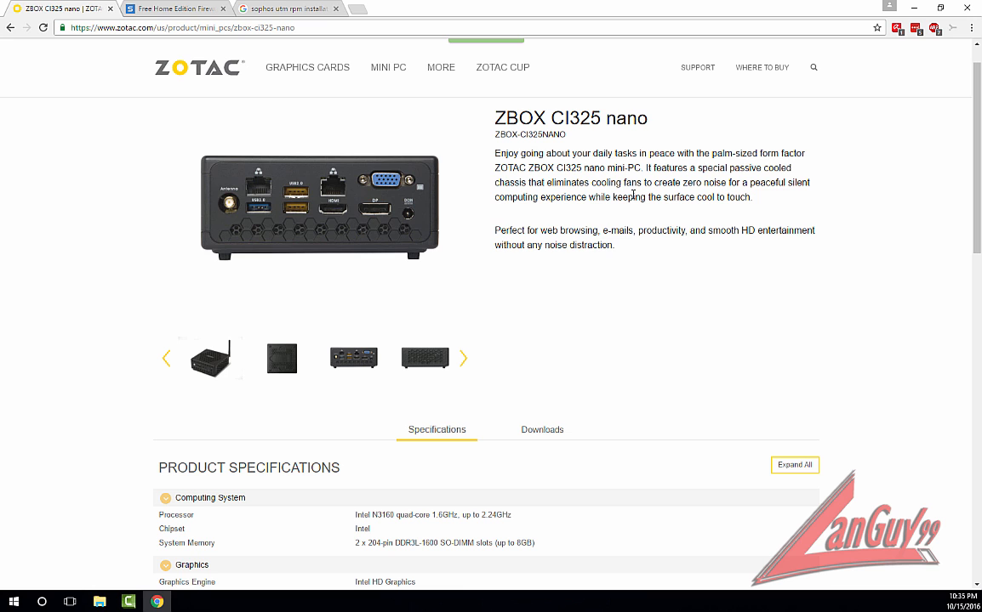
pyautogui.click(464, 179)
pyautogui.hotkey('ctrl', 't')
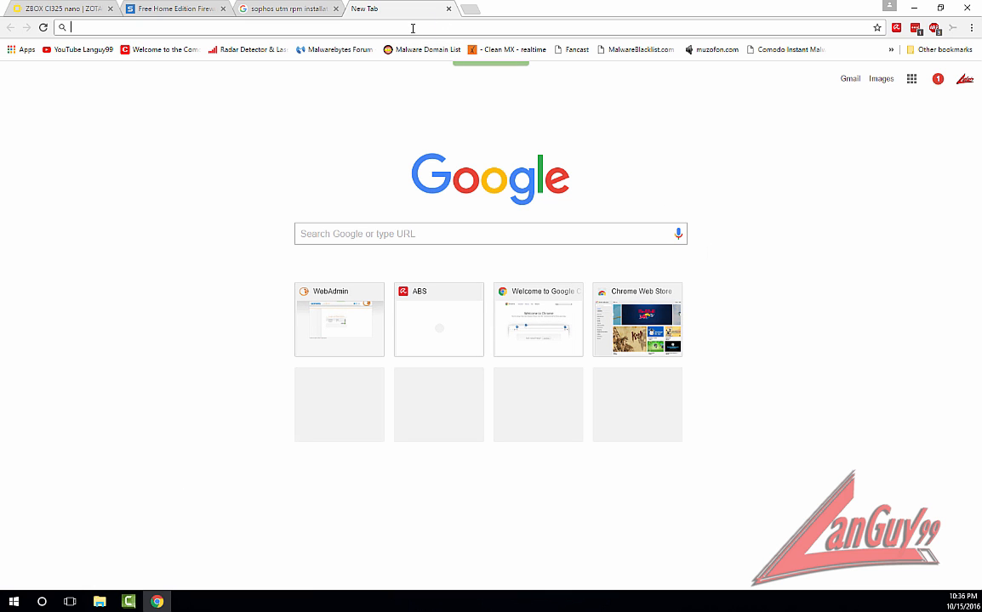
pyautogui.write('https')
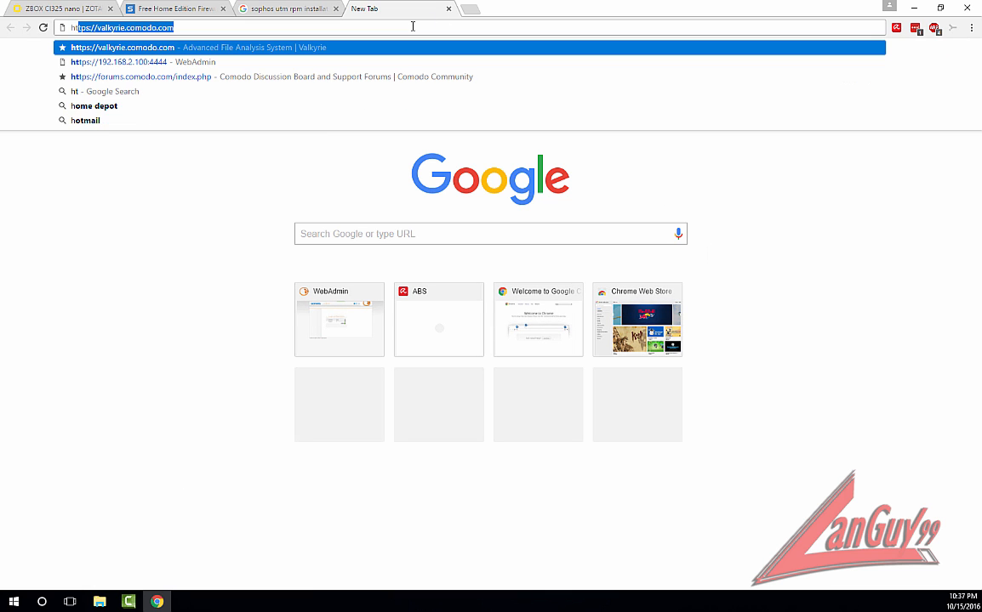
pyautogui.write('://')
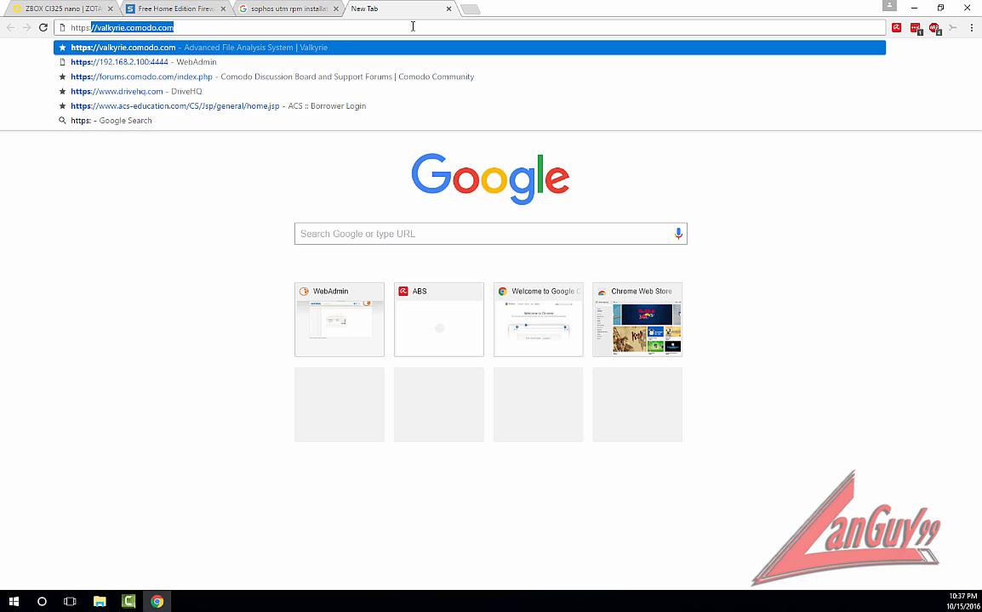
pyautogui.write('1')
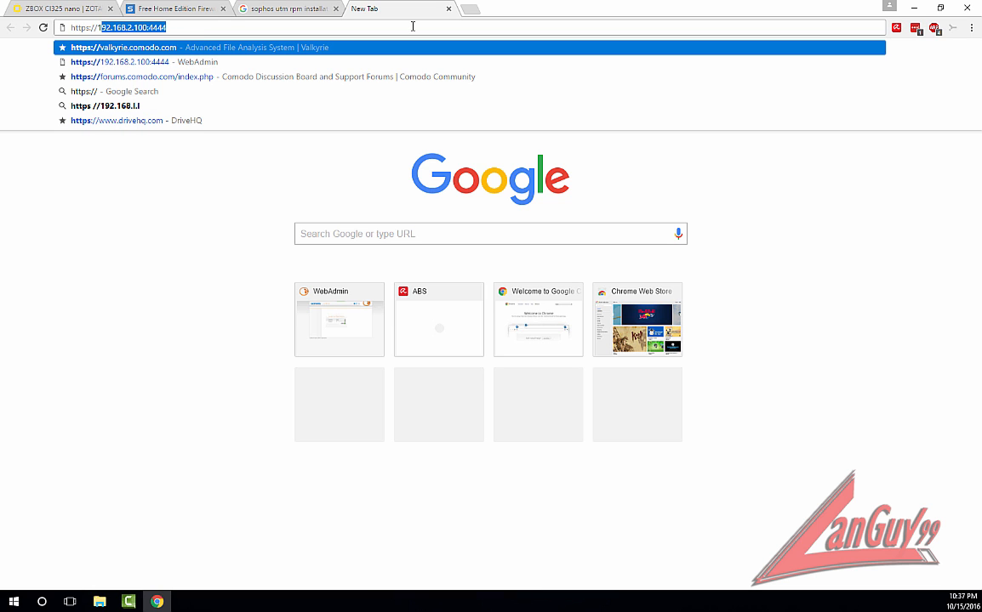
pyautogui.write('92.168.')
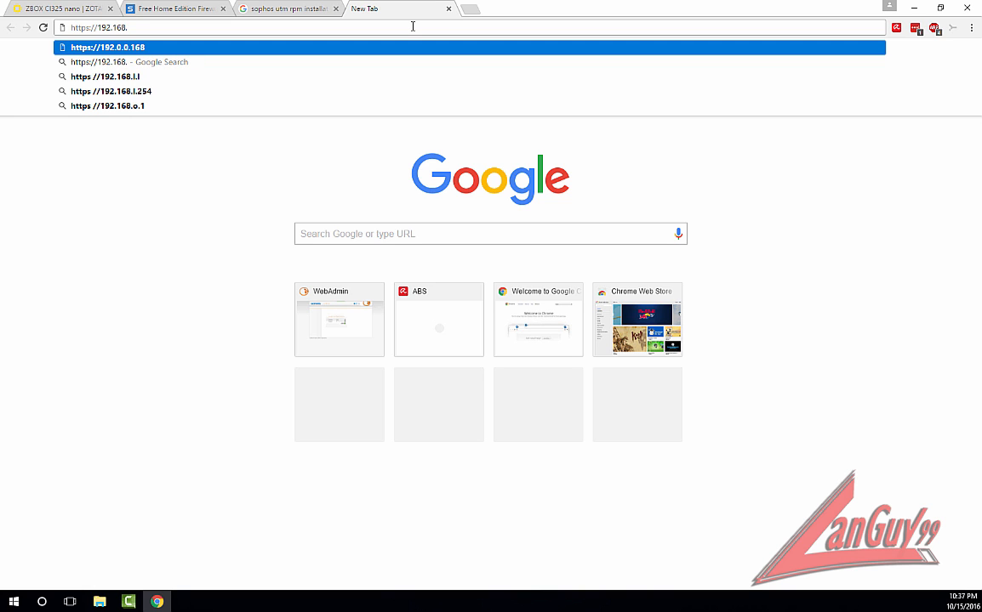
pyautogui.write('2')
pyautogui.write('.1')
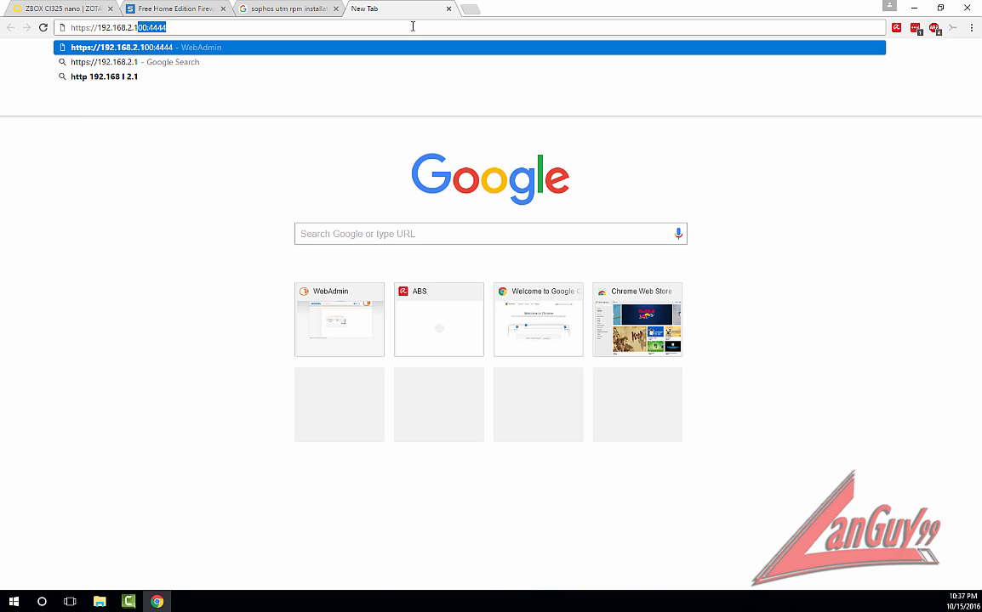
pyautogui.write('00:')
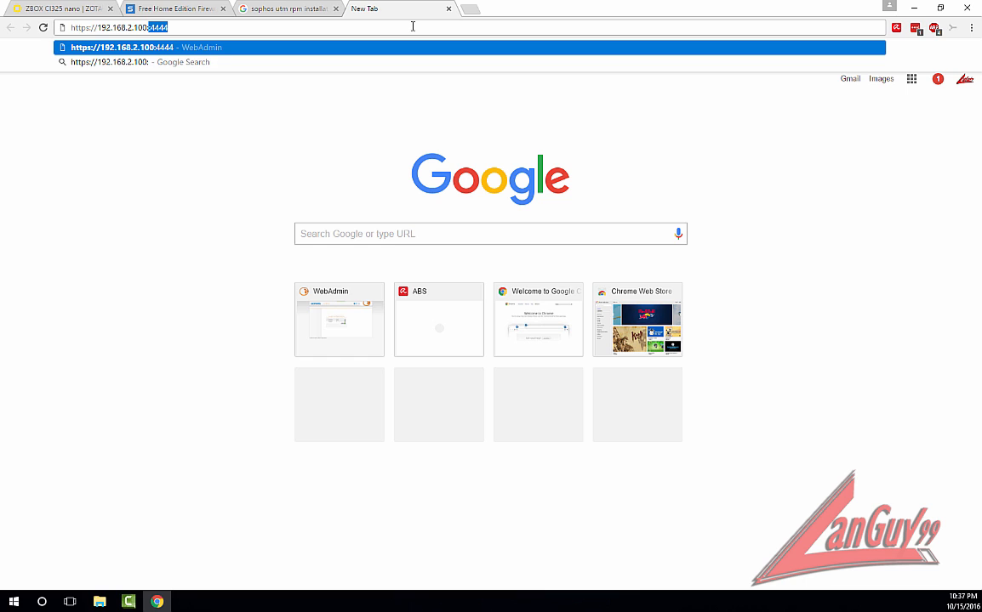
pyautogui.write('4444')
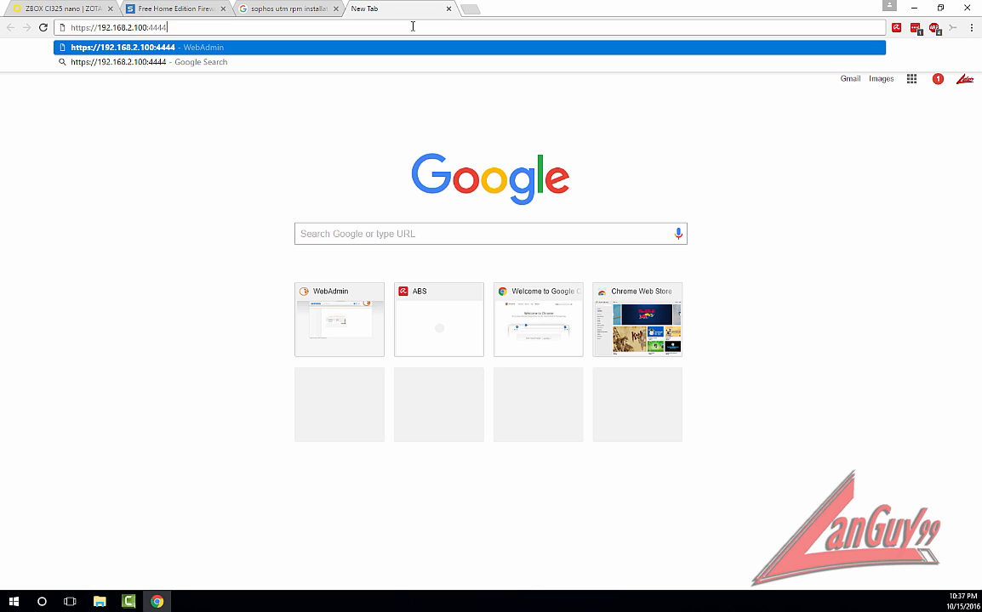
pyautogui.press('Return')
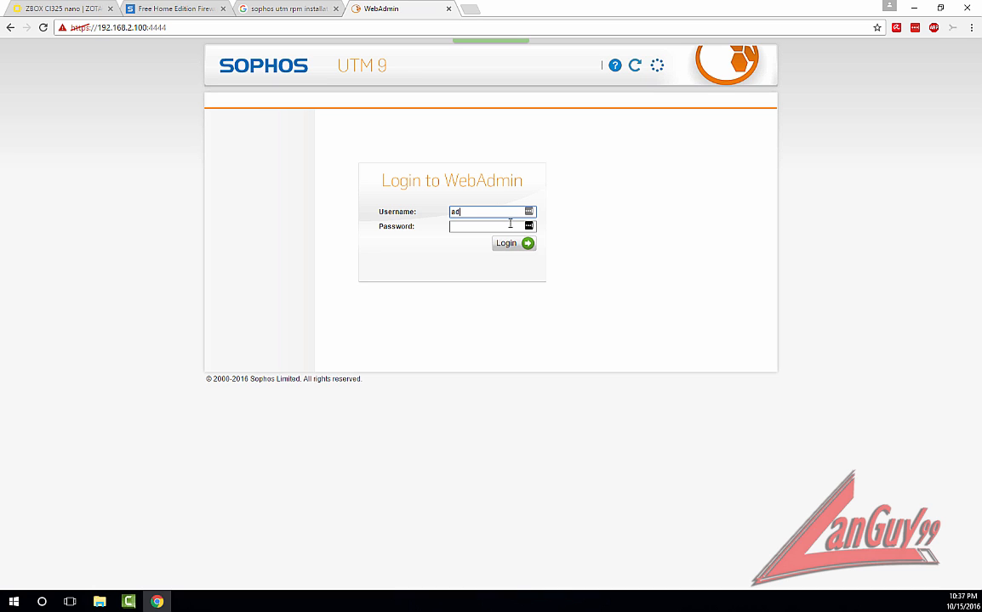
# - Log in to WebAdmin with the username admin and the account password
pyautogui.write('min')
pyautogui.click(511, 223)
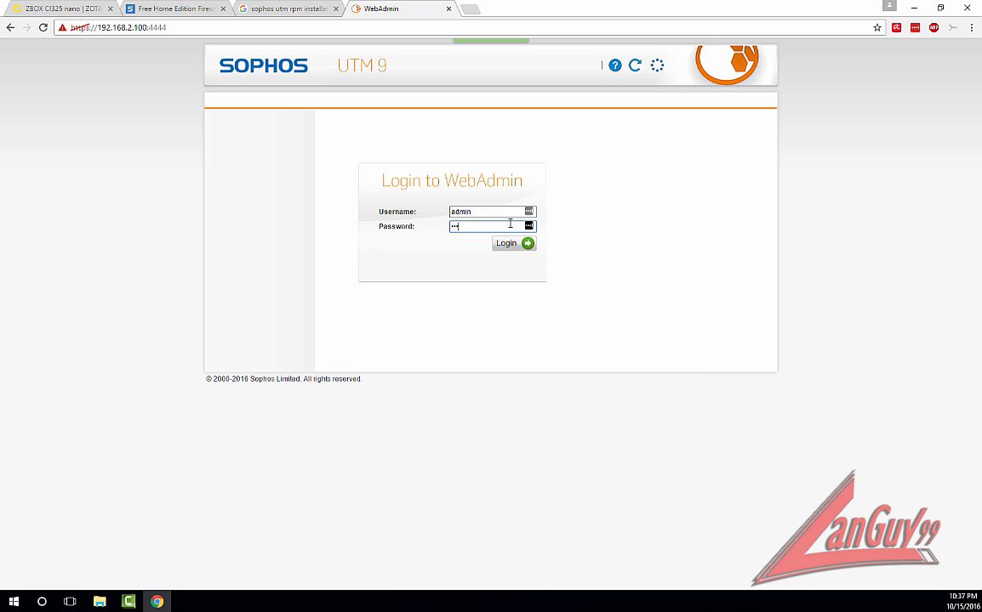
pyautogui.press('Return')
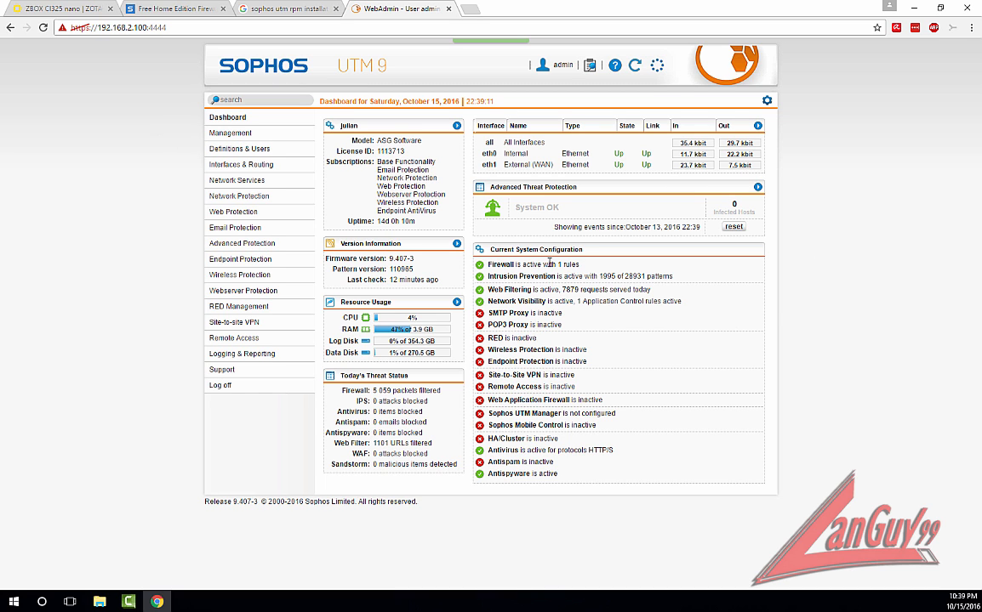
# - Look through the Management system settings, including the Organizational, Hostname, Shell Access and Scan Settings pages
pyautogui.click(230, 134)
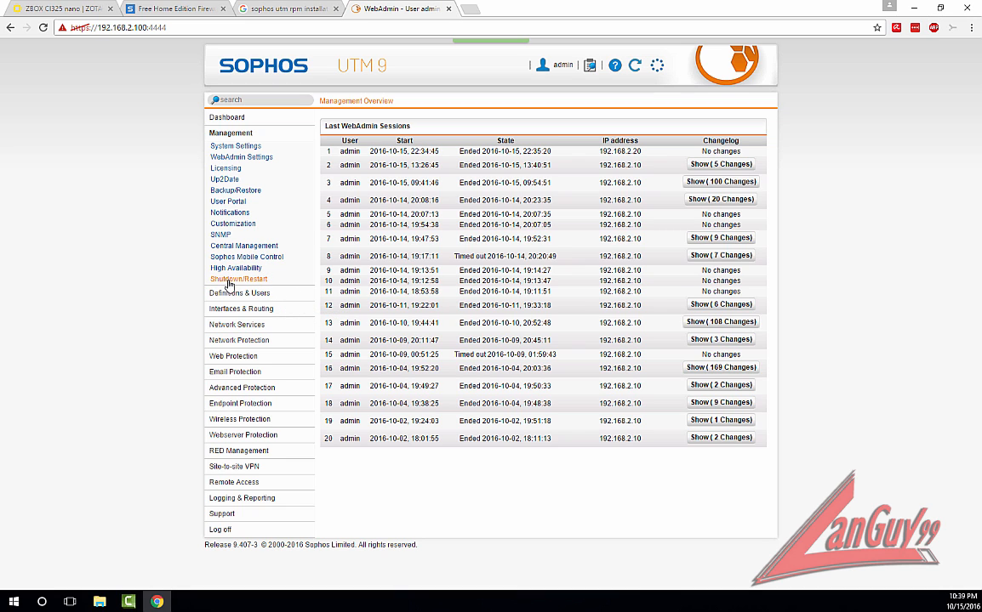
pyautogui.click(214, 145)
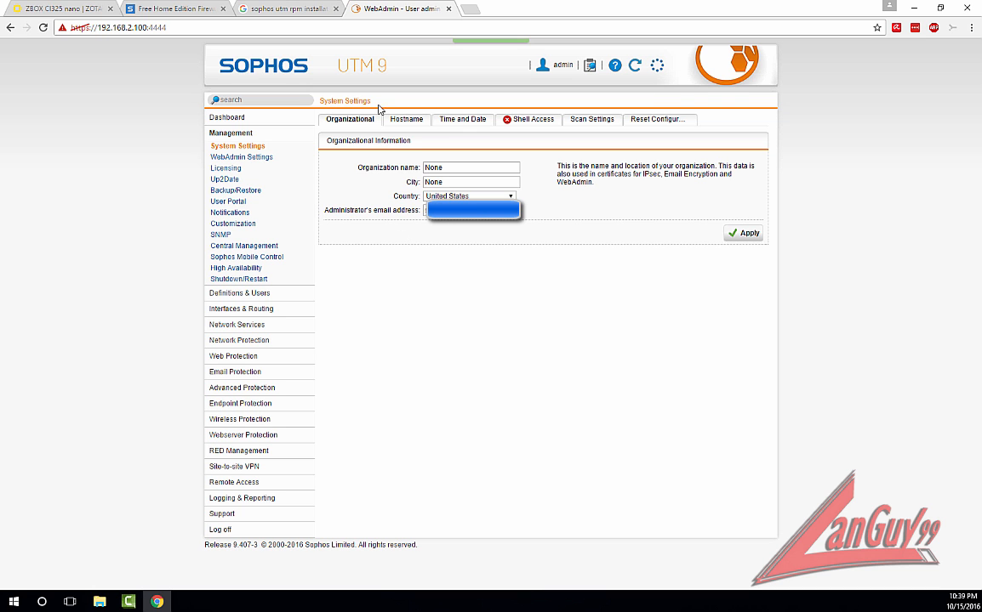
pyautogui.click(243, 10)
pyautogui.click(374, 9)
pyautogui.click(415, 122)
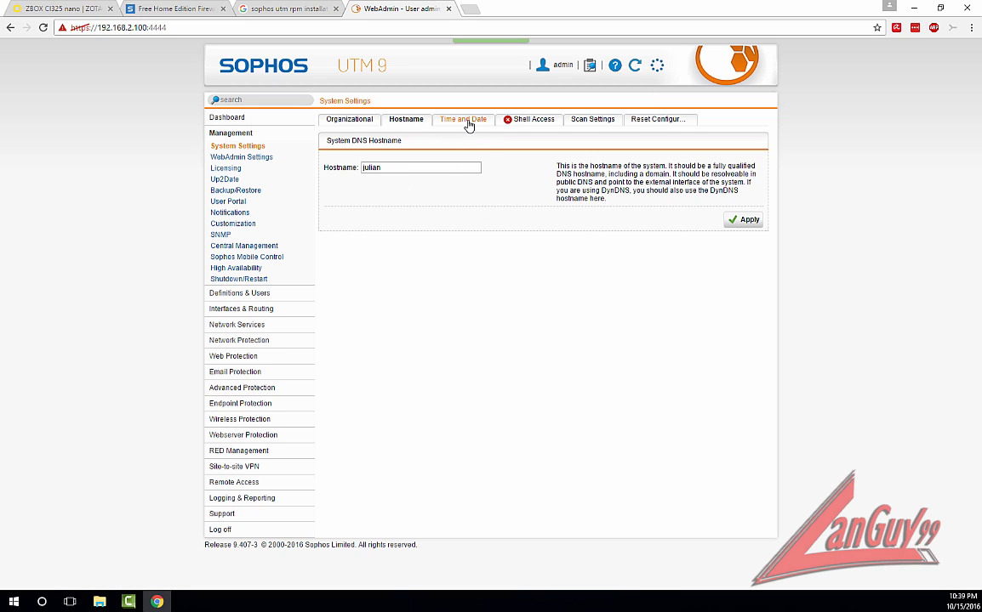
pyautogui.click(531, 122)
pyautogui.click(591, 120)
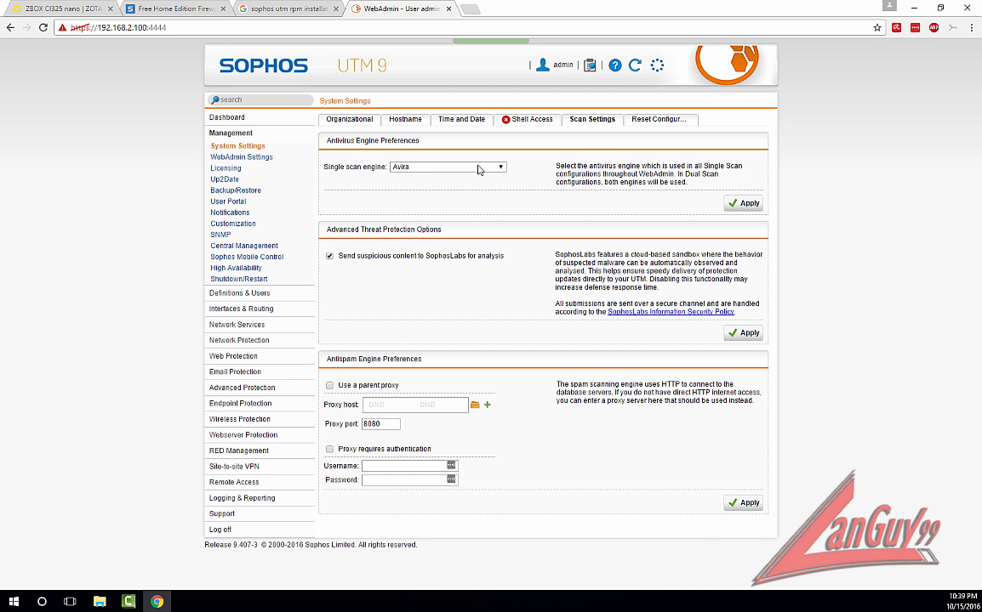
# - View the single scan engine choices for antivirus, keep Avira selected, and return to the Management overview
pyautogui.click(531, 168)
pyautogui.click(486, 169)
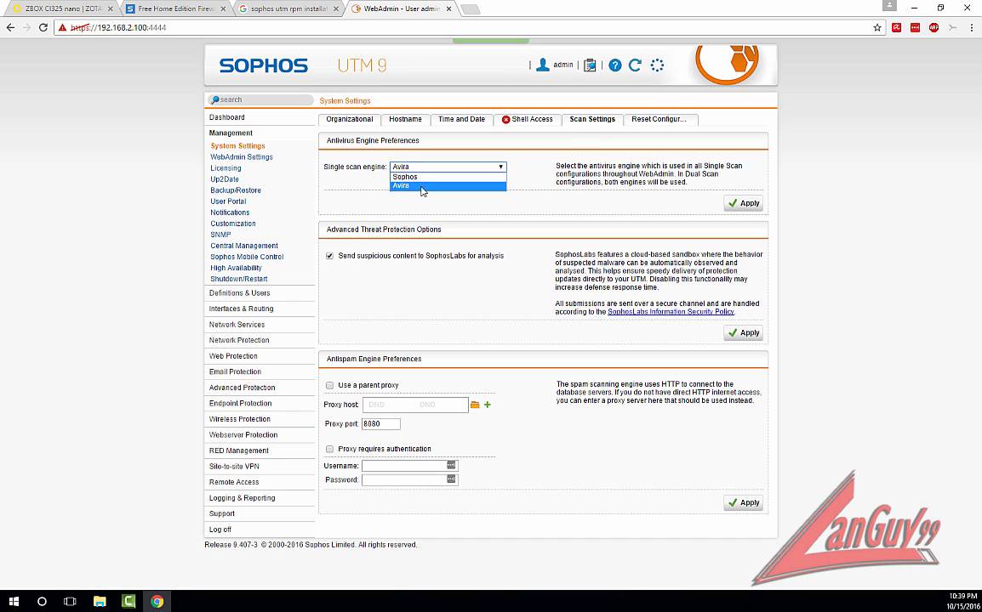
pyautogui.click(494, 189)
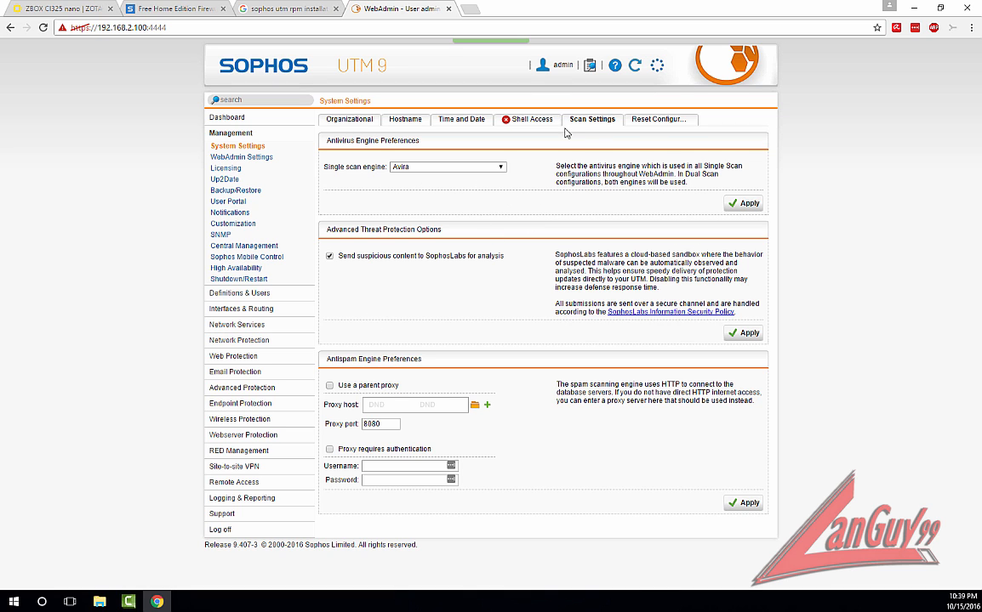
pyautogui.click(231, 133)
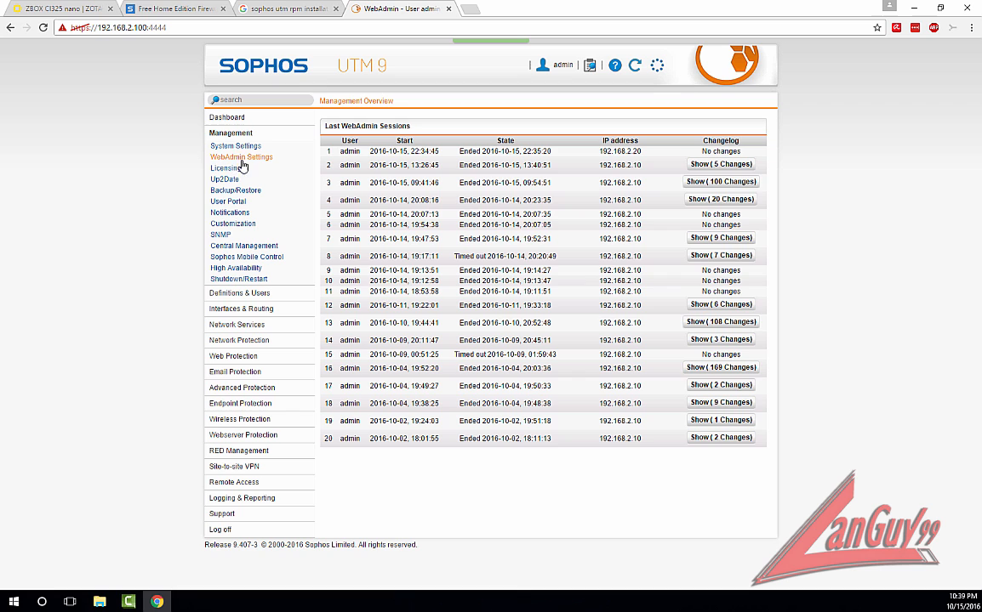
# - Examine the Network Services pages for the DNS allowed networks and the internal DHCP server
pyautogui.click(240, 324)
pyautogui.click(255, 194)
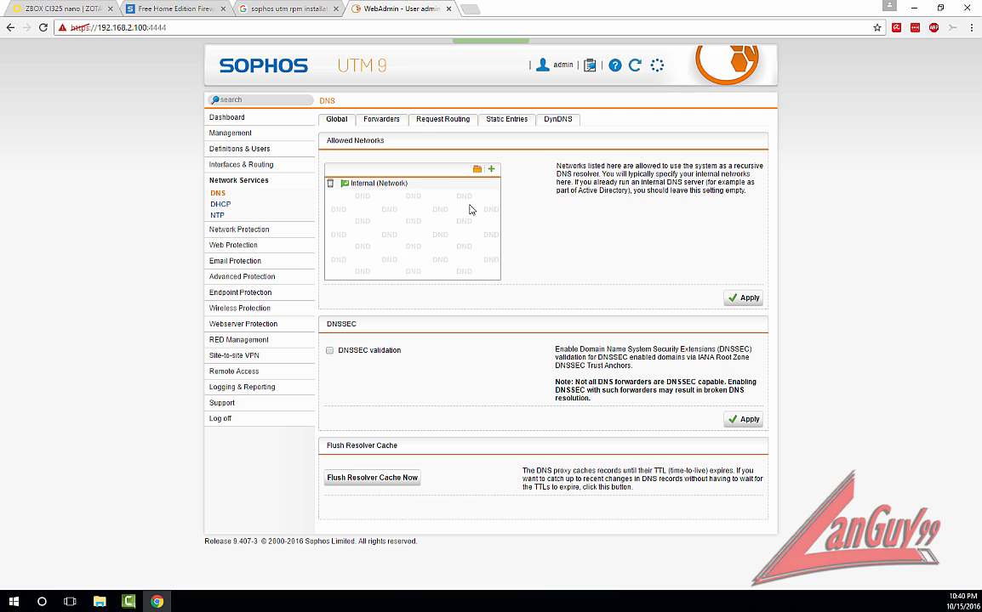
pyautogui.moveTo(383, 187)
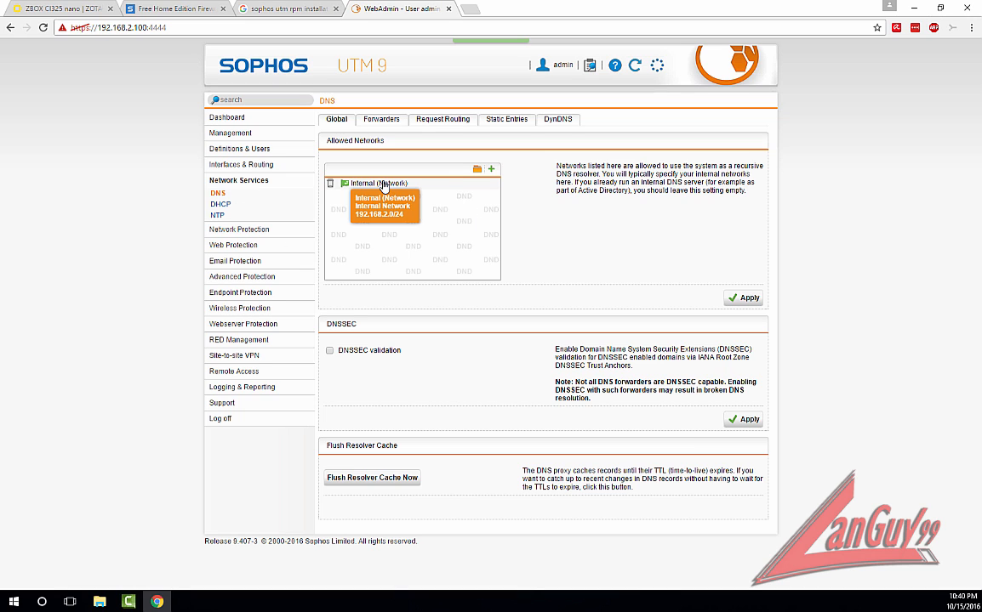
pyautogui.moveTo(221, 197); pyautogui.dragTo(223, 203)
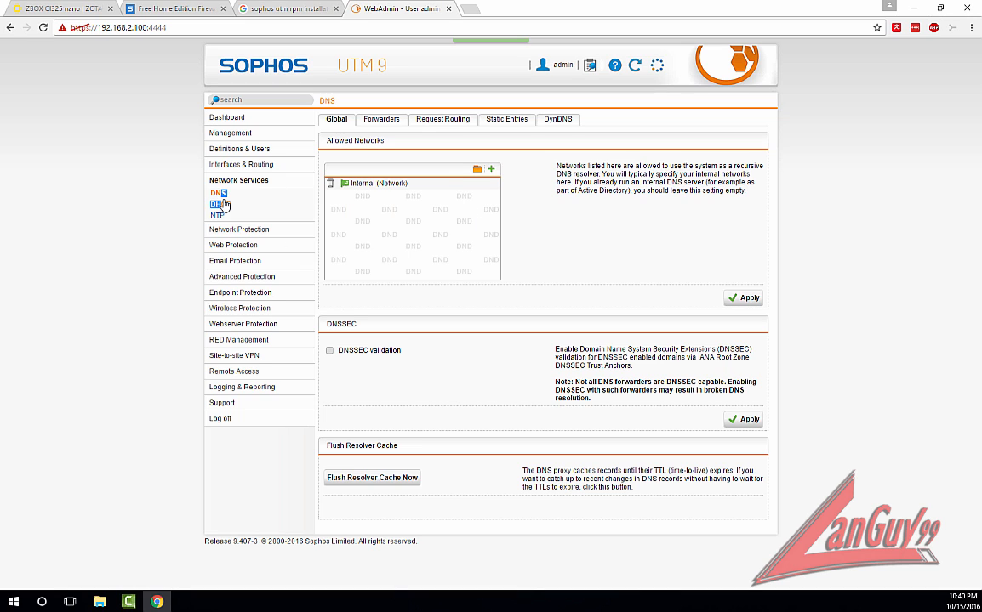
pyautogui.click(221, 204)
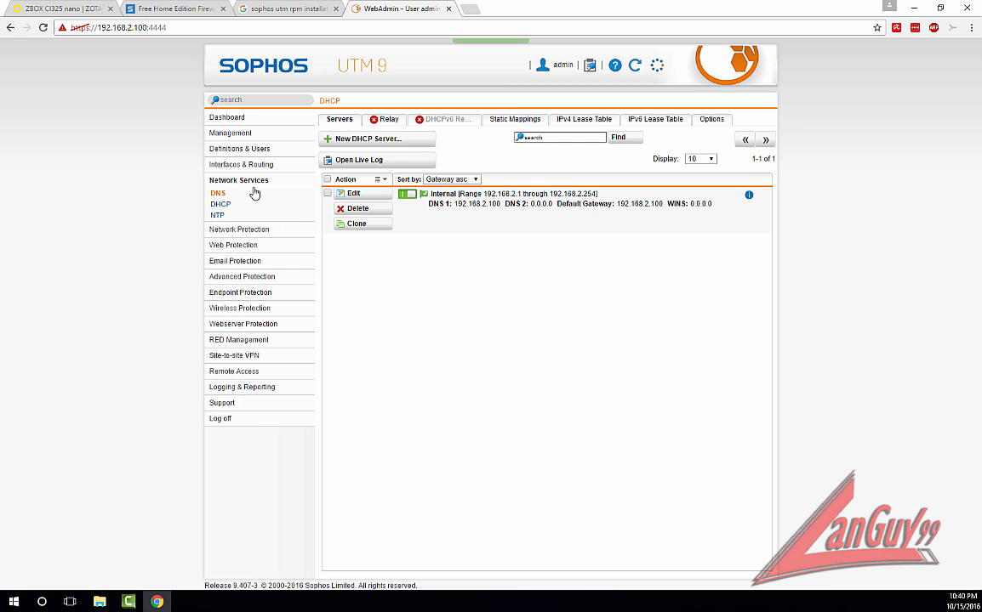
pyautogui.click(219, 194)
pyautogui.click(221, 205)
# - View the Network Protection firewall rules and look through the country blocking list by region
pyautogui.click(255, 232)
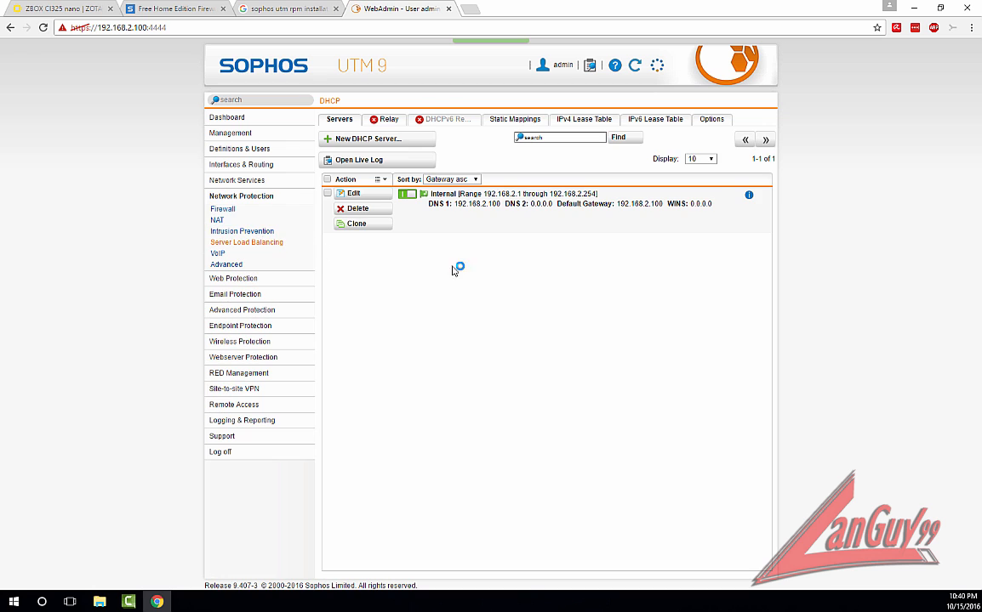
pyautogui.click(223, 210)
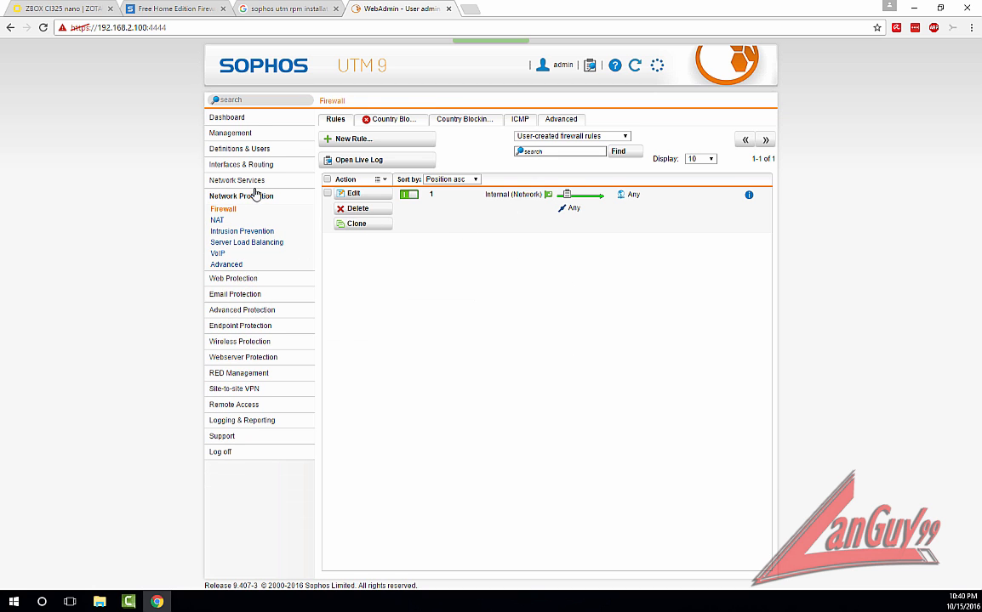
pyautogui.click(405, 121)
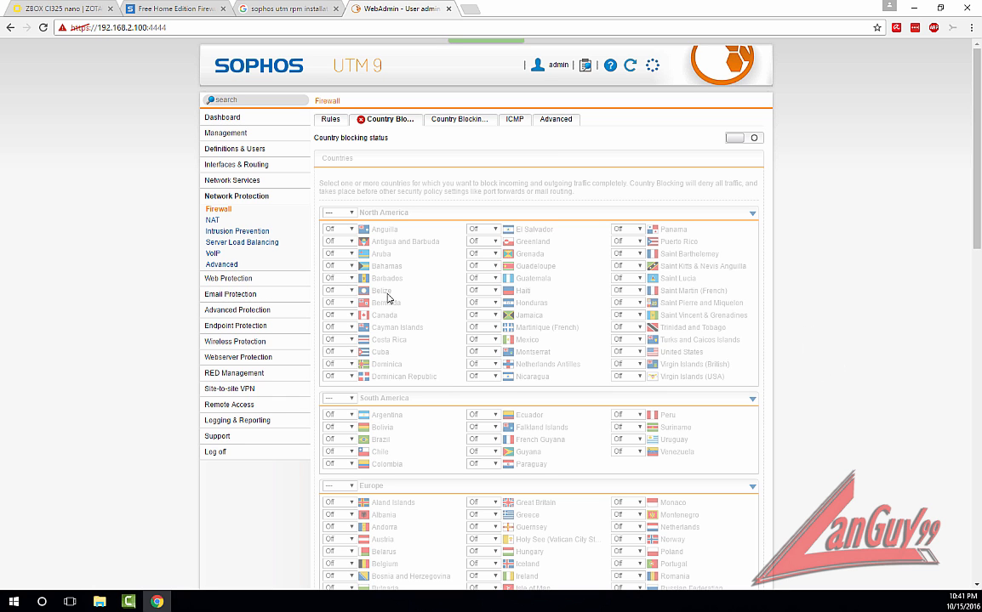
pyautogui.scroll(-3, 504, 386)
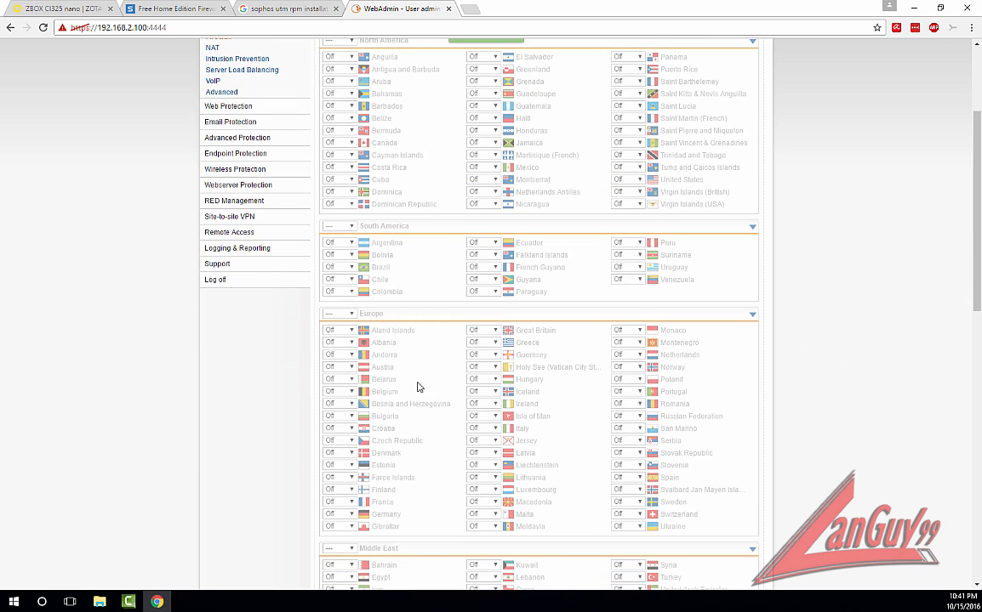
pyautogui.scroll(-5, 434, 389)
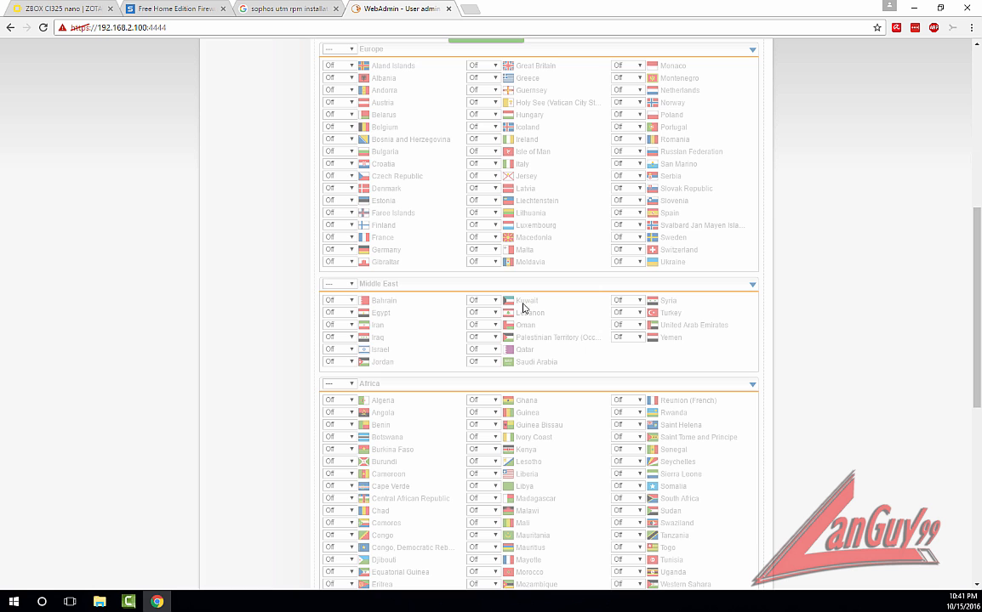
pyautogui.scroll(8, 548, 417)
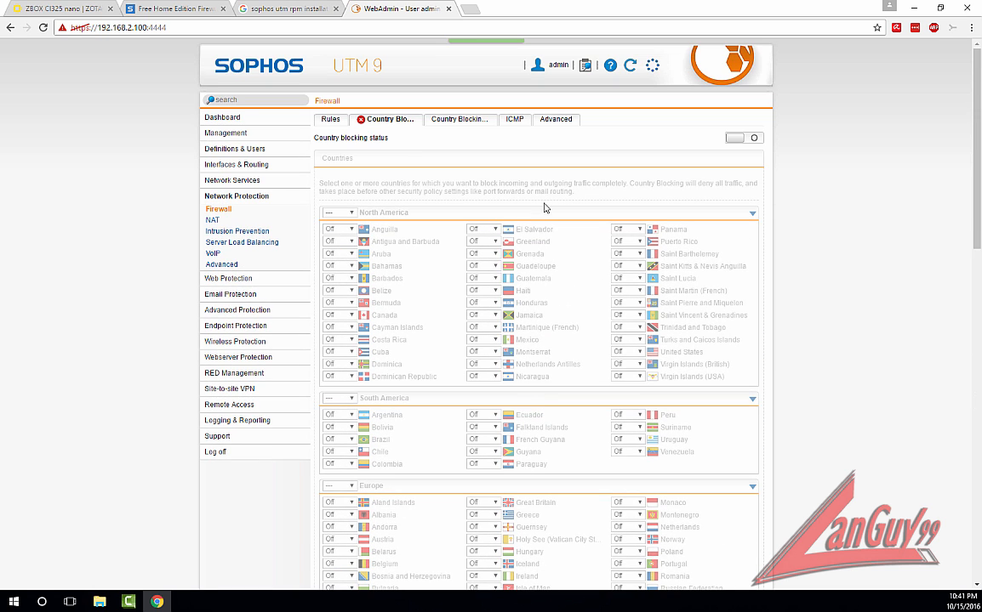
# - View the firewall's country blocking exceptions, ICMP settings and advanced settings
pyautogui.click(468, 121)
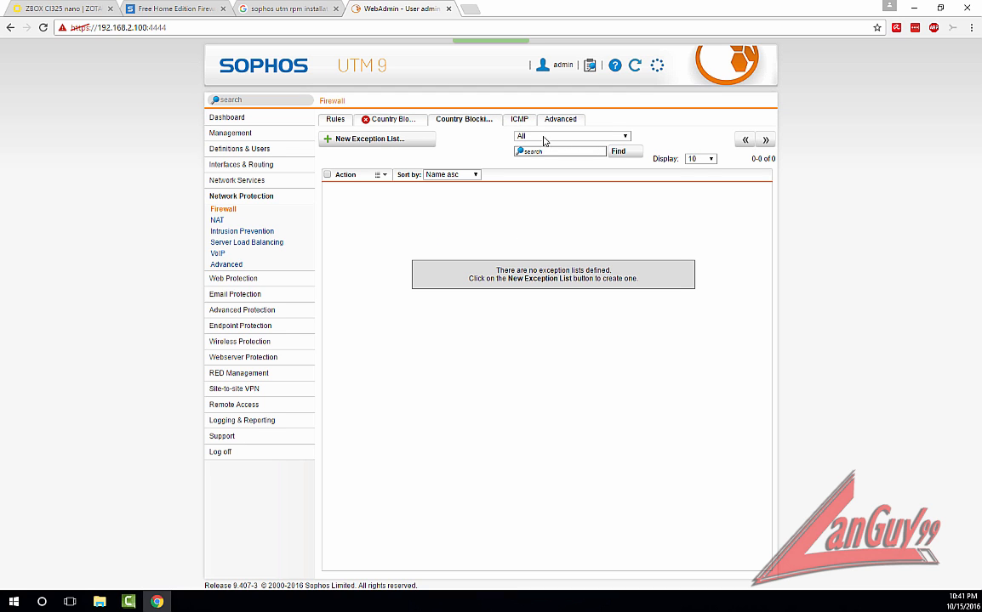
pyautogui.click(519, 120)
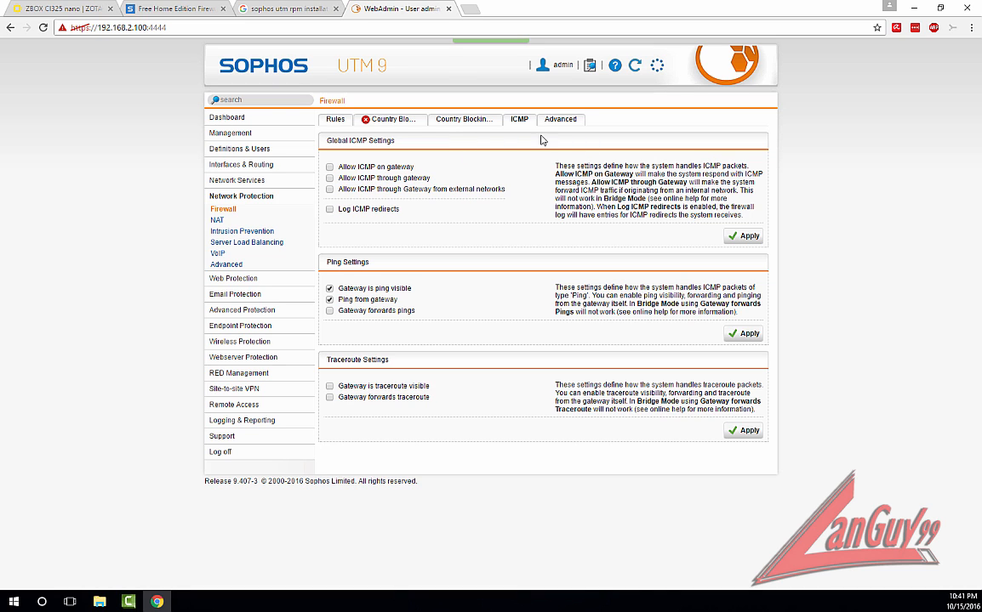
pyautogui.click(551, 122)
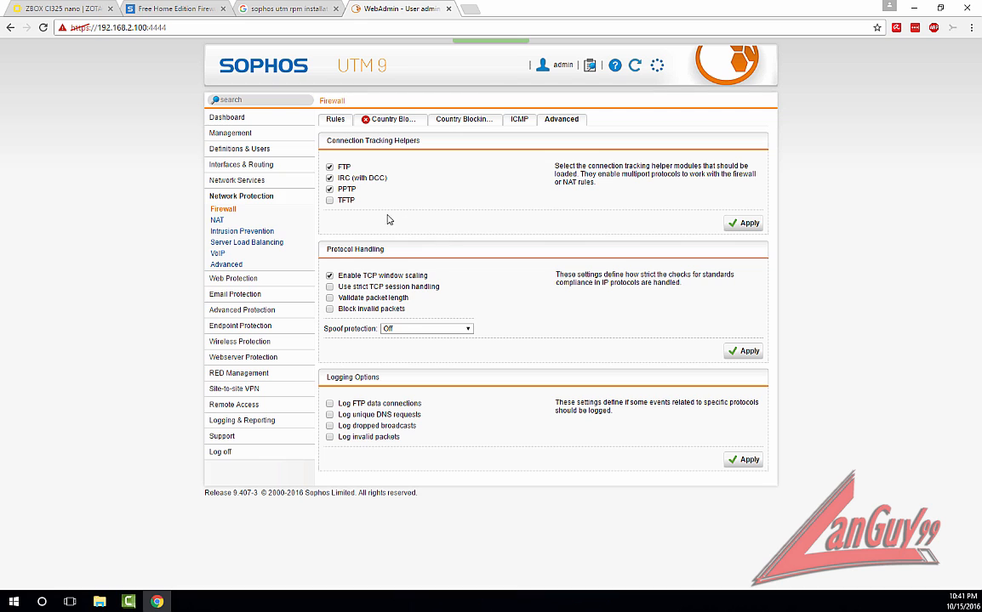
# - View the NAT masquerading rules and the global Intrusion Prevention settings
pyautogui.click(217, 220)
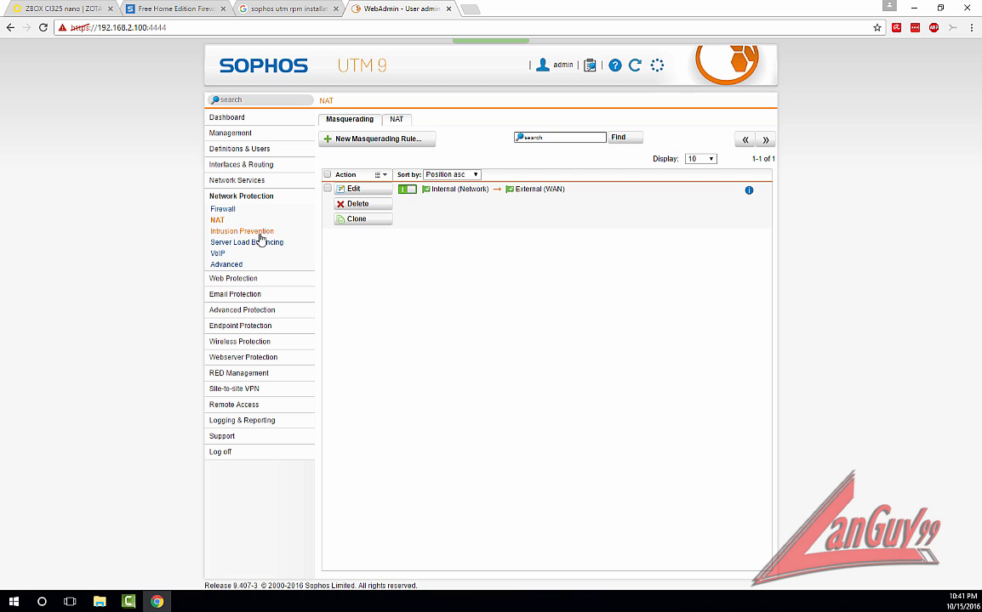
pyautogui.click(246, 232)
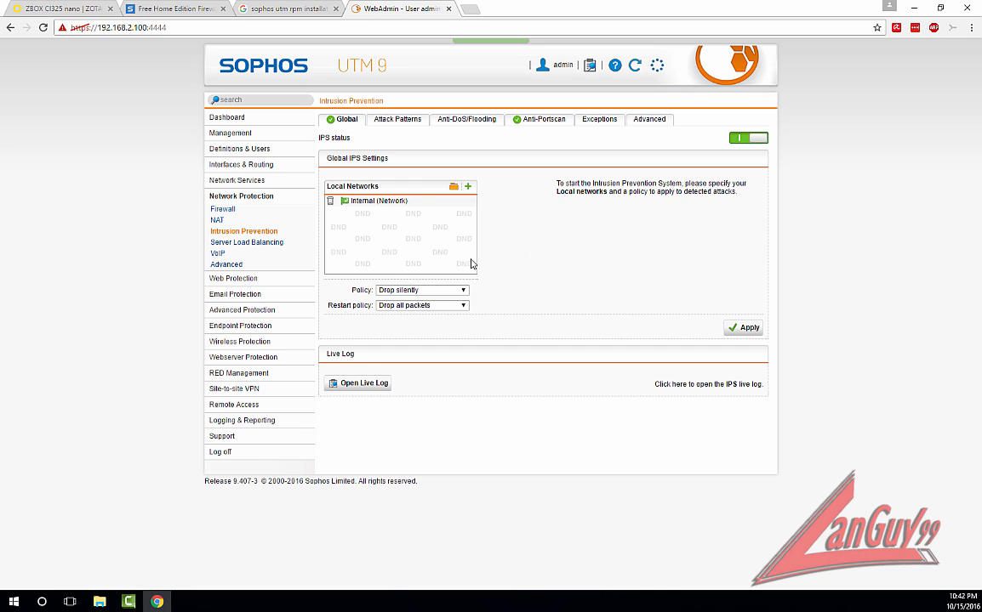
# - Examine the Intrusion Prevention attack patterns, including the rule groups' actions, rule ages and notification options
pyautogui.moveTo(364, 208)
pyautogui.click(387, 121)
pyautogui.scroll(-1, 801, 330)
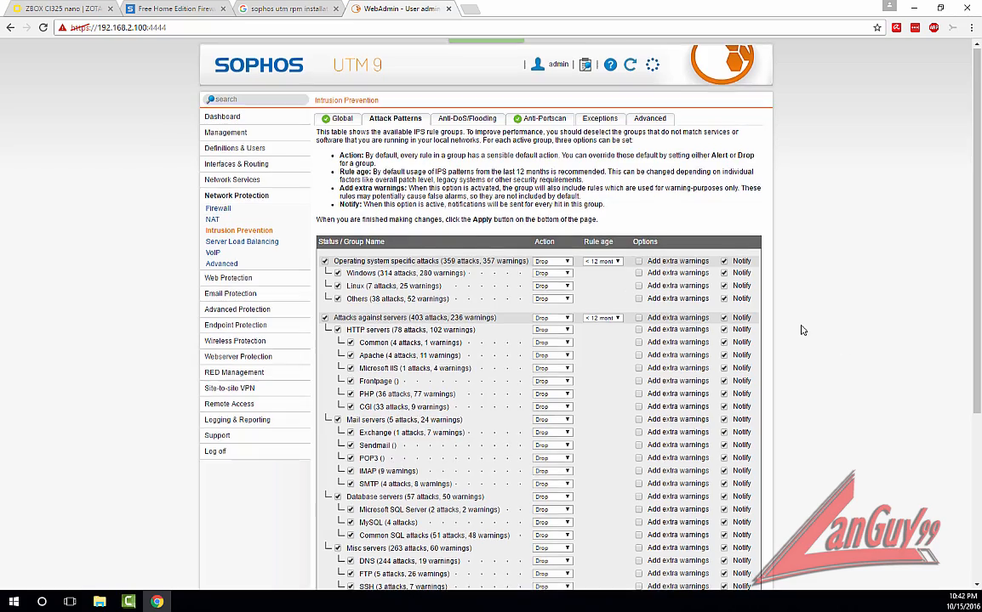
pyautogui.scroll(-3, 800, 330)
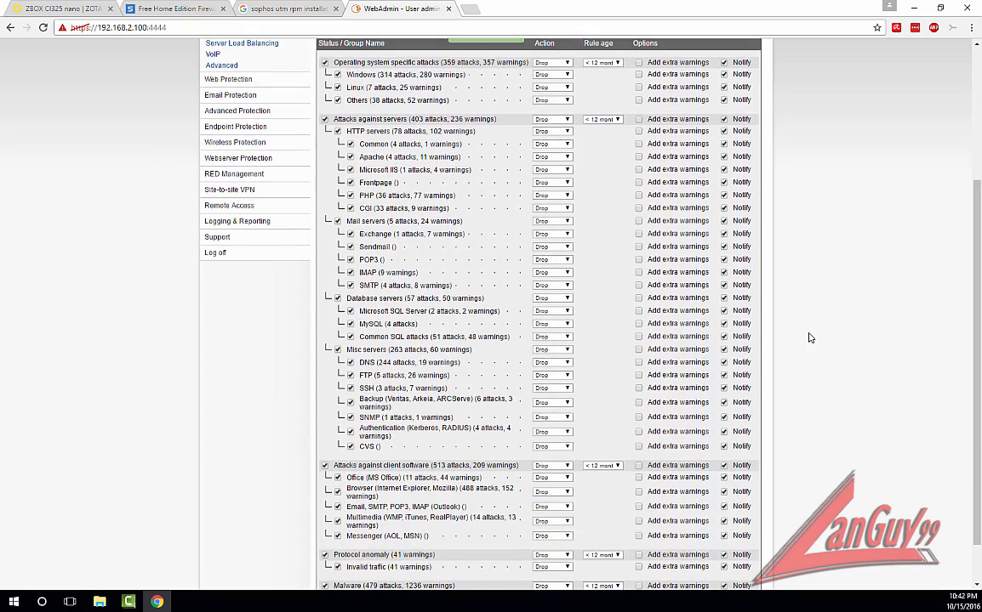
pyautogui.scroll(3, 810, 337)
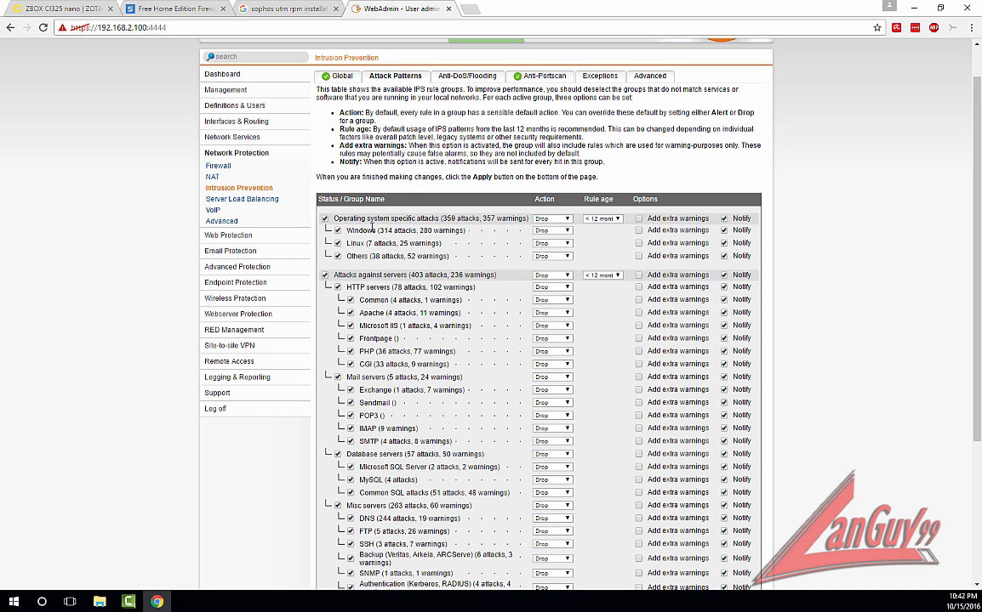
pyautogui.scroll(-3, 429, 302)
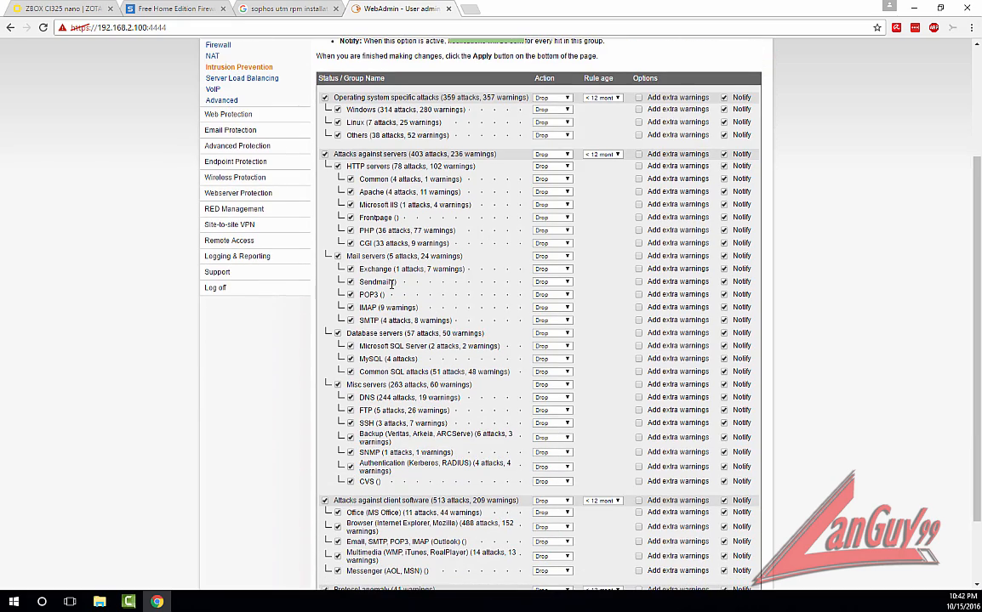
pyautogui.scroll(-2, 391, 282)
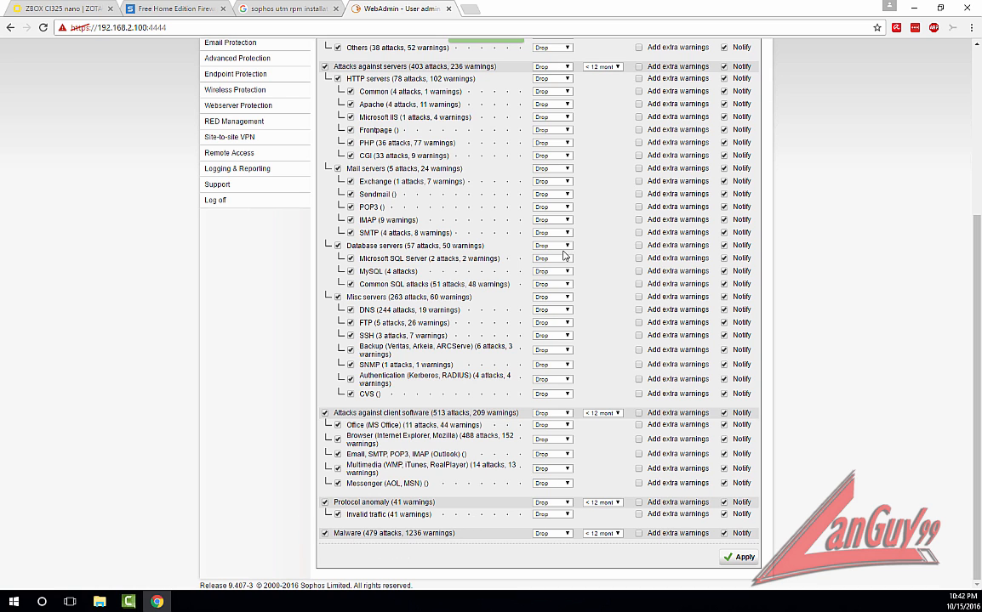
pyautogui.scroll(3, 541, 283)
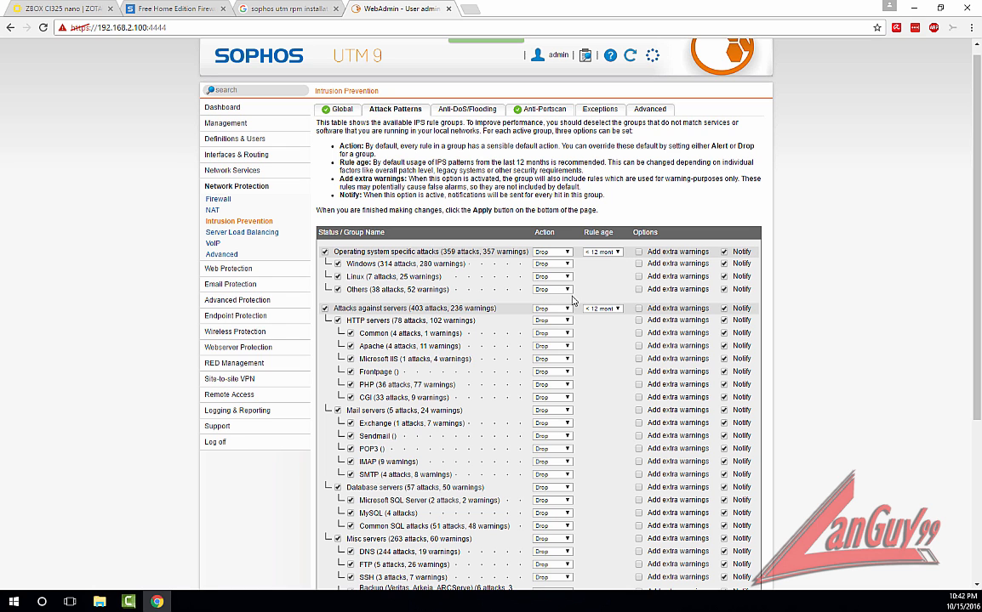
pyautogui.scroll(-1, 568, 353)
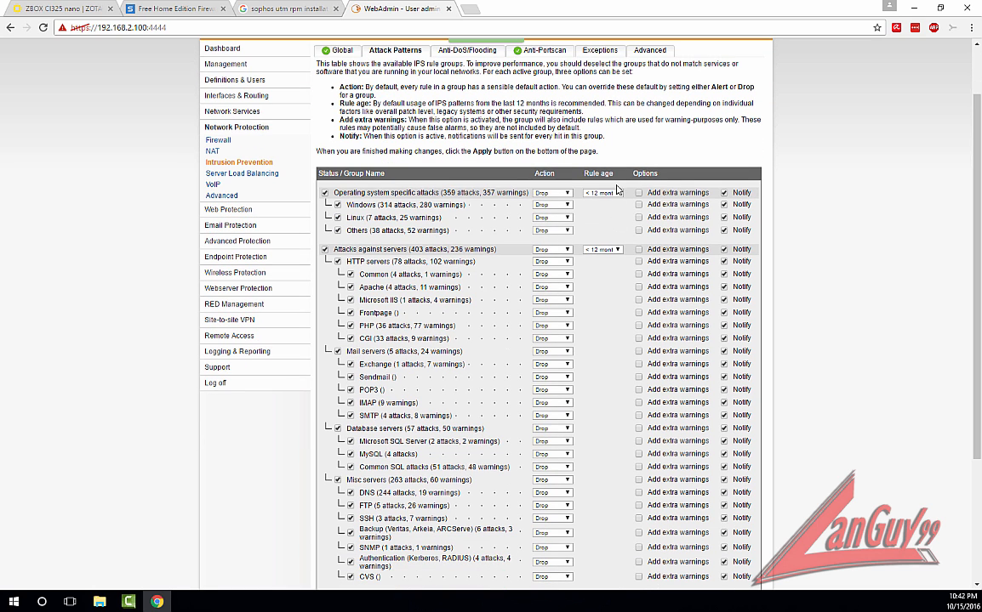
pyautogui.scroll(-3, 614, 281)
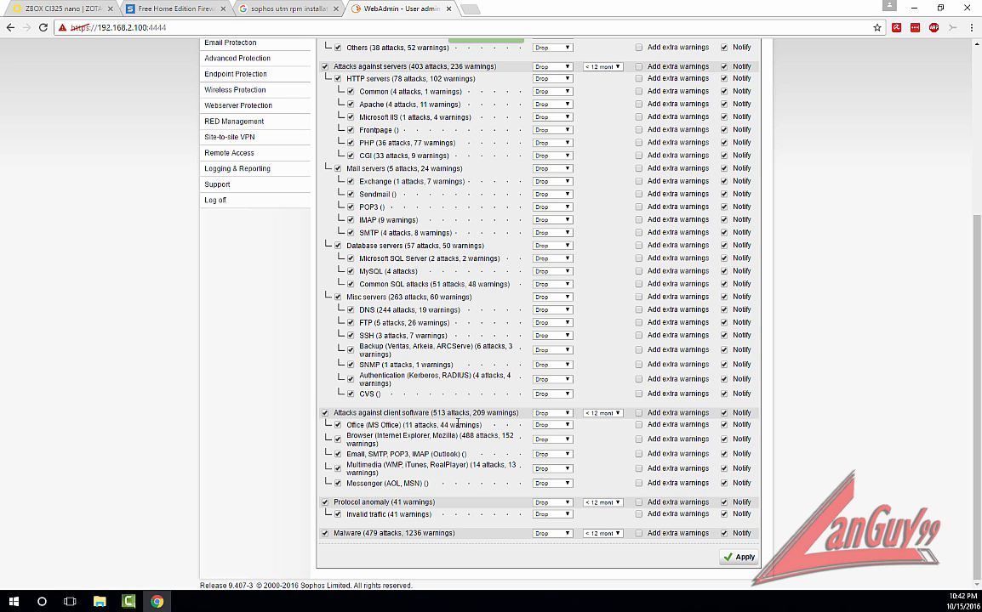
pyautogui.scroll(3, 727, 382)
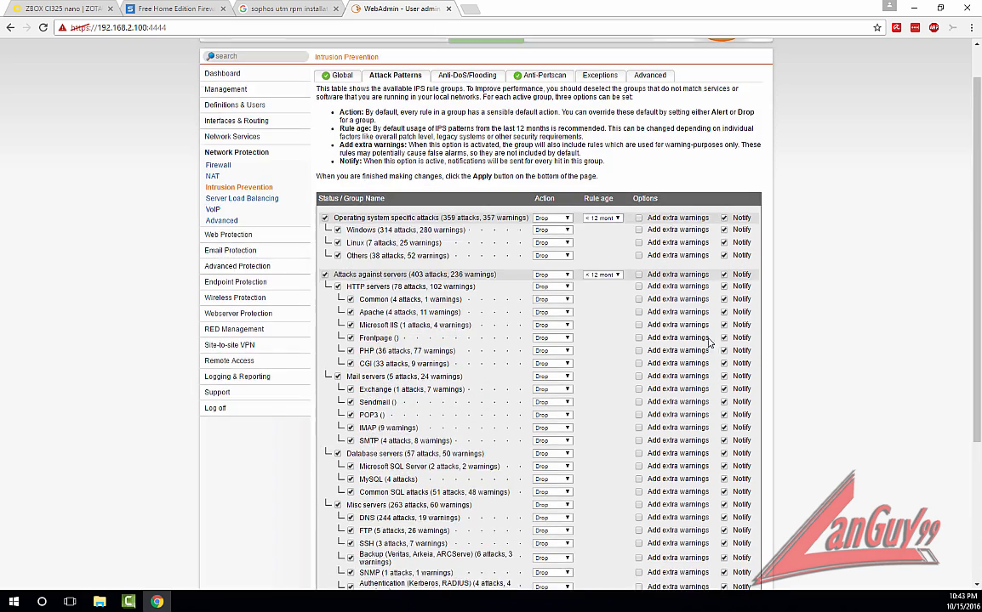
# - View the Intrusion Prevention settings for flood protection, portscan detection, exceptions and advanced tuning
pyautogui.click(467, 119)
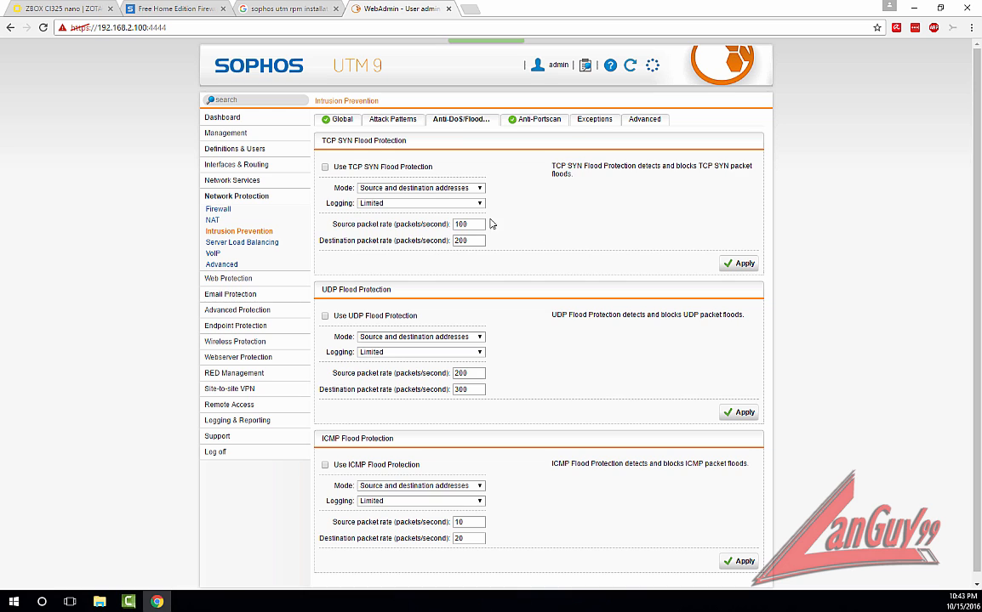
pyautogui.click(514, 121)
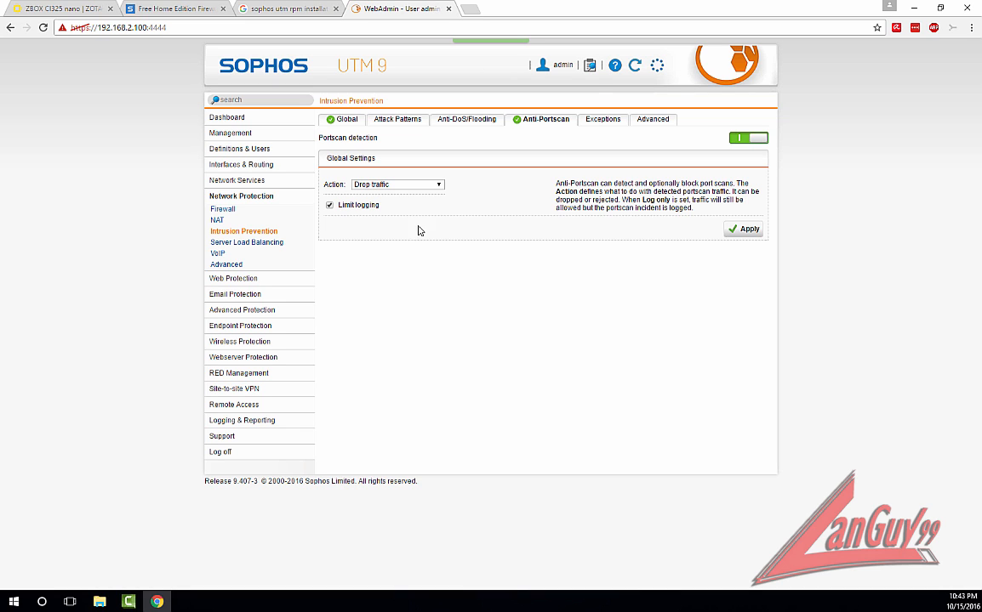
pyautogui.click(600, 119)
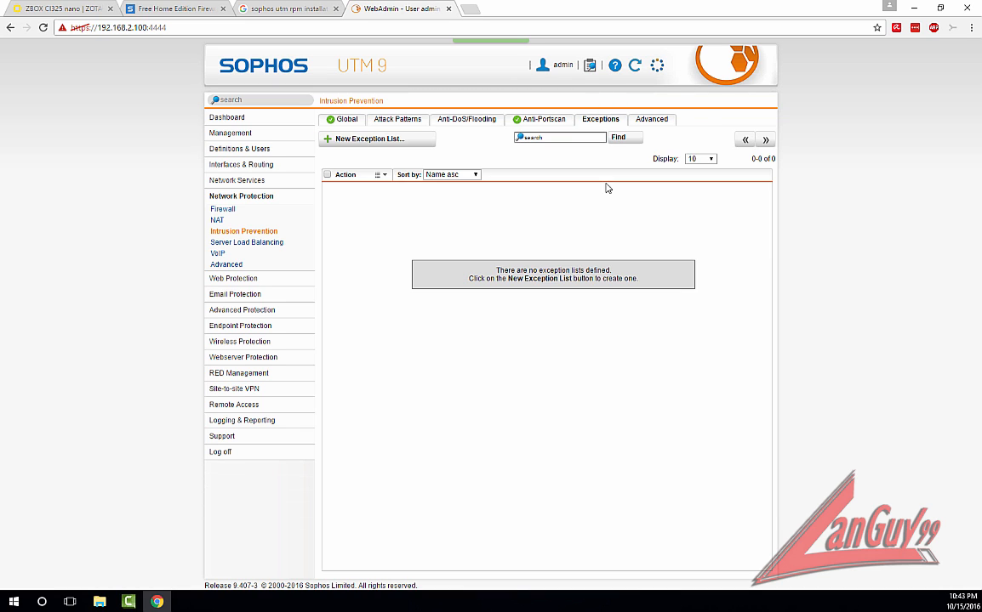
pyautogui.click(660, 122)
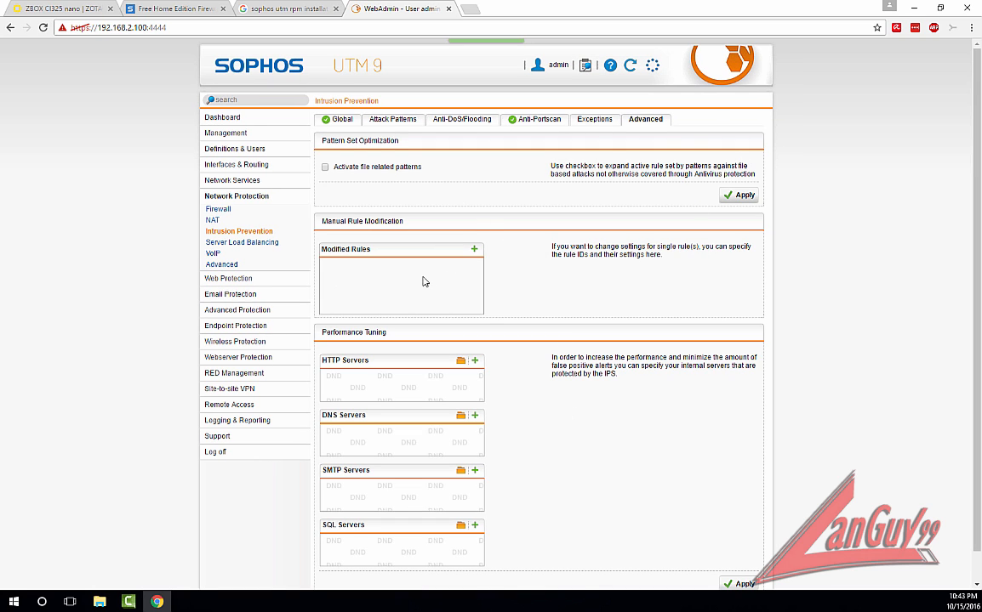
# - View the Web Protection statistics and the Web Filtering global, HTTPS scan and policy settings
pyautogui.click(228, 279)
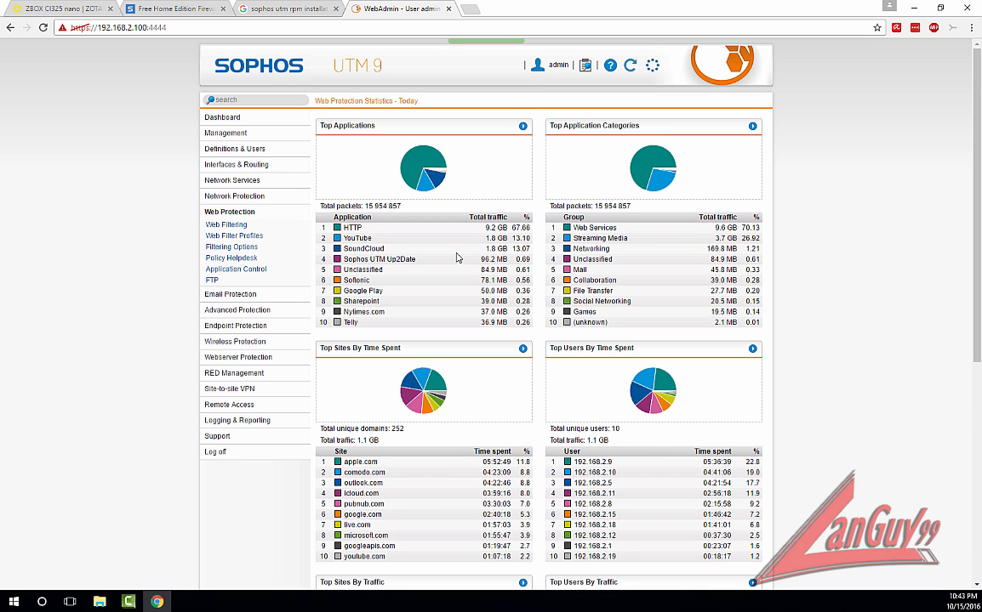
pyautogui.click(244, 229)
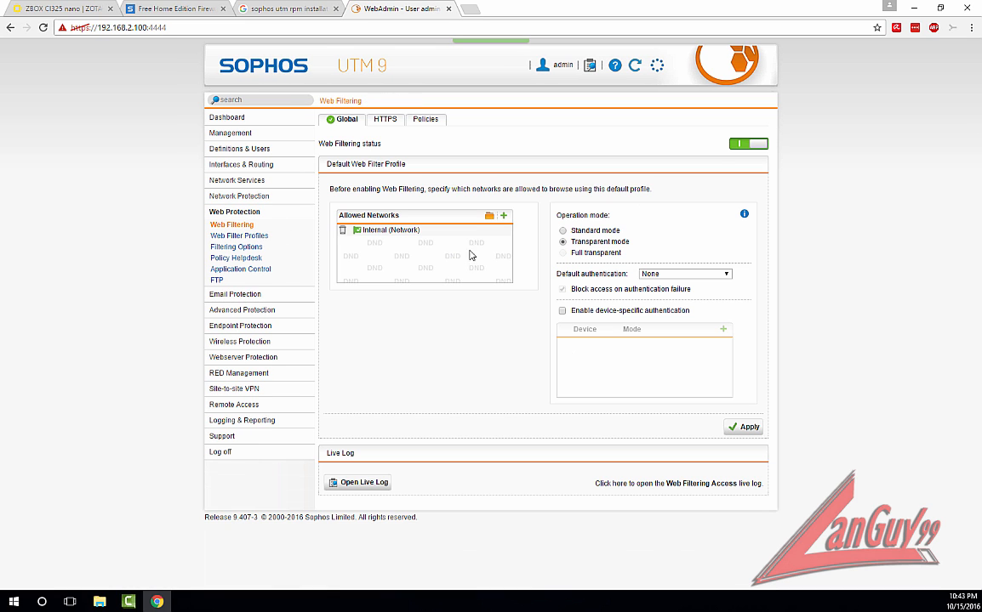
pyautogui.moveTo(366, 241)
pyautogui.click(384, 119)
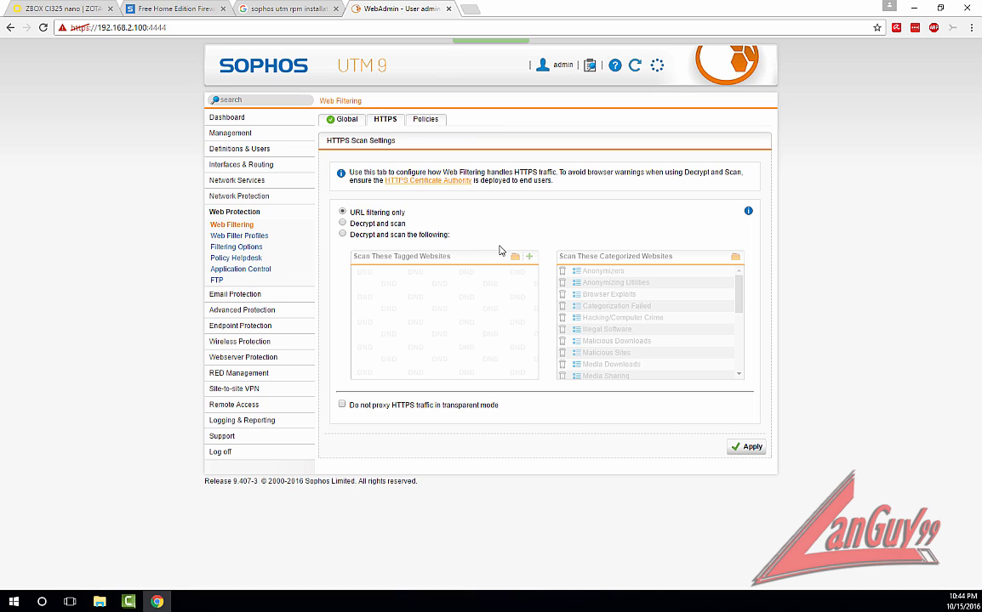
pyautogui.click(431, 122)
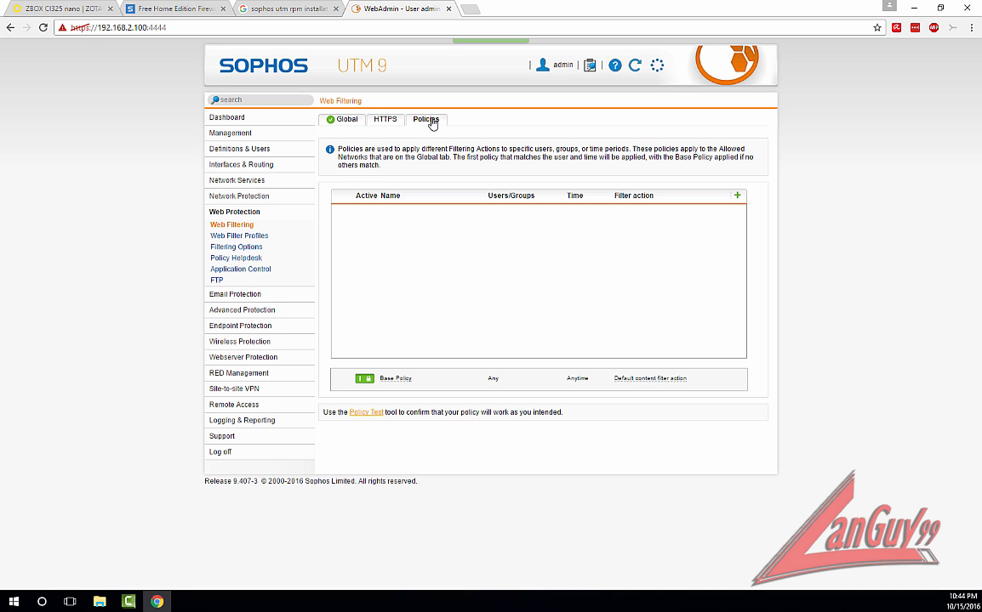
# - View the Web Filter Profiles and open the default content filter action to examine its website categories
pyautogui.click(241, 235)
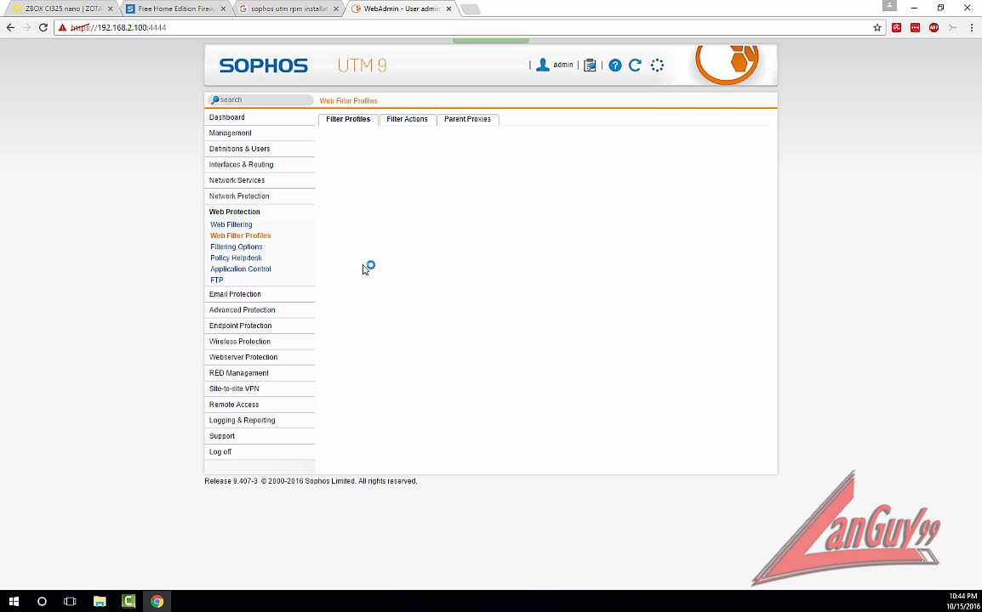
pyautogui.click(404, 123)
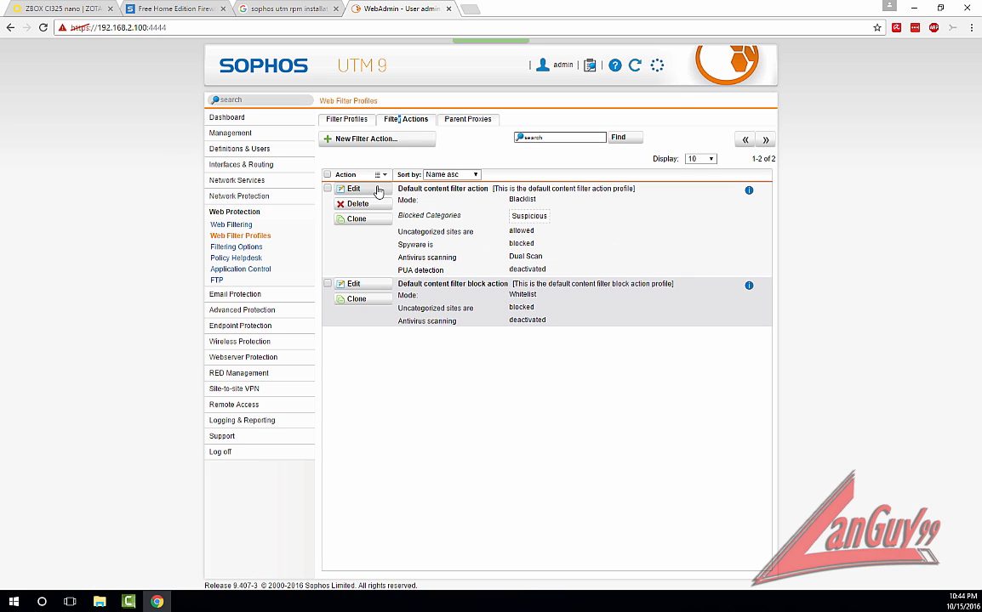
pyautogui.click(342, 189)
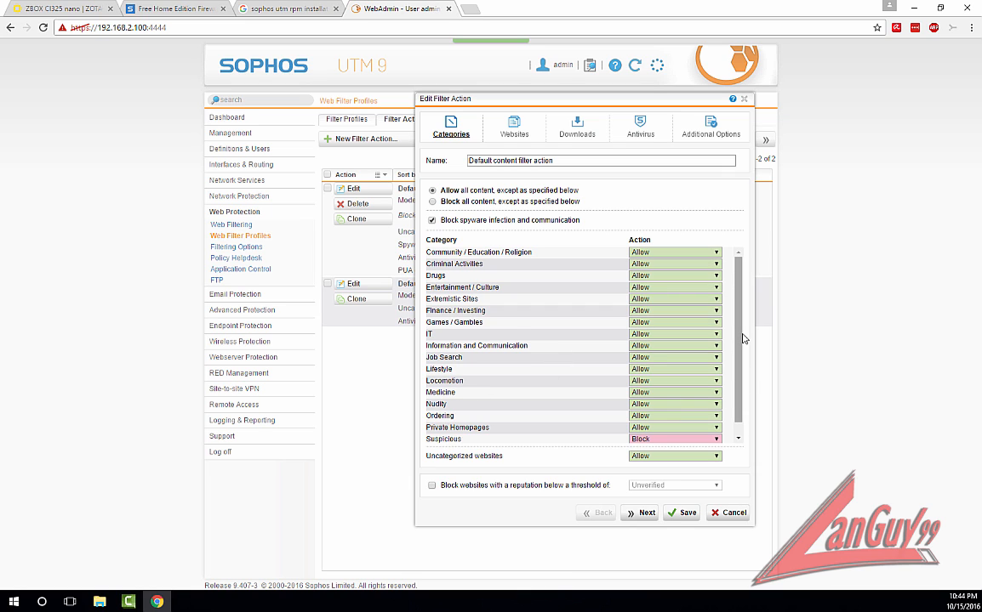
pyautogui.scroll(-1, 743, 340)
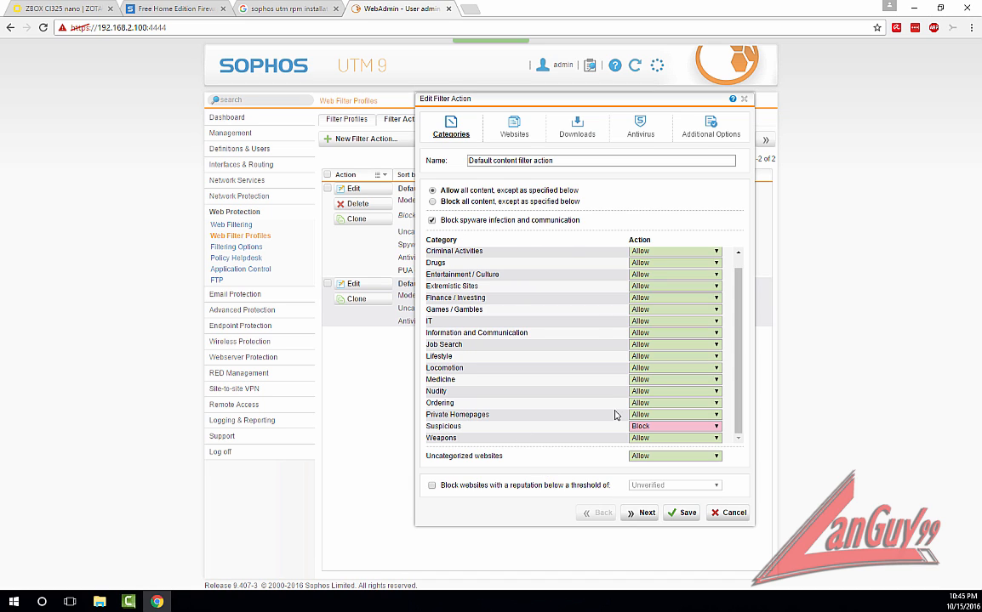
# - Review the default content filter action's website, download, antivirus and additional options, and close it without saving
pyautogui.click(513, 127)
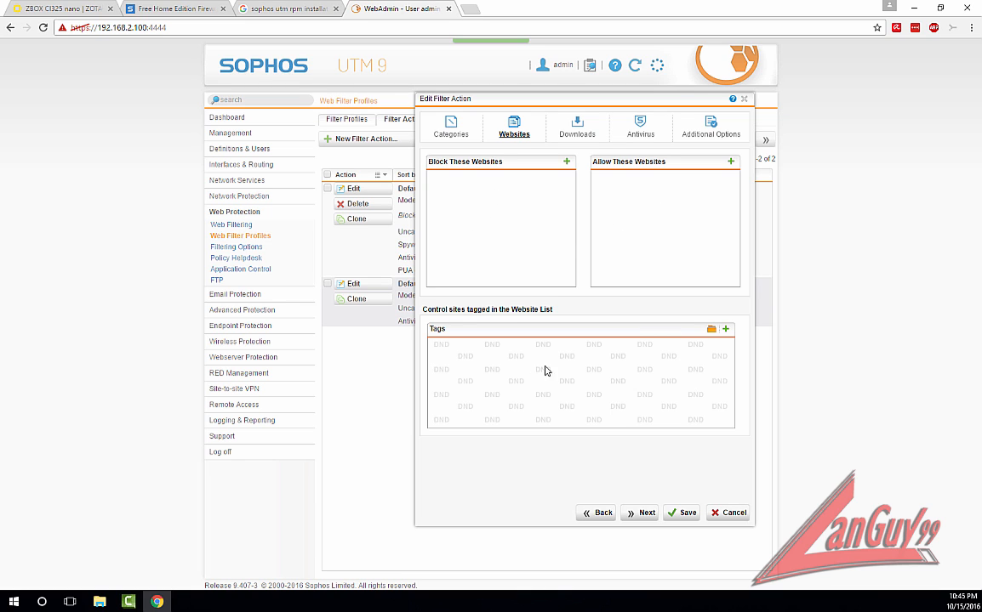
pyautogui.click(577, 126)
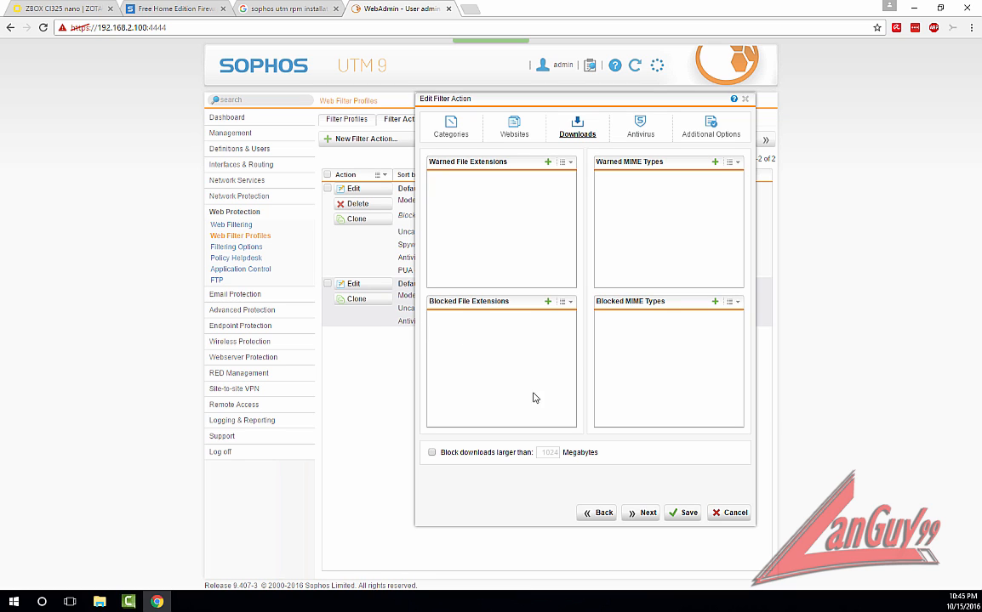
pyautogui.click(638, 136)
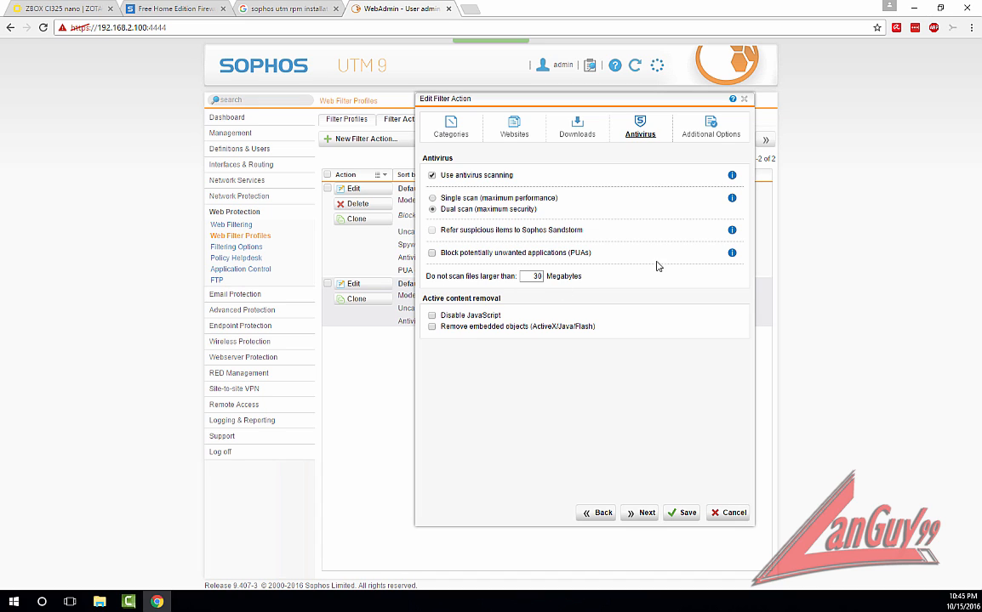
pyautogui.click(706, 128)
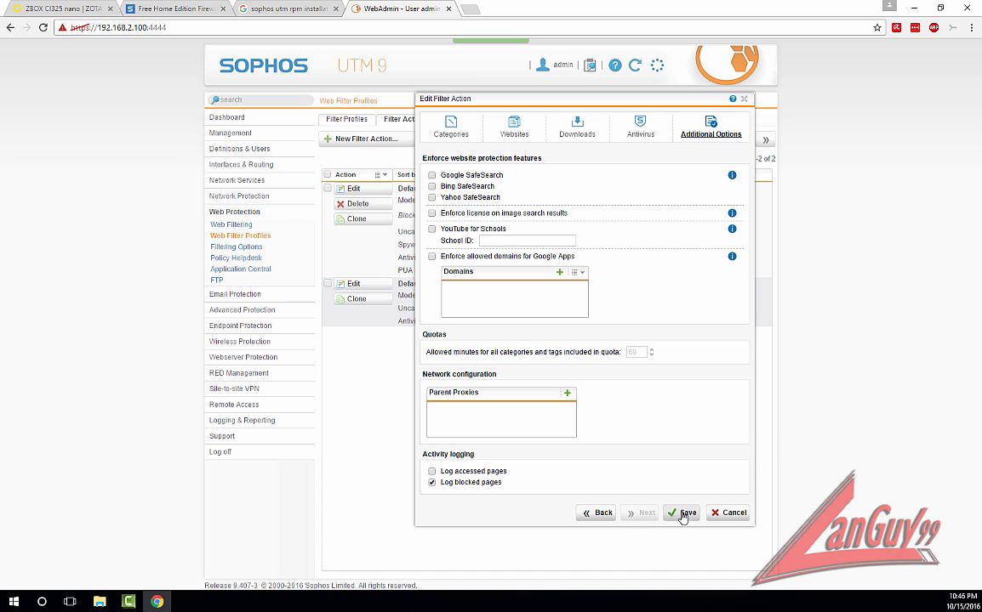
pyautogui.click(745, 101)
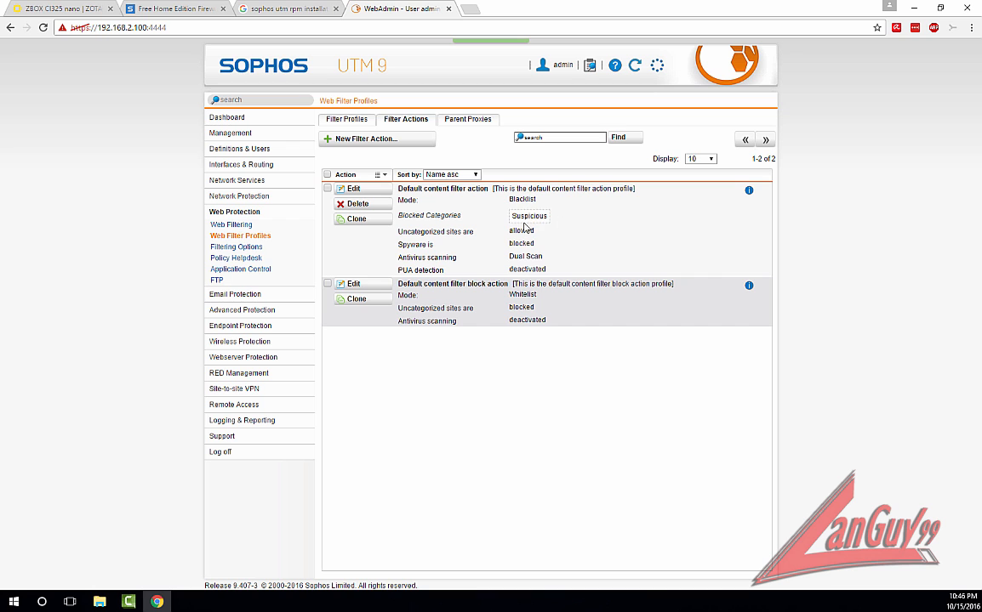
# - Look through the web filtering exception lists in Filtering Options, including the Kodi, Netflix and PS3 exceptions
pyautogui.click(240, 247)
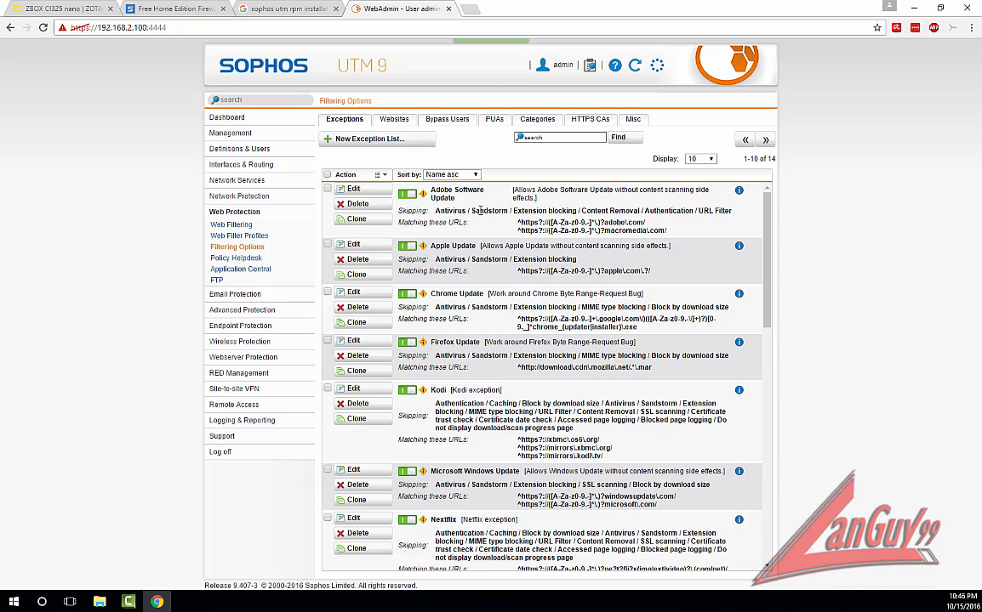
pyautogui.scroll(-4, 481, 210)
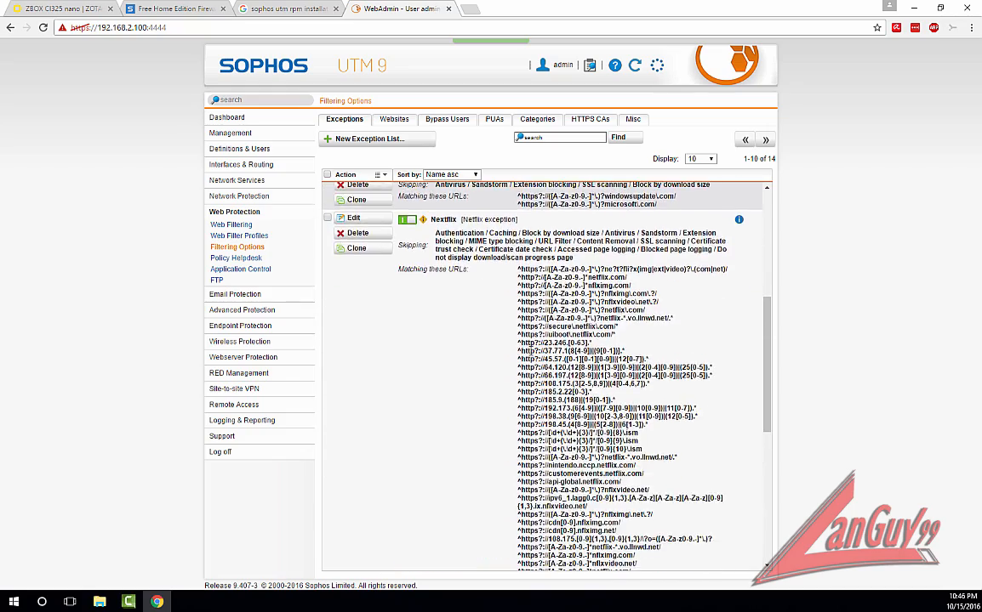
pyautogui.scroll(3, 503, 344)
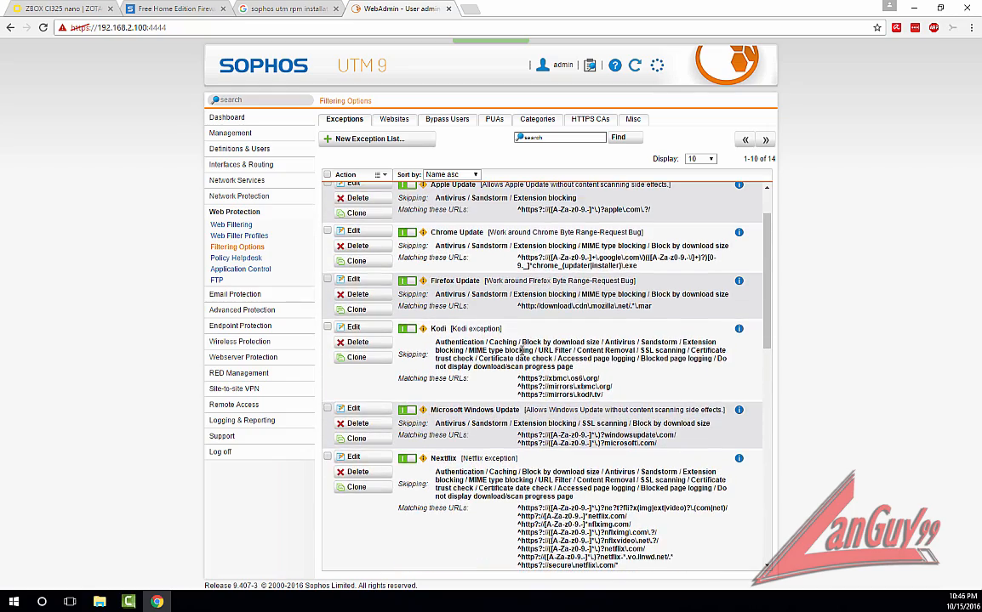
pyautogui.scroll(-2, 466, 374)
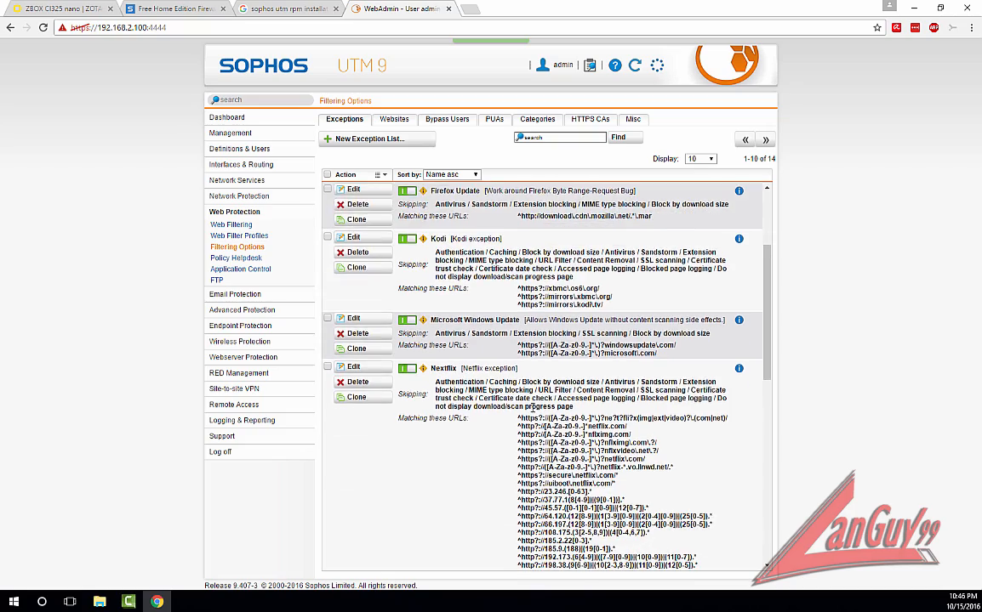
pyautogui.scroll(-4, 545, 374)
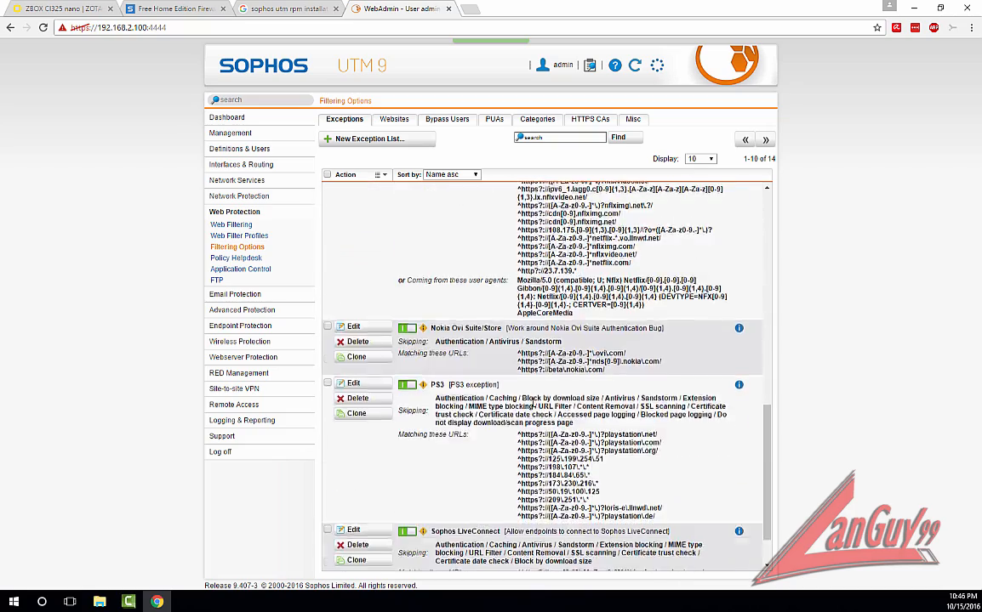
pyautogui.scroll(8, 466, 356)
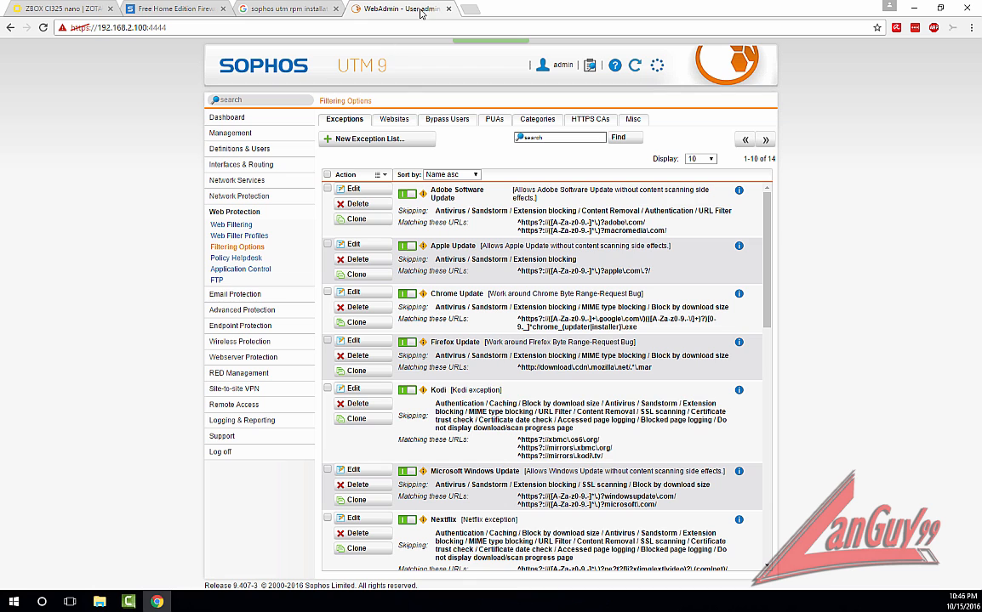
# - Search Google for "sophos utm netflix" and open the Sophos Community thread on configuring web filtering to allow Netflix
pyautogui.click(281, 9)
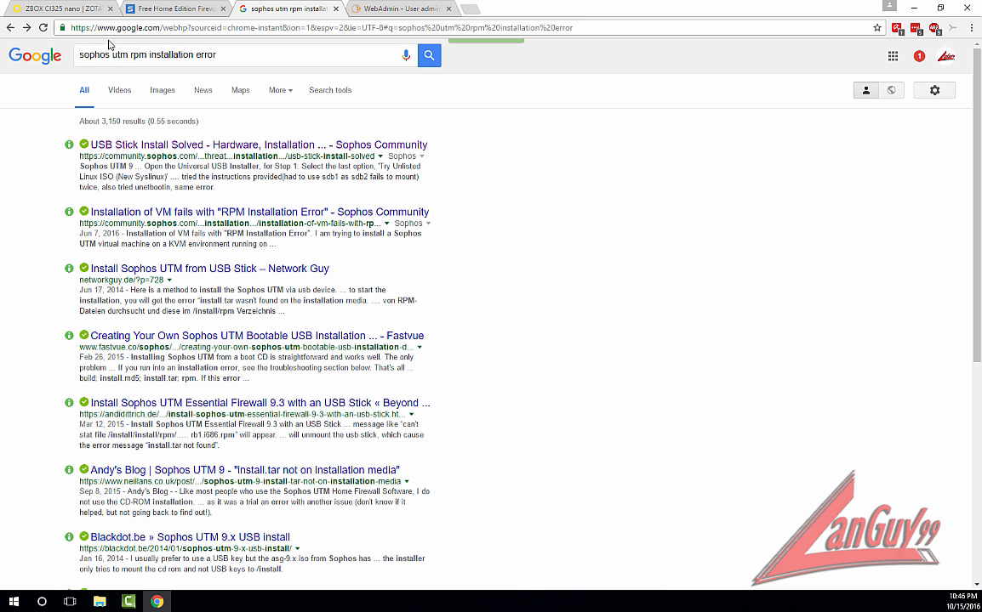
pyautogui.moveTo(129, 54); pyautogui.dragTo(412, 86)
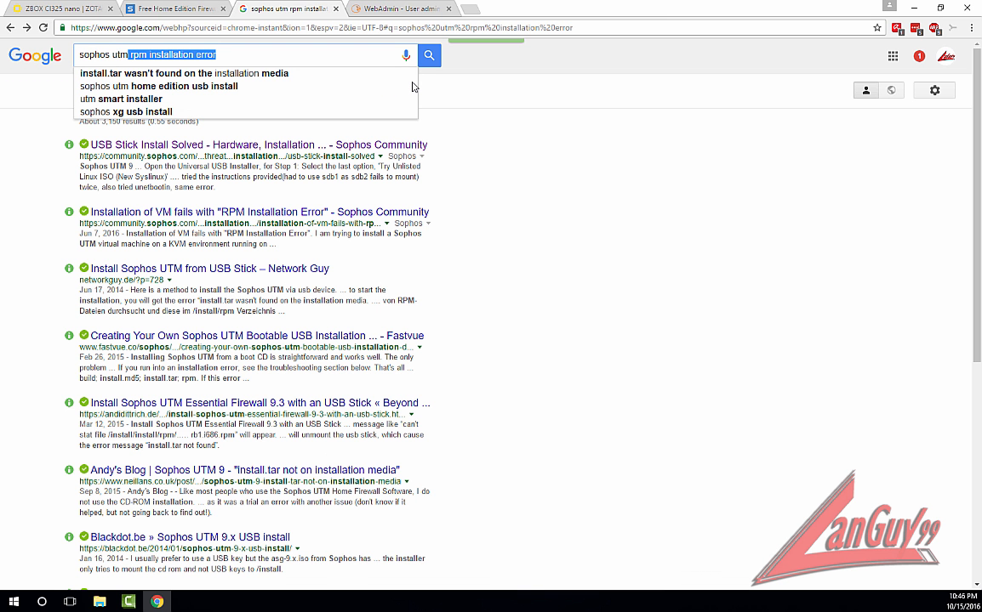
pyautogui.press('BackSpace')
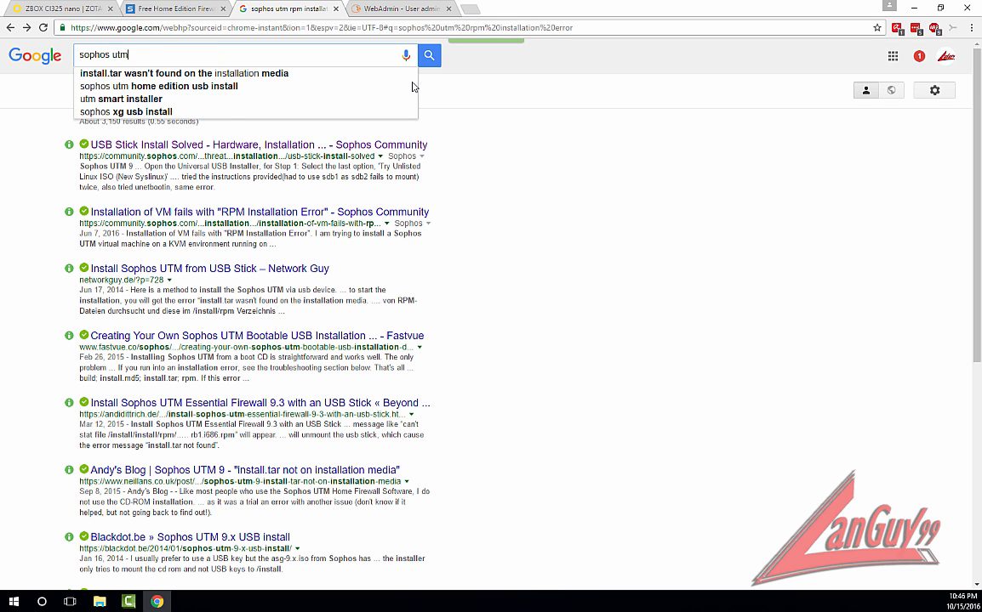
pyautogui.write('netflix')
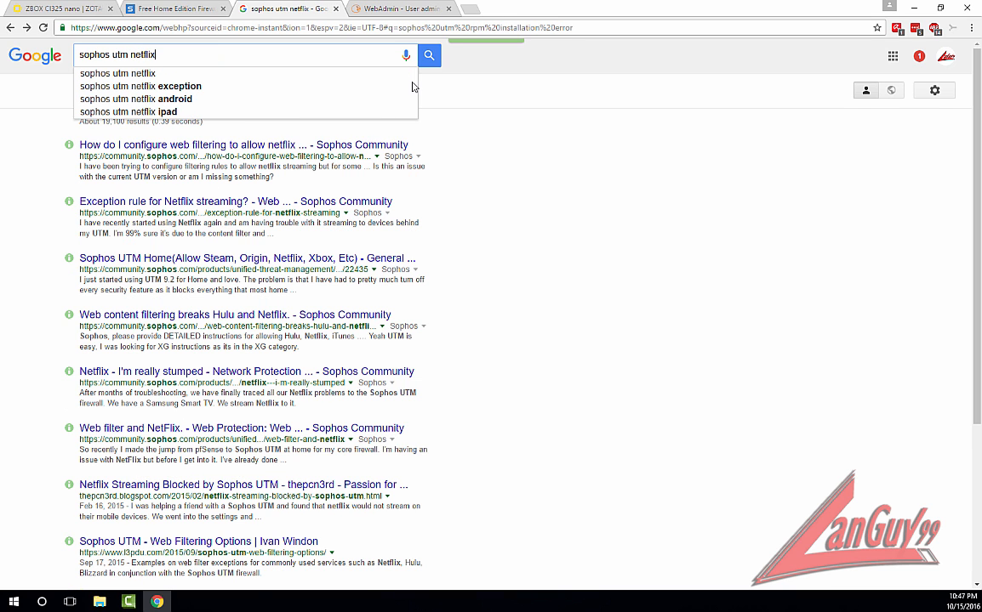
pyautogui.press('Return')
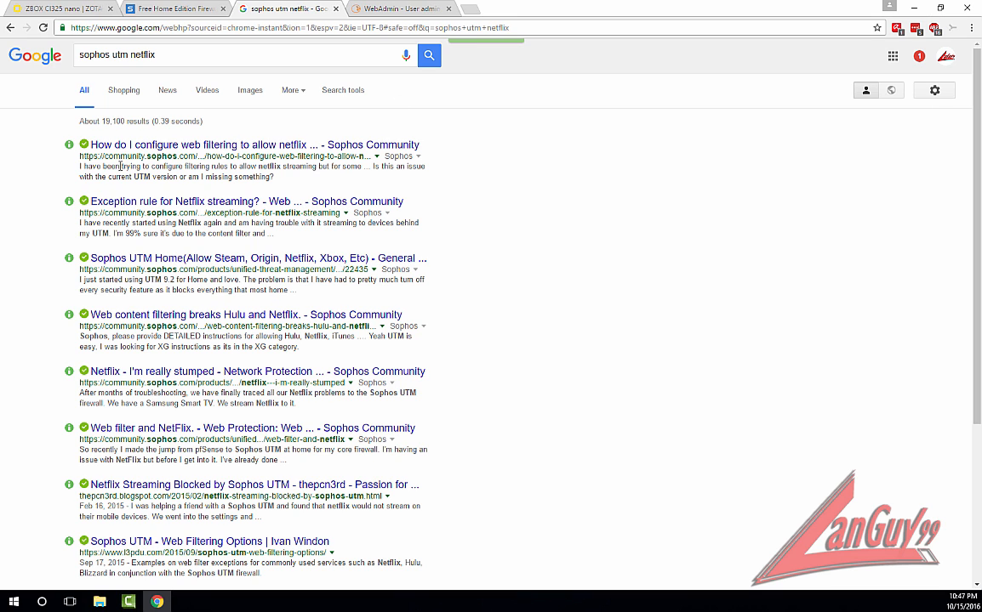
pyautogui.click(236, 144)
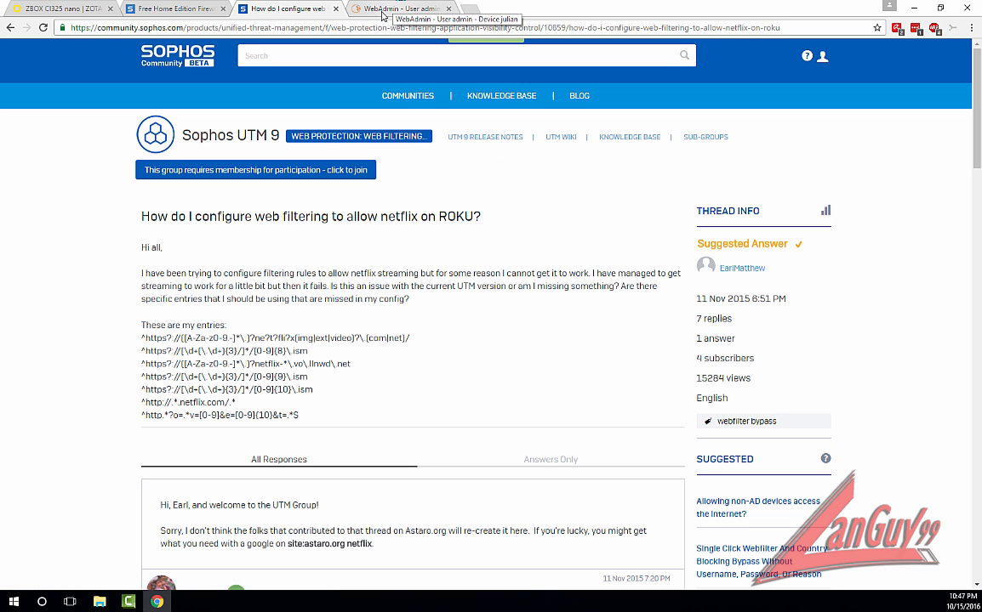
# - Read through the thread's replies, examining the suggested Netflix URL patterns, skipped checks and Transparent Mode Skiplist advice
pyautogui.scroll(-1, 482, 207)
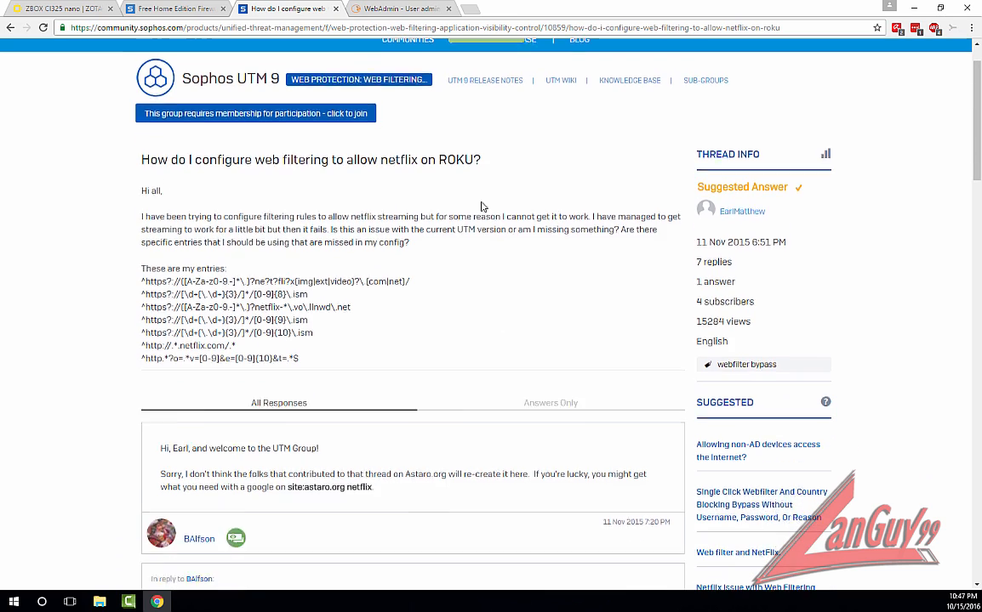
pyautogui.scroll(-1, 482, 207)
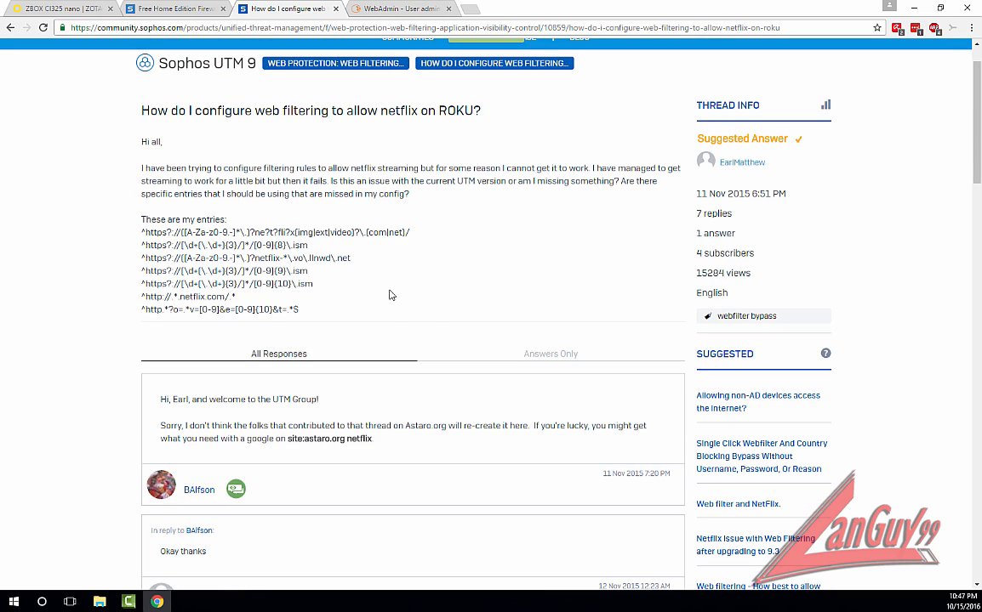
pyautogui.scroll(-10, 234, 176)
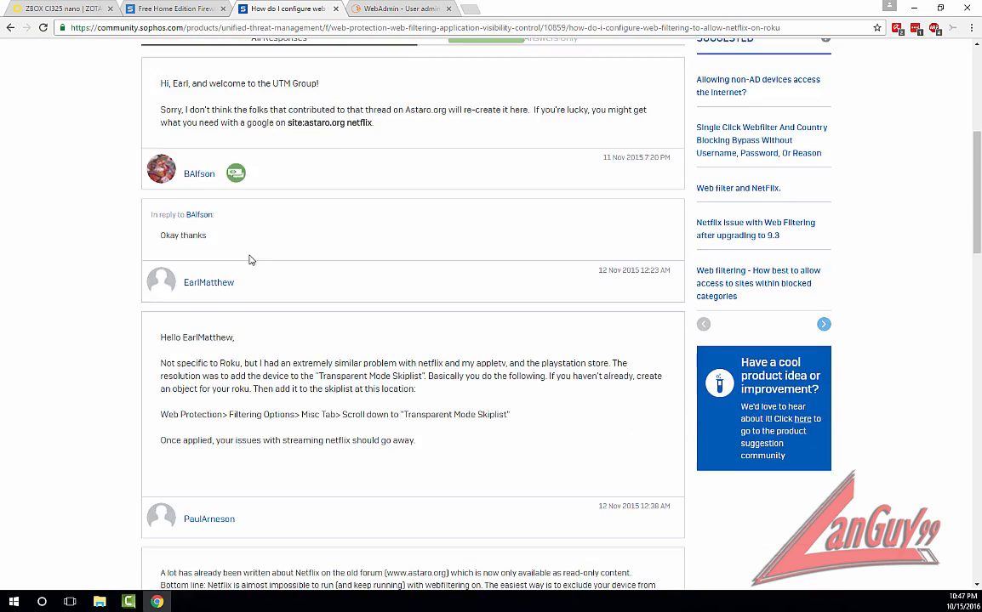
pyautogui.scroll(-2, 385, 411)
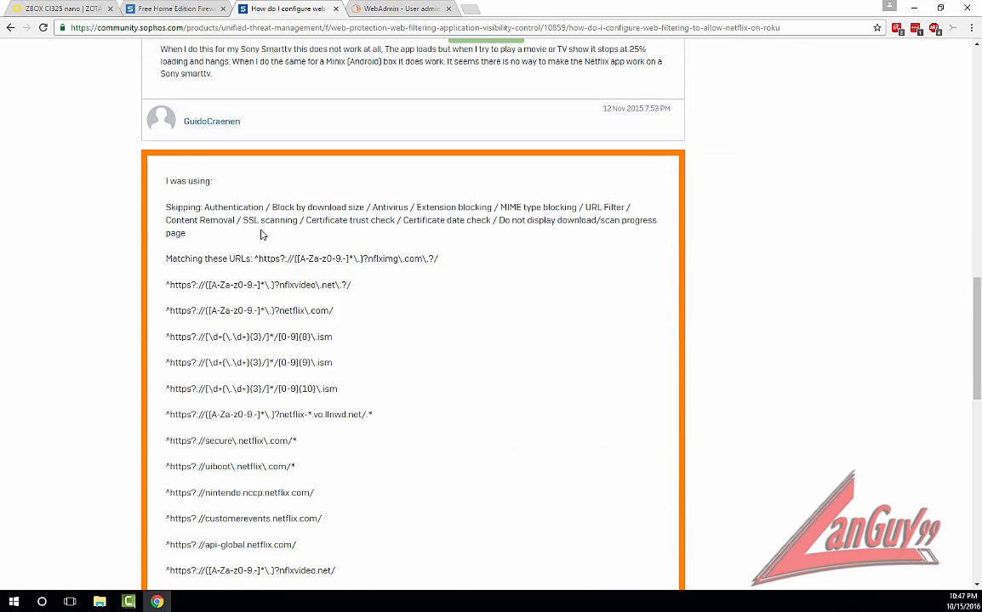
pyautogui.scroll(-7, 173, 198)
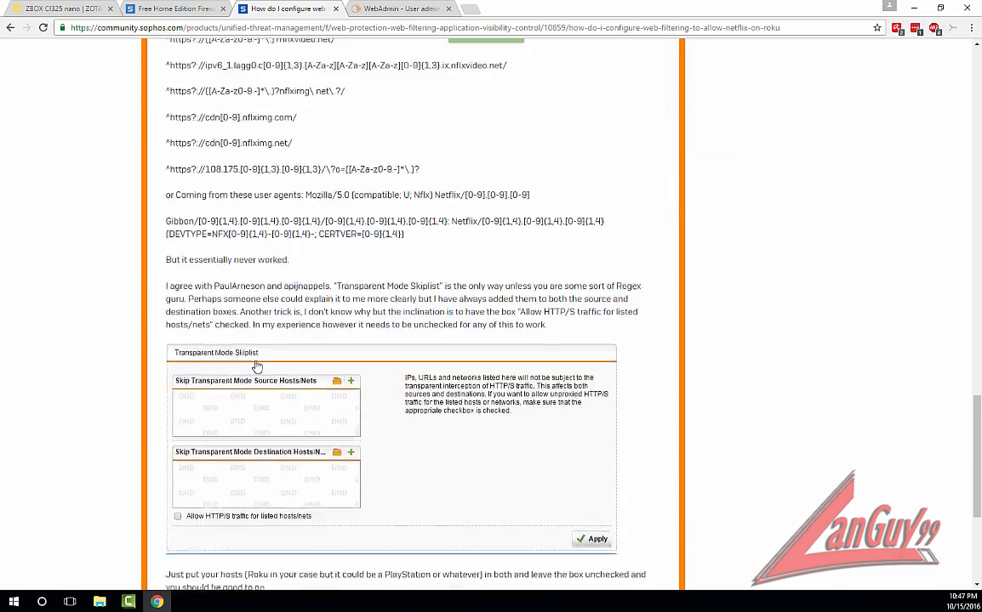
pyautogui.scroll(-1, 221, 281)
pyautogui.scroll(7, 315, 344)
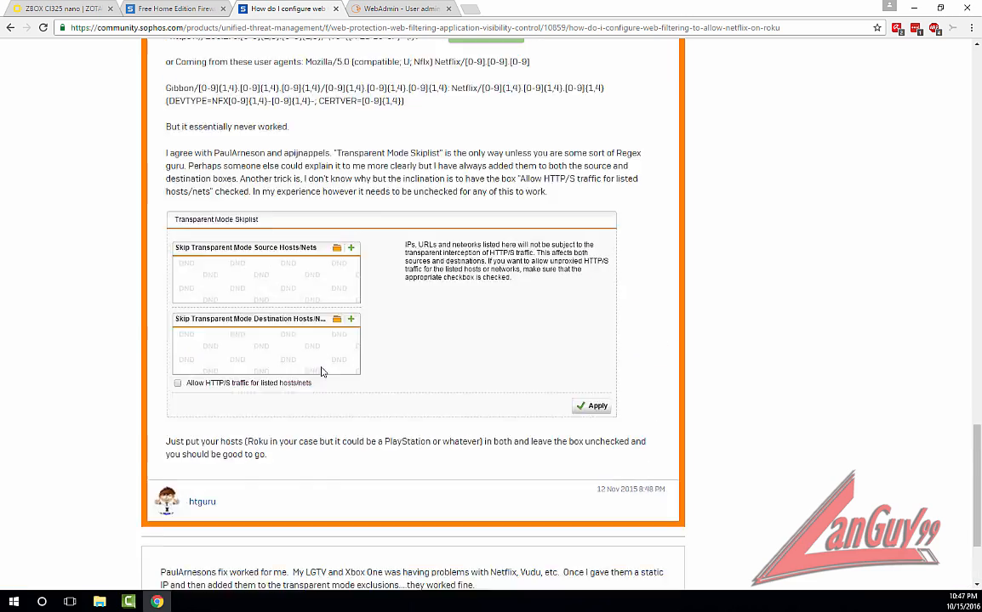
pyautogui.scroll(3, 321, 367)
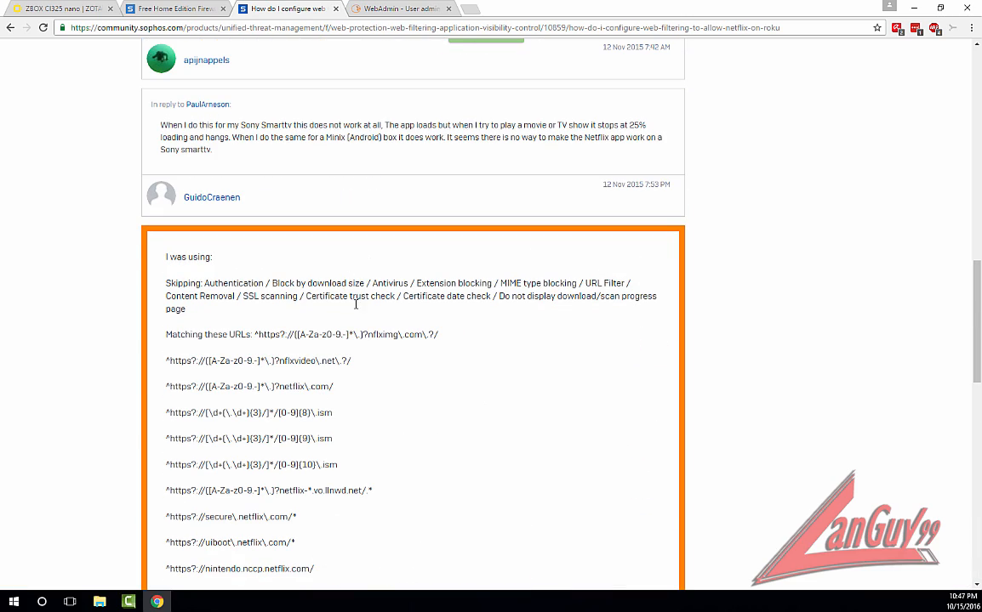
pyautogui.scroll(-1, 350, 305)
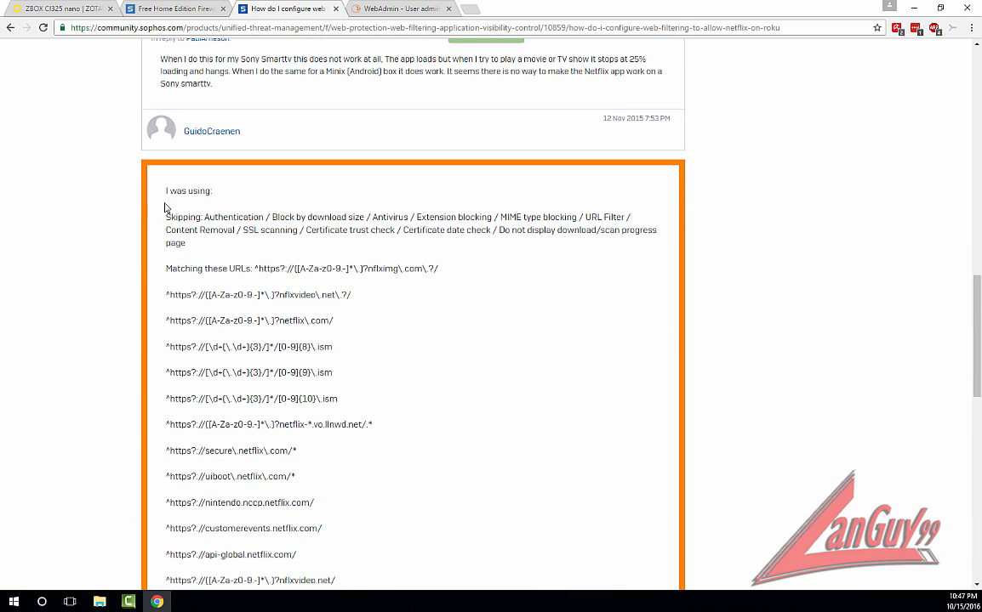
pyautogui.scroll(3, 167, 208)
pyautogui.scroll(-3, 179, 188)
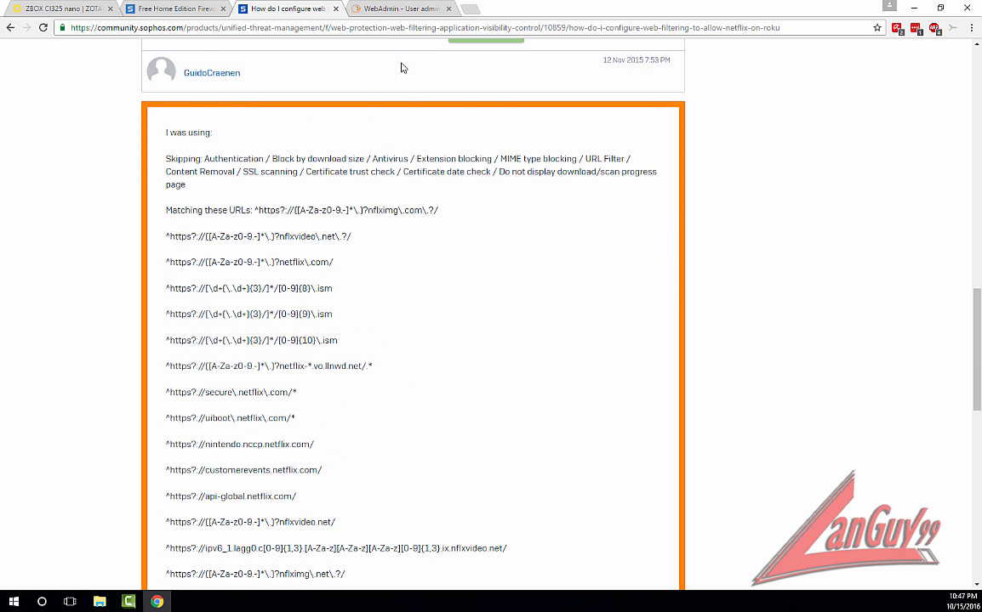
# - Start a new exception list in WebAdmin's Filtering Options, applying to all requests matching these URLs
pyautogui.click(361, 9)
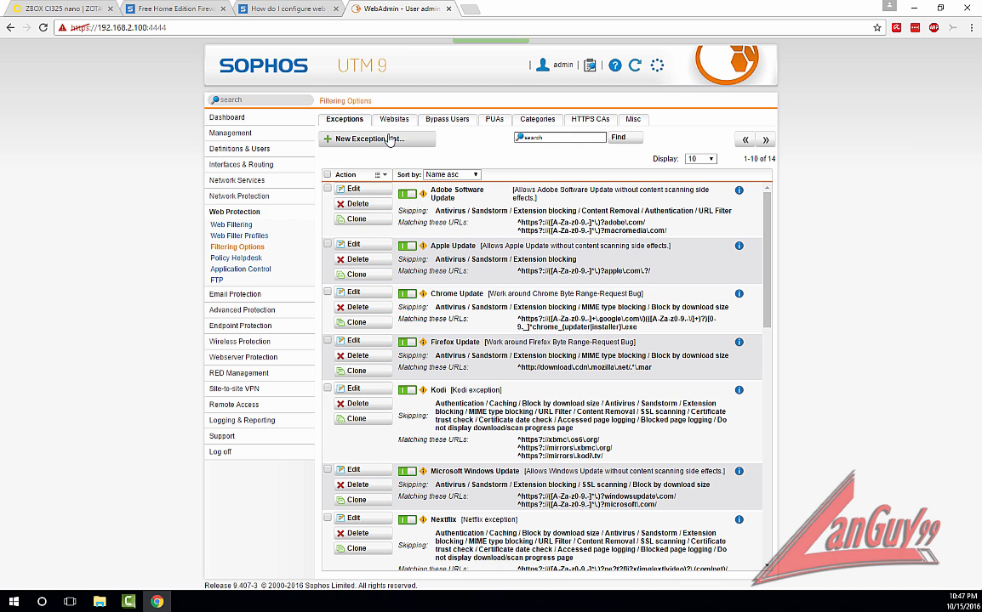
pyautogui.click(328, 137)
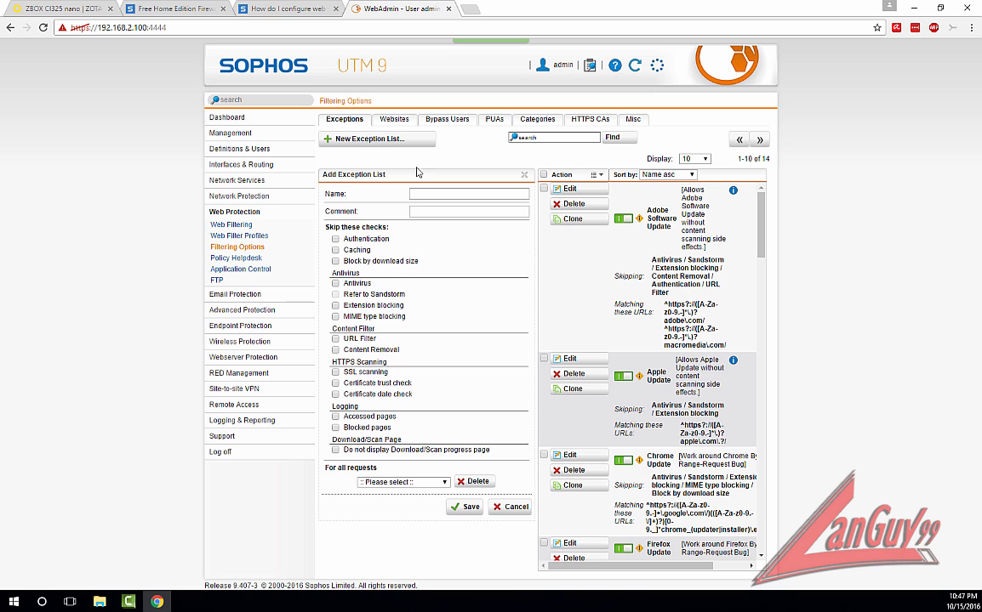
pyautogui.click(418, 196)
pyautogui.click(274, 10)
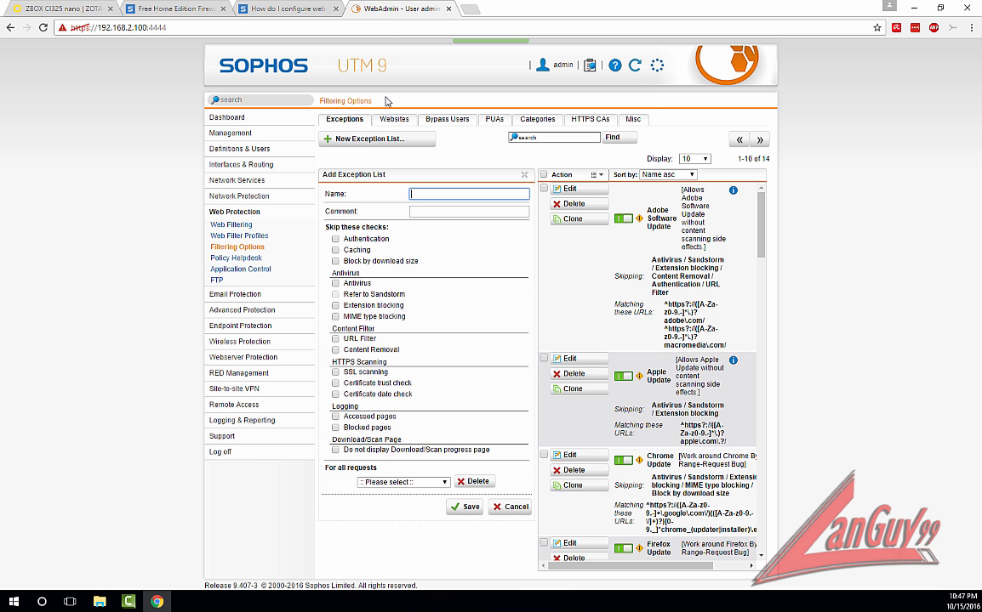
pyautogui.click(357, 10)
pyautogui.click(402, 482)
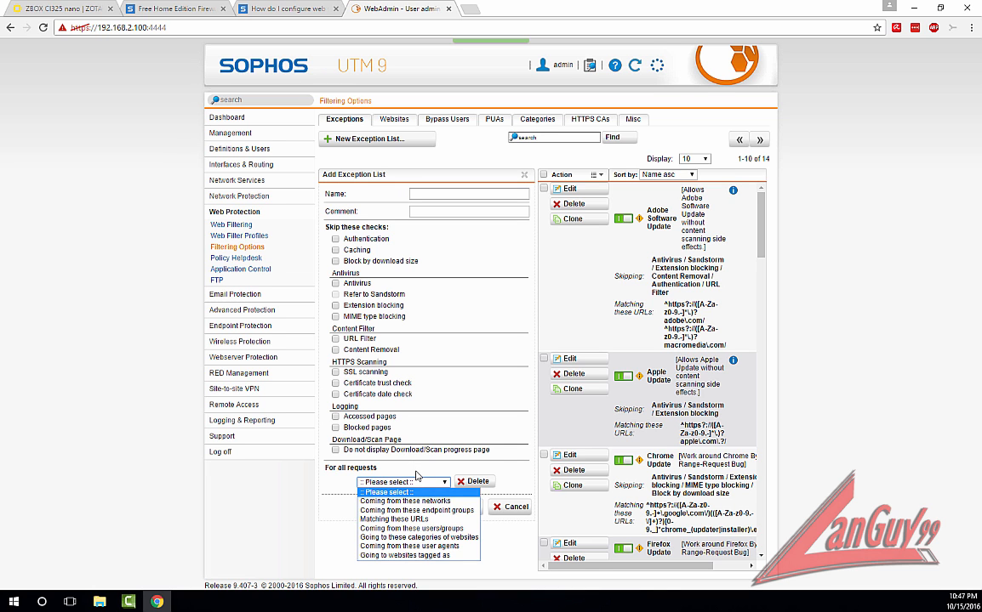
pyautogui.click(393, 519)
# - Open the text import for the new exception's Target Domains list
pyautogui.scroll(-1, 427, 507)
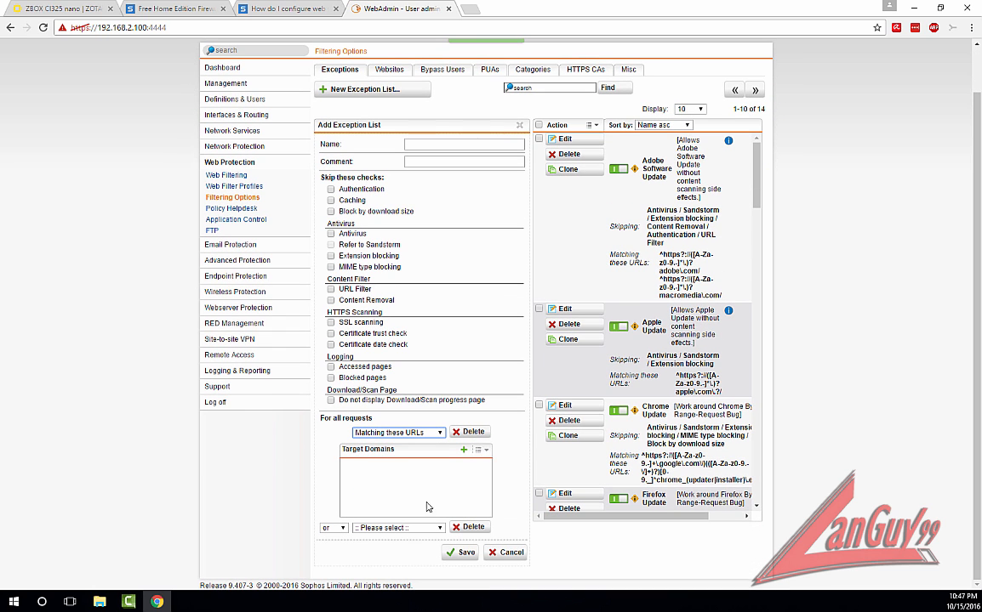
pyautogui.click(463, 450)
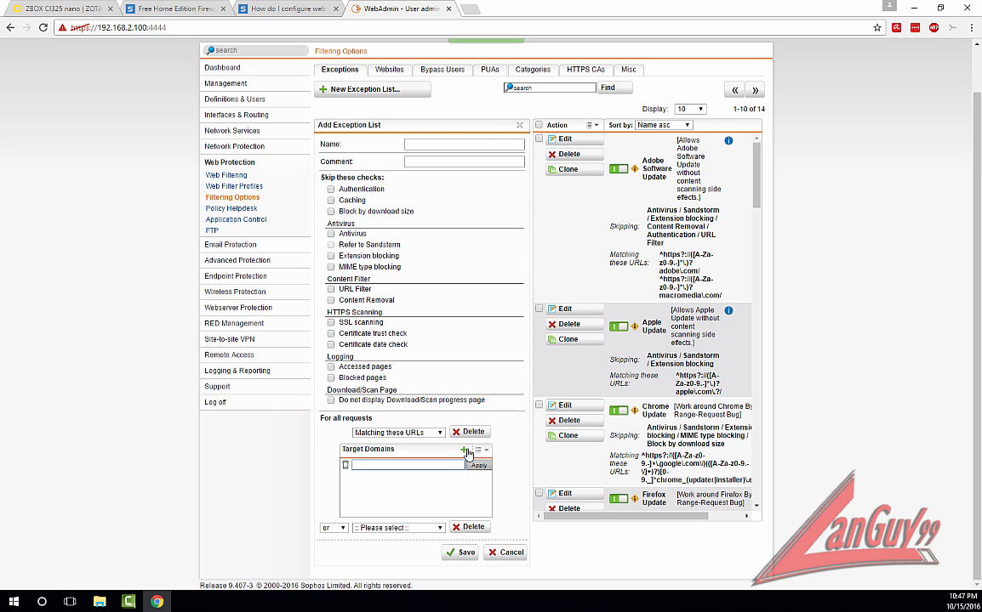
pyautogui.click(485, 450)
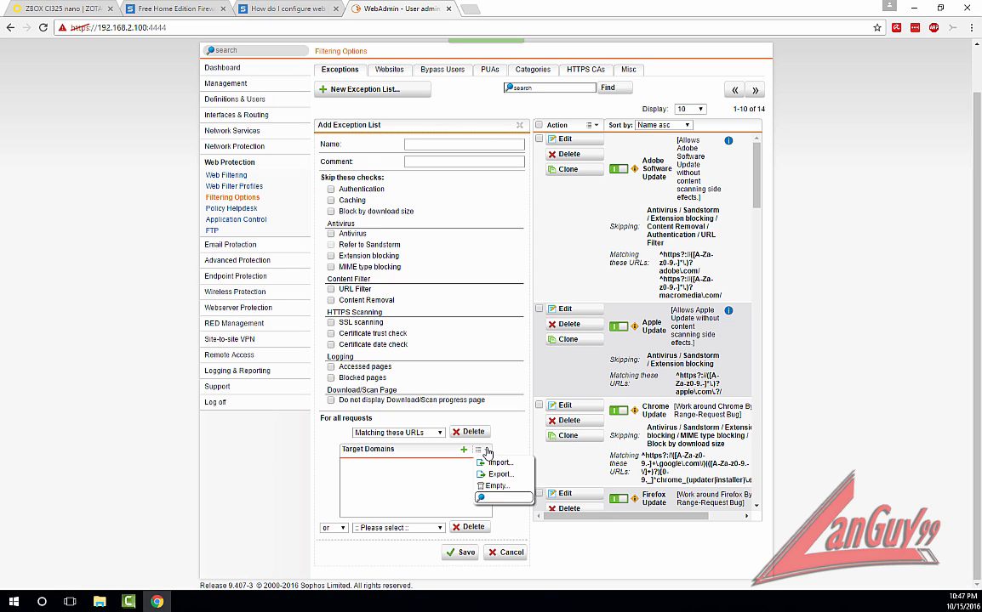
pyautogui.click(504, 464)
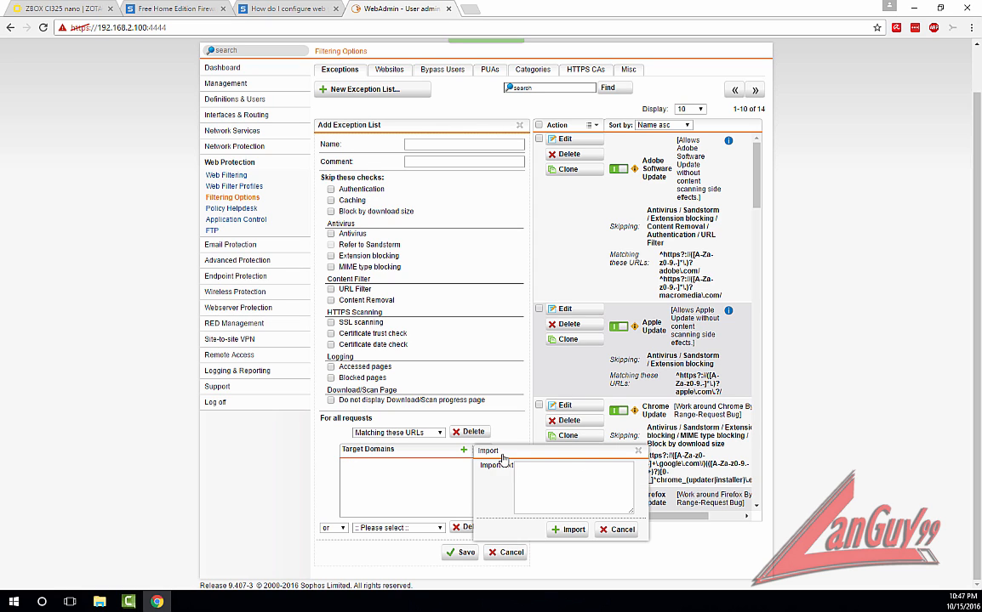
# - Review the Netflix URL patterns in the community thread, and cancel the WebAdmin import and the new exception list
pyautogui.click(259, 9)
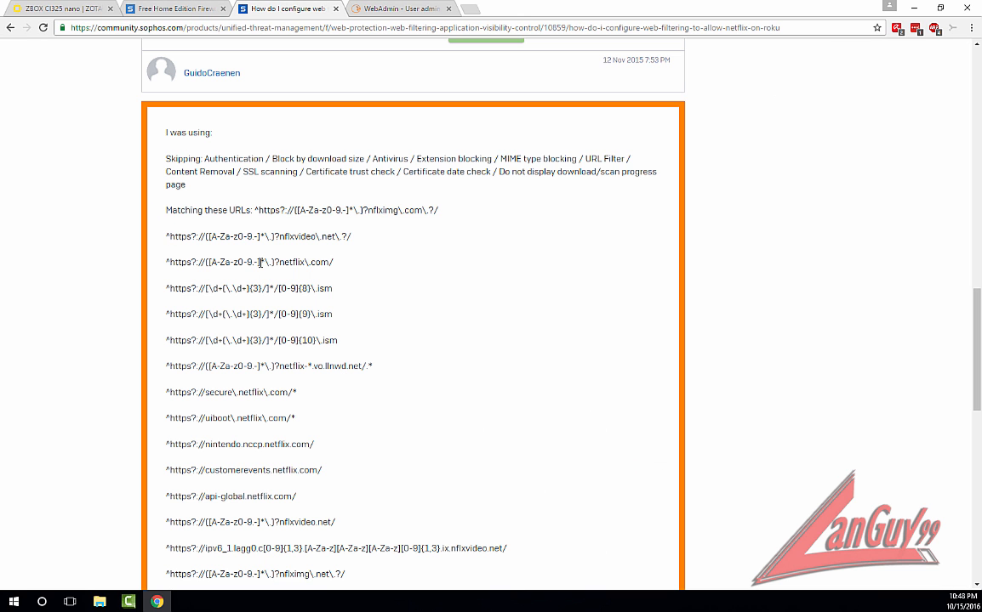
pyautogui.scroll(-4, 325, 522)
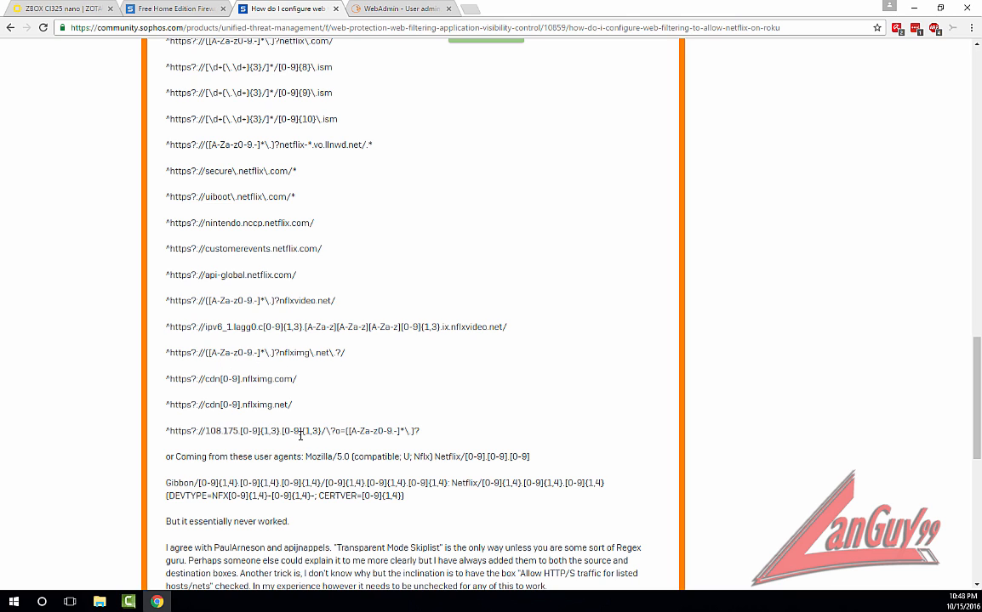
pyautogui.scroll(3, 194, 170)
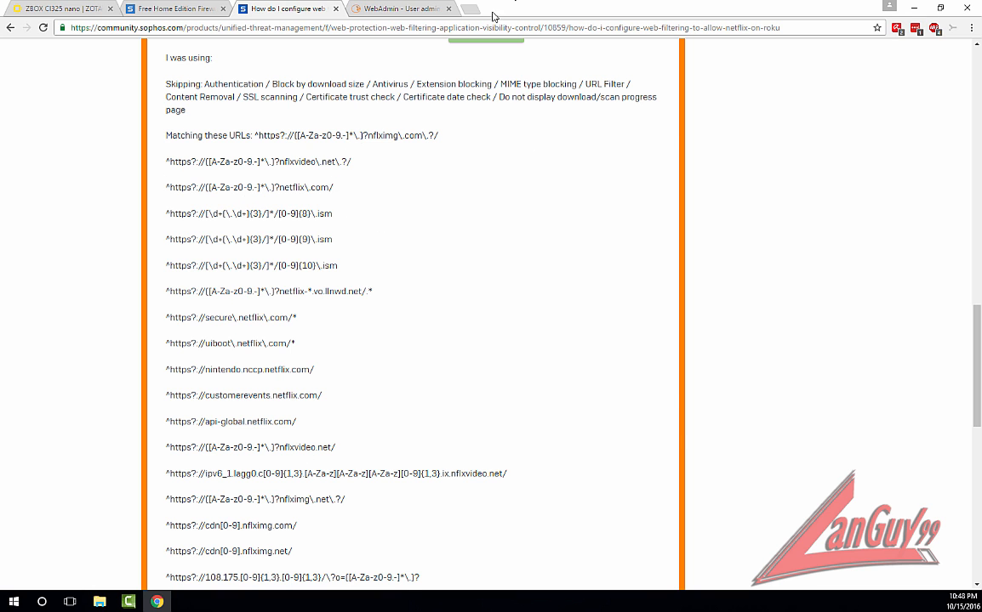
pyautogui.click(384, 14)
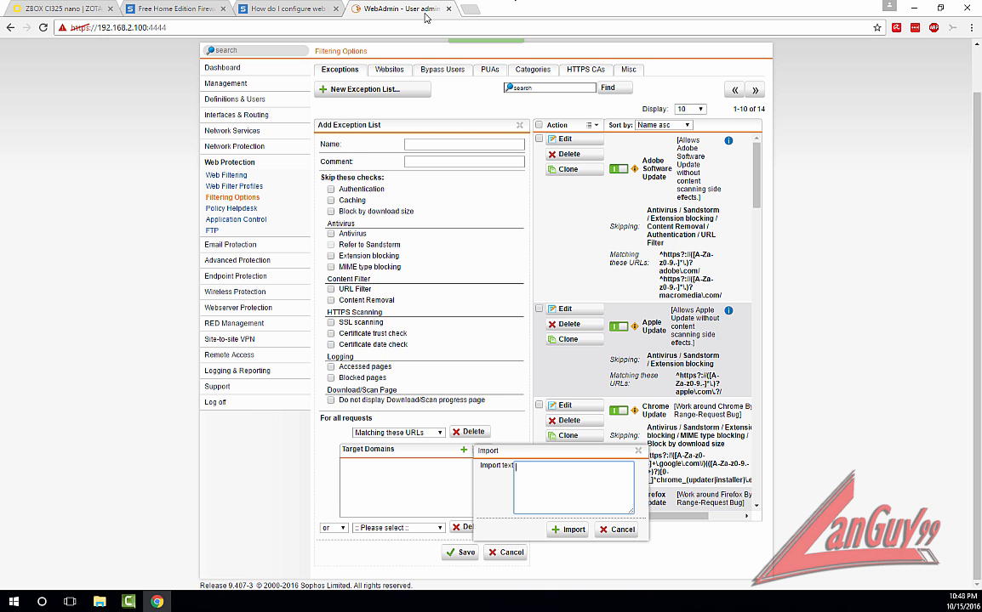
pyautogui.click(620, 530)
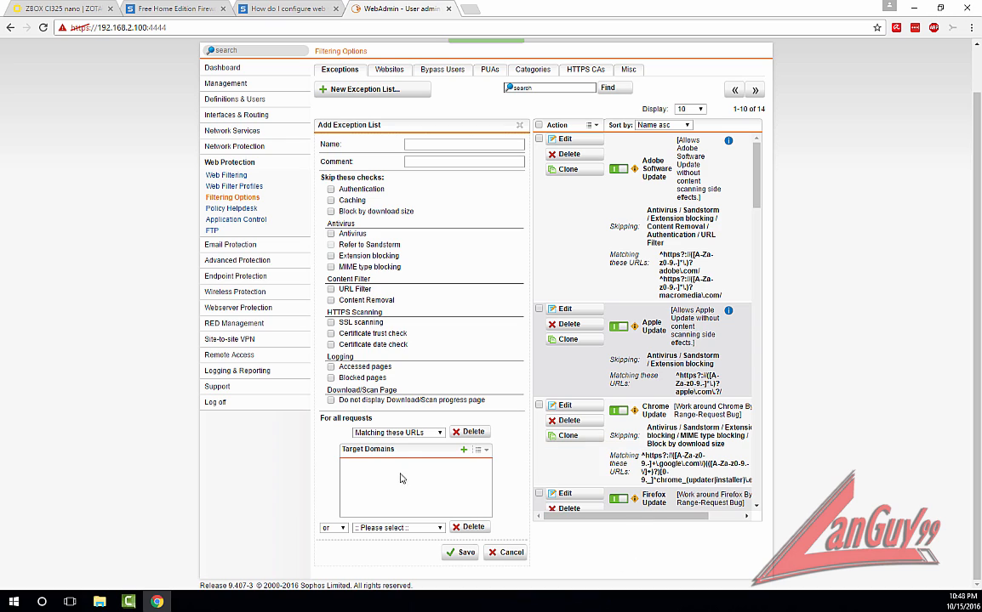
pyautogui.click(509, 551)
# - Examine the skipped checks and URL patterns in the existing Kodi, Netflix and PS3 exception lists
pyautogui.scroll(-4, 440, 206)
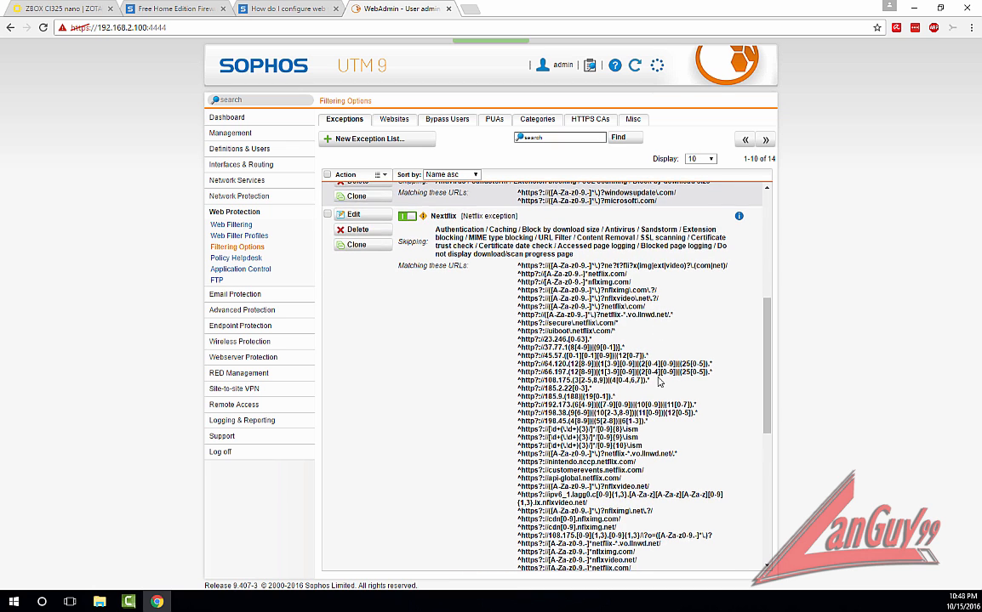
pyautogui.scroll(-1, 506, 246)
pyautogui.scroll(-2, 598, 442)
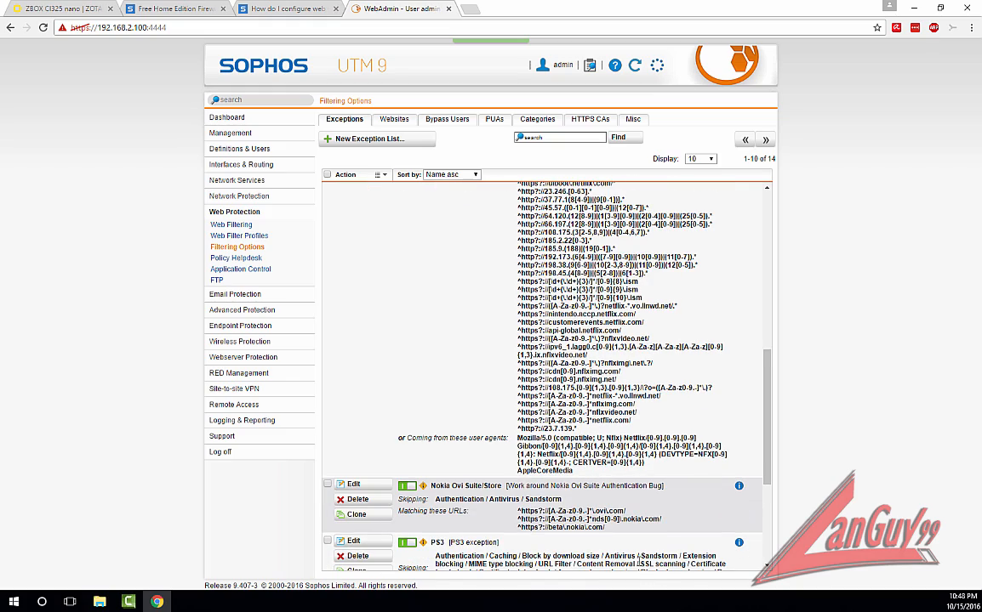
pyautogui.scroll(-1, 638, 563)
pyautogui.scroll(10, 563, 400)
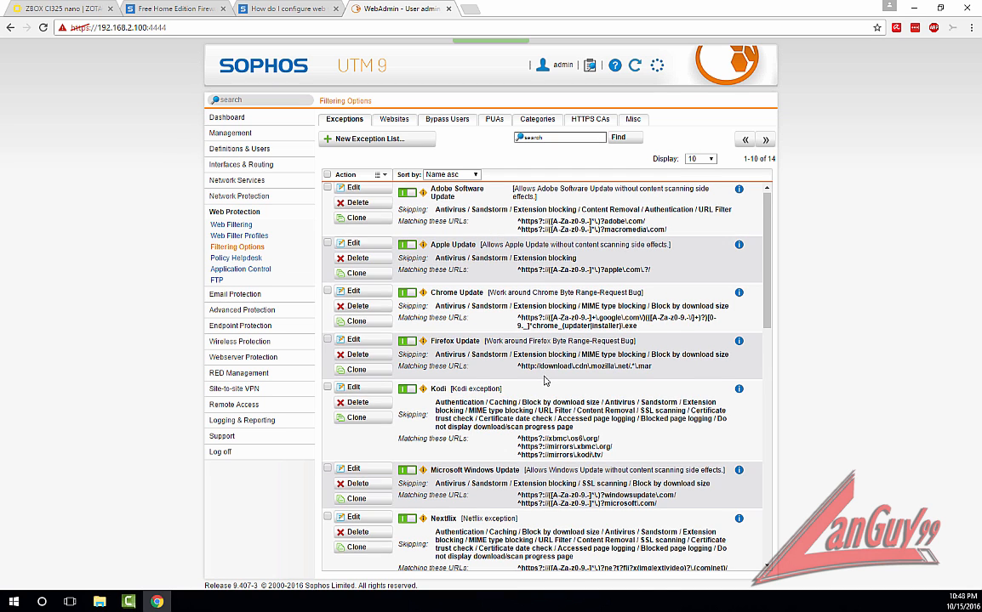
pyautogui.scroll(-2, 486, 389)
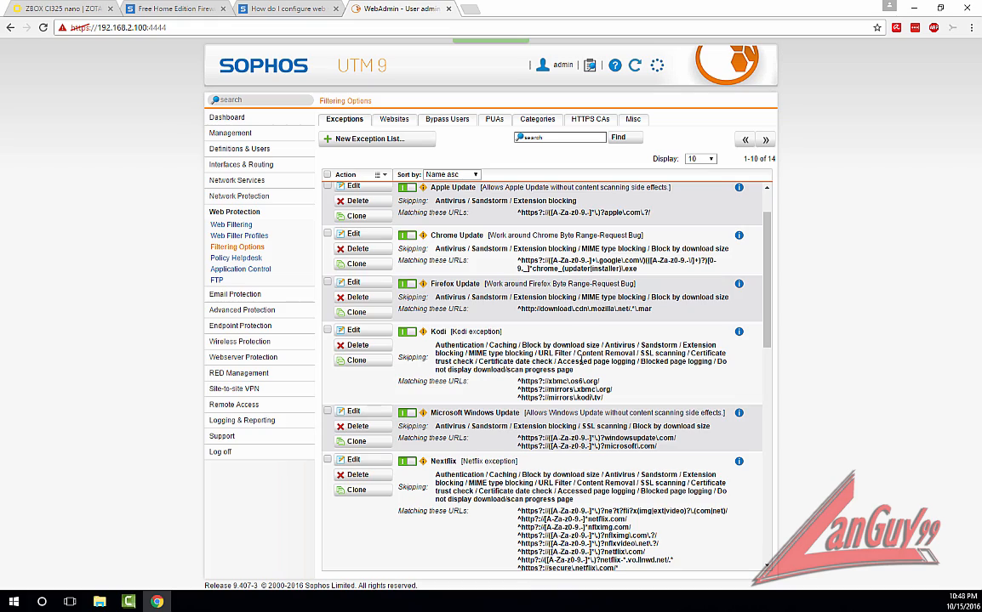
pyautogui.scroll(-8, 525, 323)
pyautogui.scroll(-15, 521, 321)
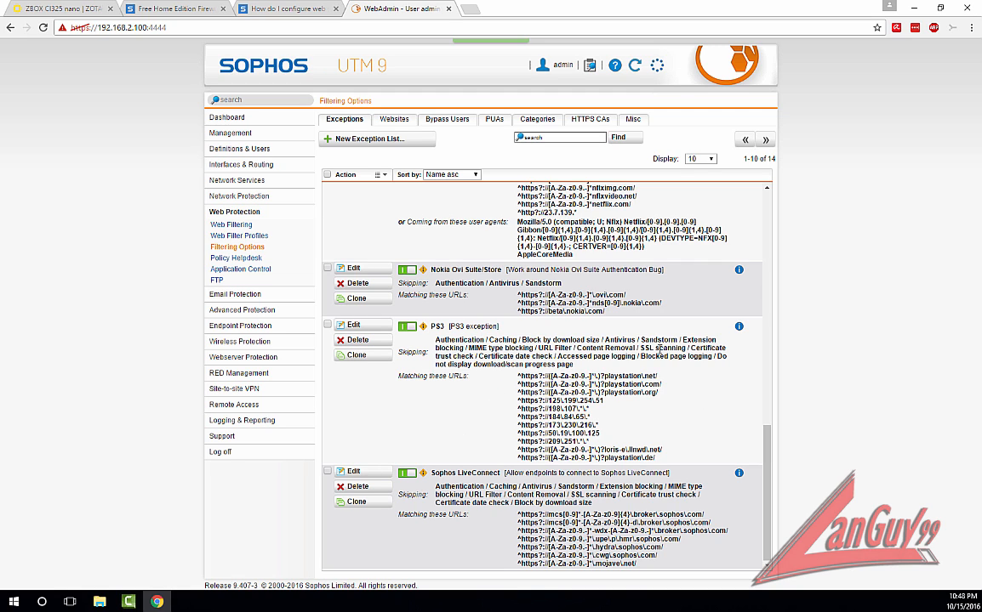
# - Open the Websites list in Filtering Options, and search Google for "sophos utm blocking ads"
pyautogui.click(396, 120)
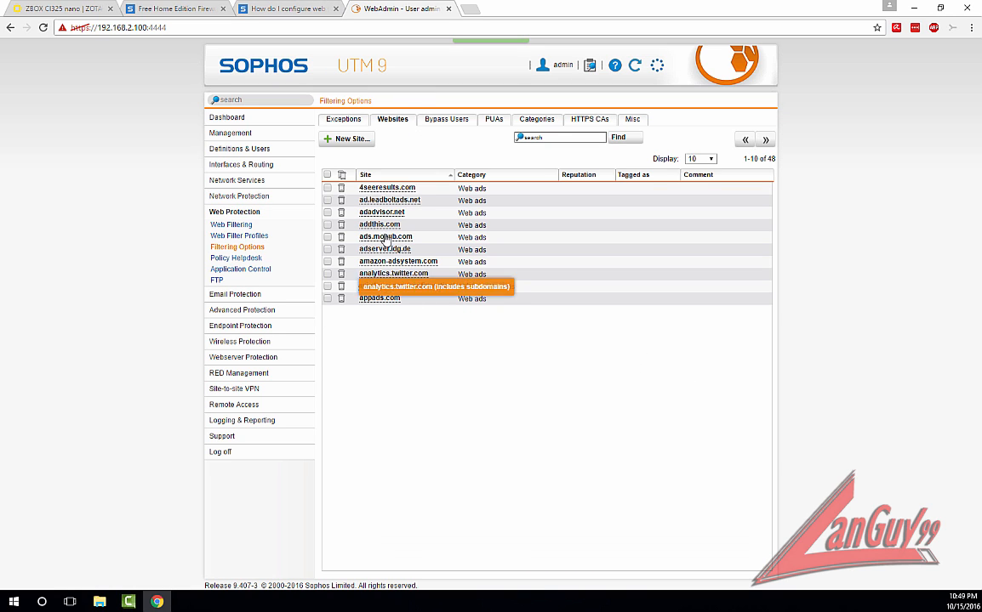
pyautogui.click(271, 9)
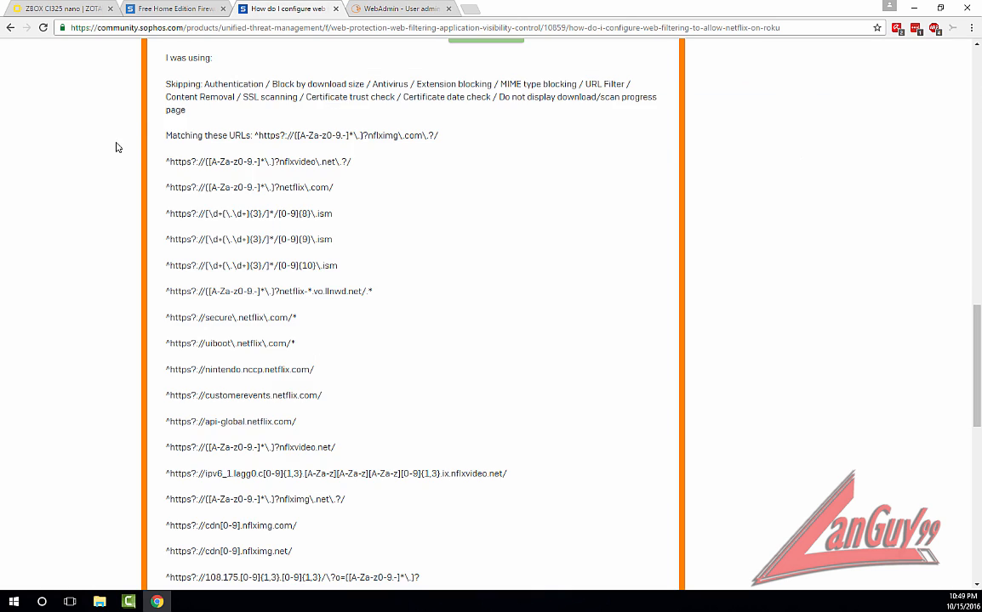
pyautogui.scroll(2, 153, 164)
pyautogui.hotkey('alt', 'Left')
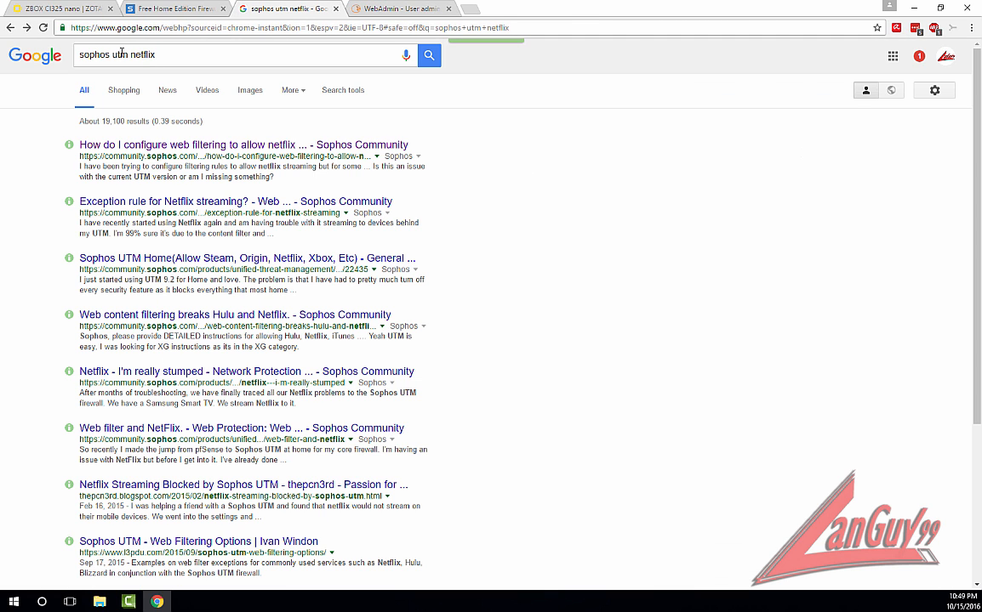
pyautogui.doubleClick(130, 53)
pyautogui.write('blocke')
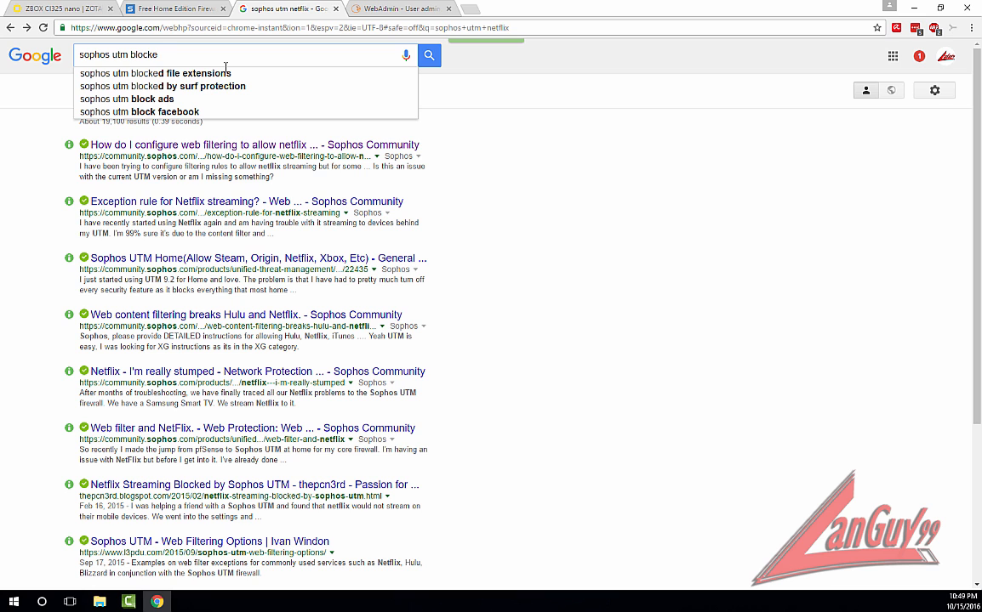
pyautogui.press('BackSpace')
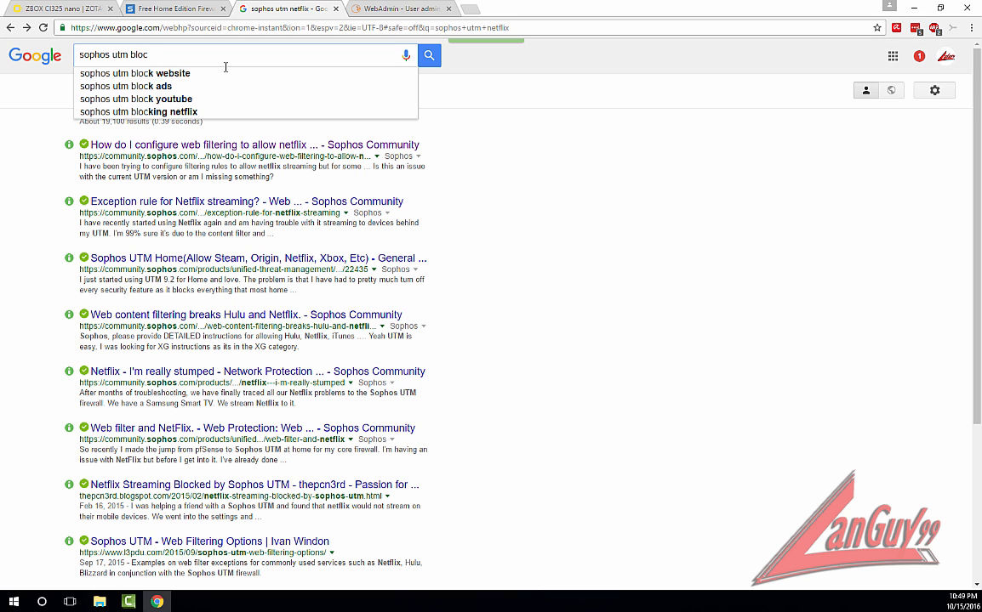
pyautogui.write('king ads')
pyautogui.press('Return')
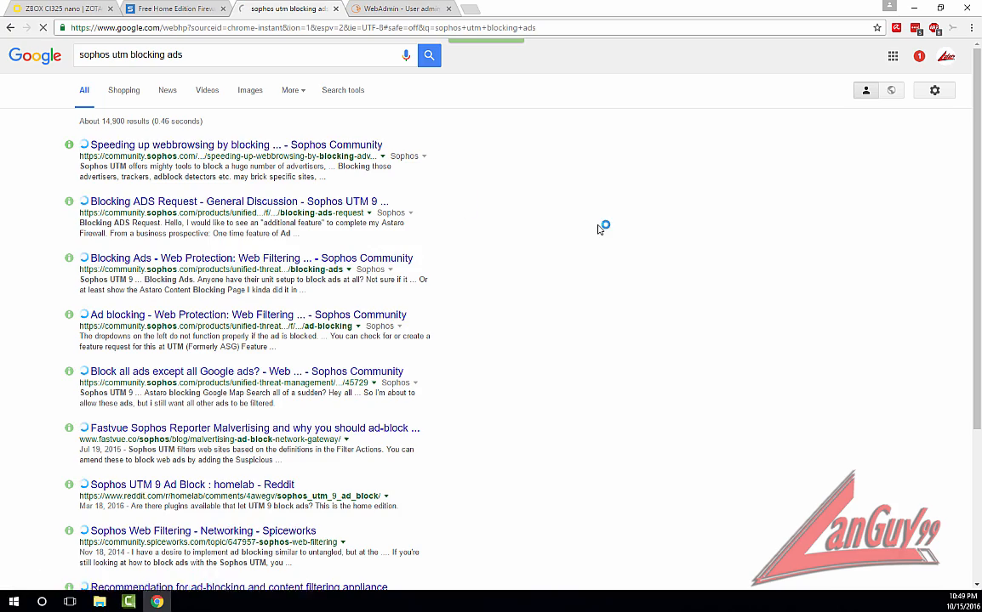
# - Open the Sophos Community thread on speeding up web browsing by blocking advertisers and trackers, and review its steps and domain list
pyautogui.click(224, 142)
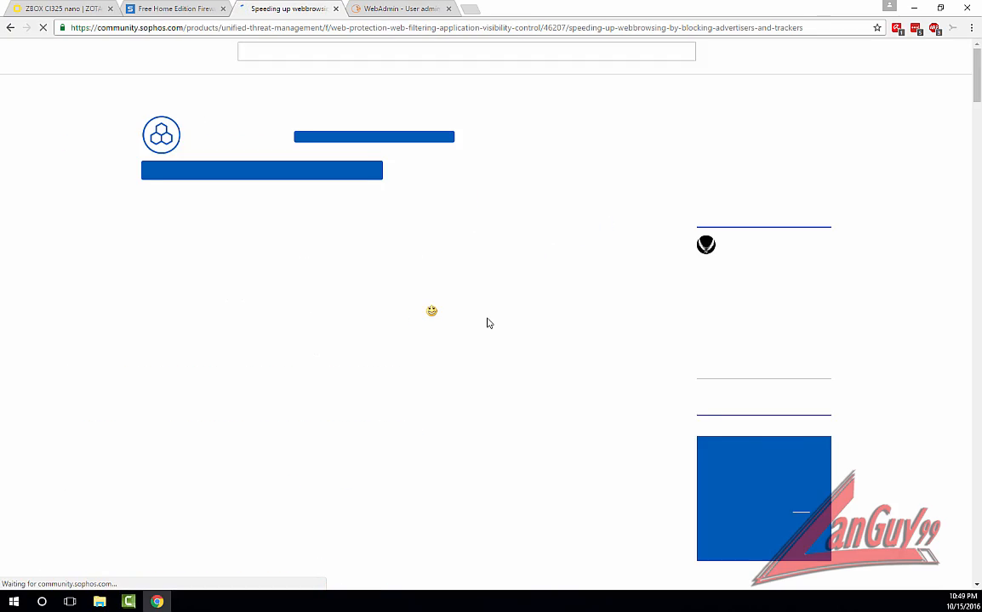
pyautogui.scroll(-3, 129, 332)
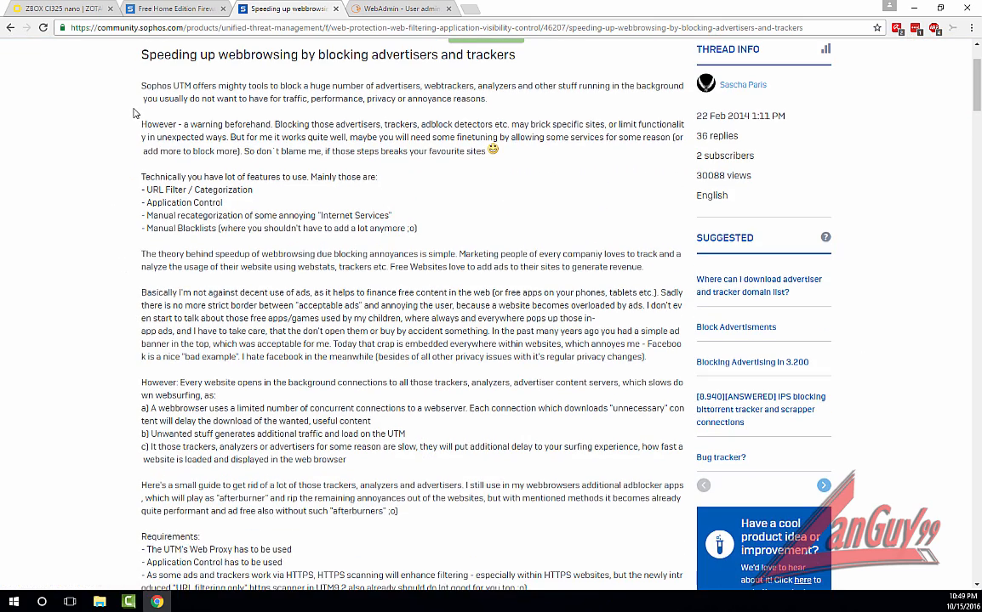
pyautogui.scroll(-4, 234, 204)
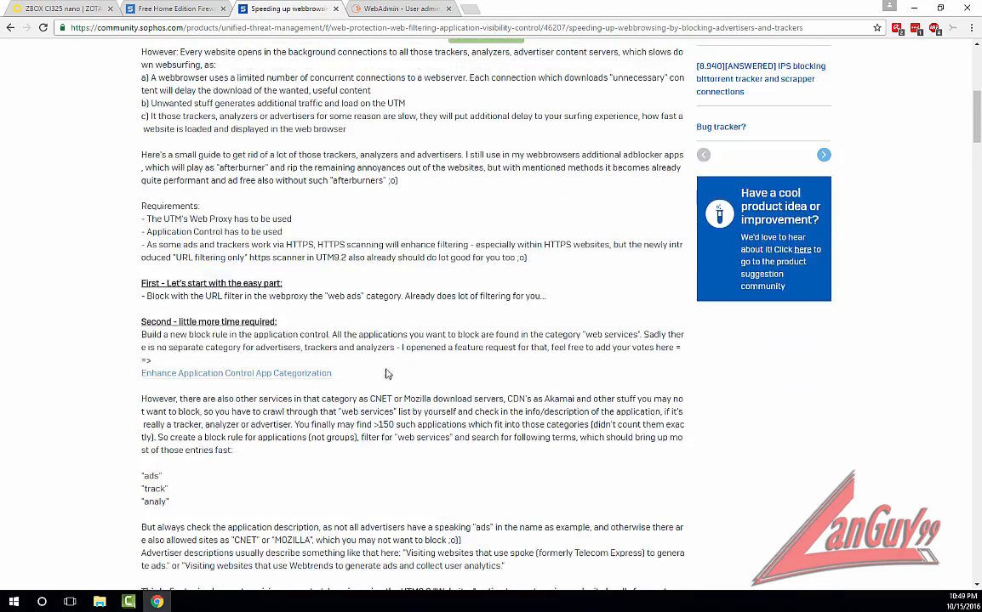
pyautogui.scroll(-3, 385, 374)
pyautogui.scroll(-4, 312, 375)
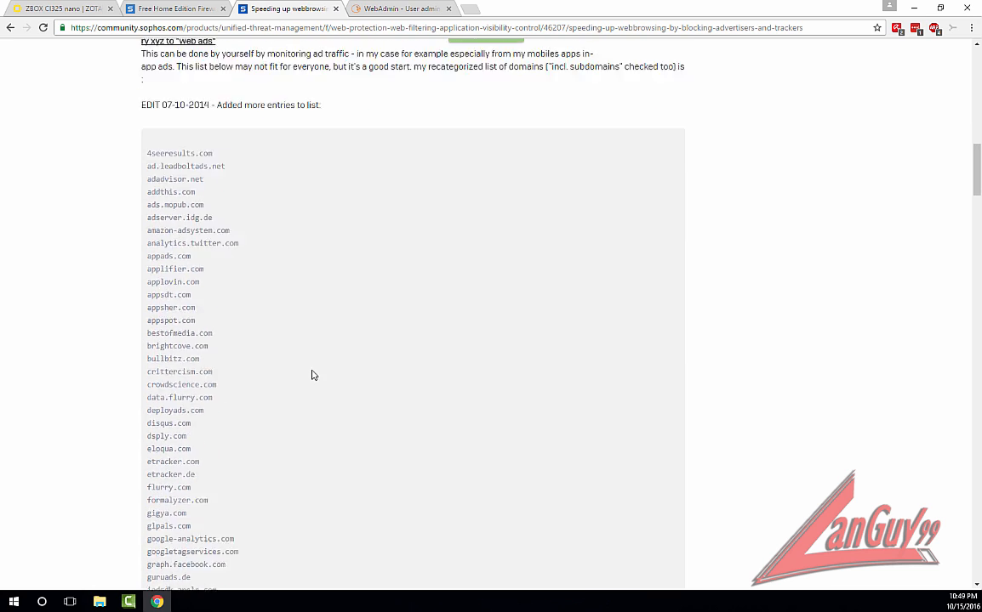
pyautogui.scroll(-1, 311, 375)
# - Return to WebAdmin, display 100 entries in the Websites list, and review the sites recategorized as Web ads
pyautogui.click(405, 10)
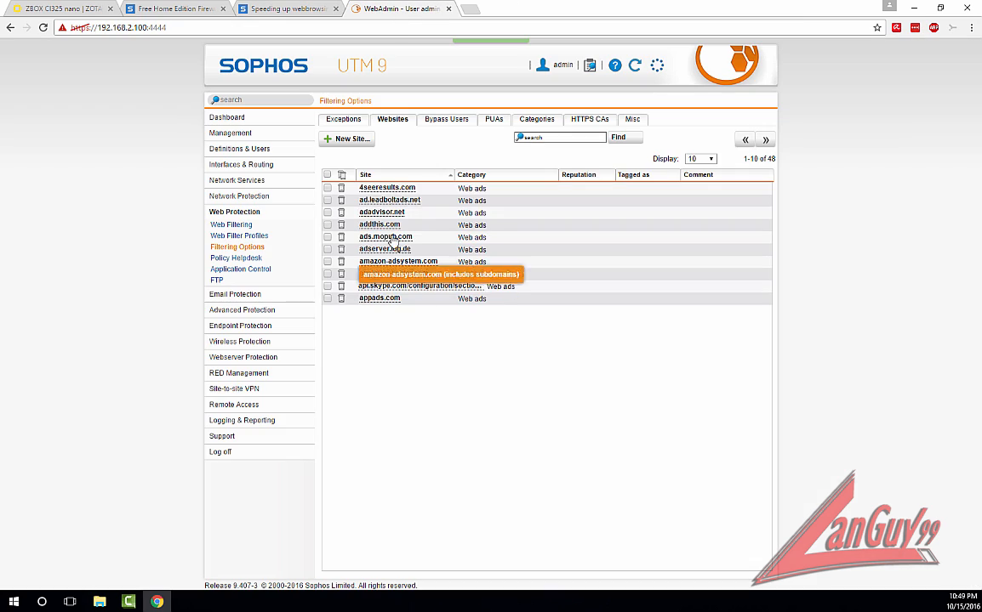
pyautogui.click(713, 161)
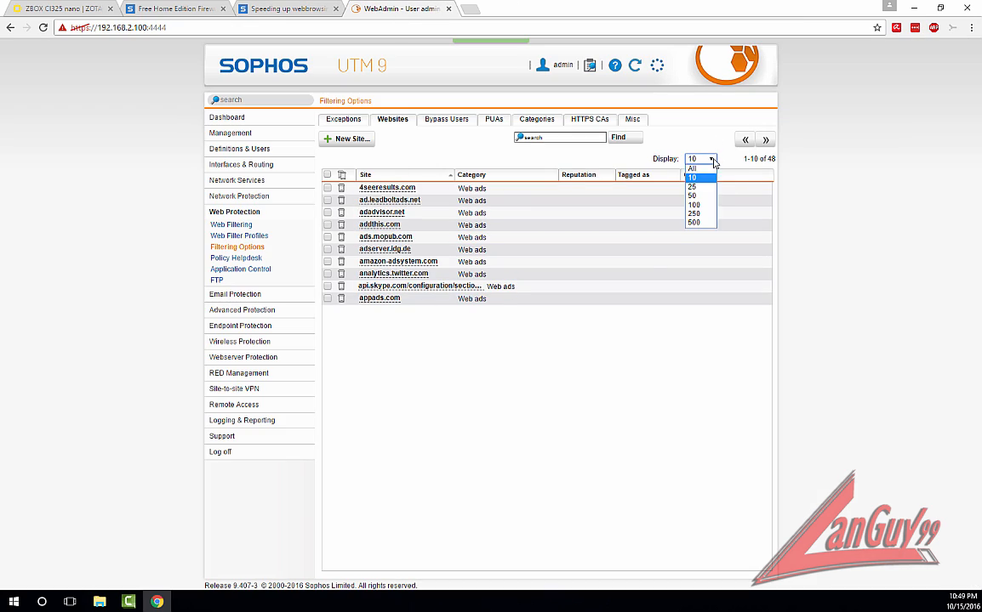
pyautogui.click(696, 206)
pyautogui.scroll(-5, 525, 383)
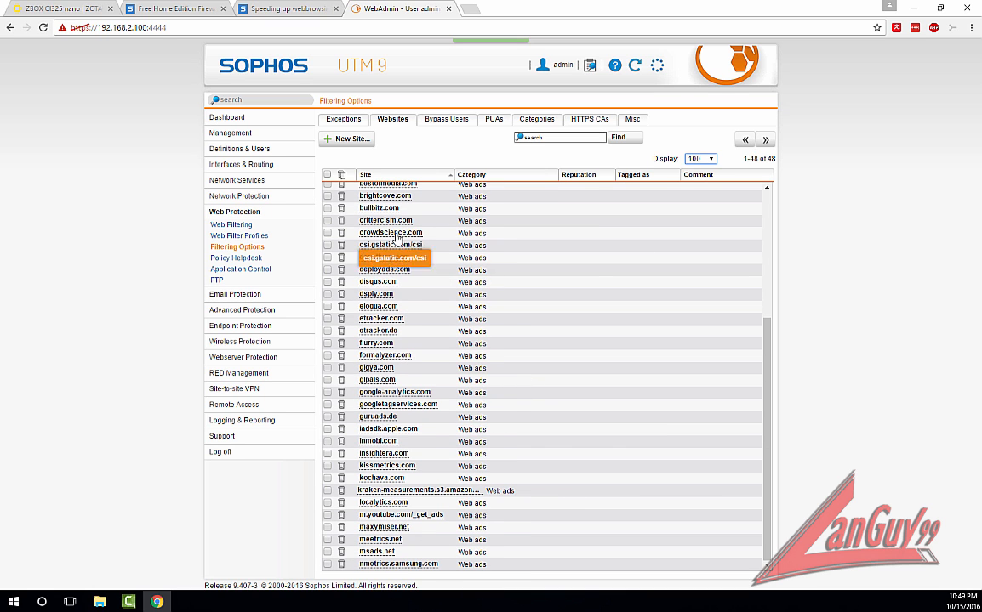
pyautogui.scroll(1, 419, 401)
pyautogui.scroll(3, 420, 402)
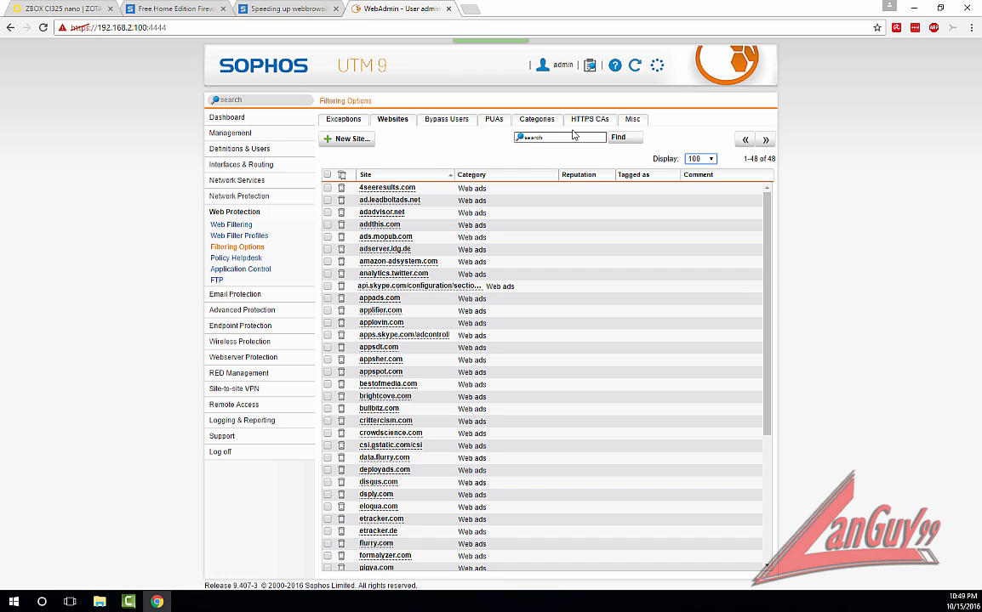
# - Open the Suspicious filter category for editing, examine its included sub-categories, and cancel without saving
pyautogui.click(536, 122)
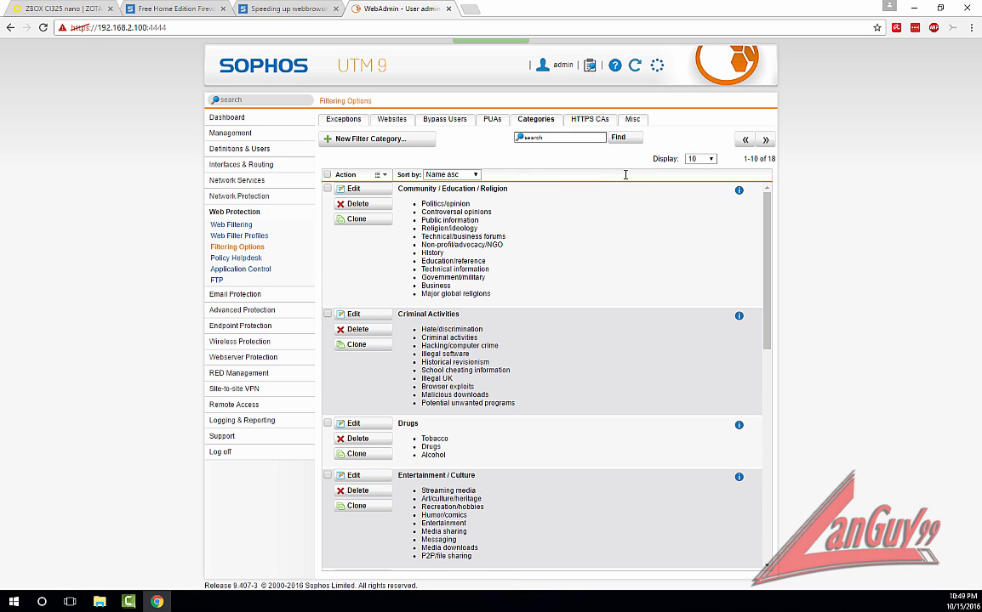
pyautogui.click(767, 140)
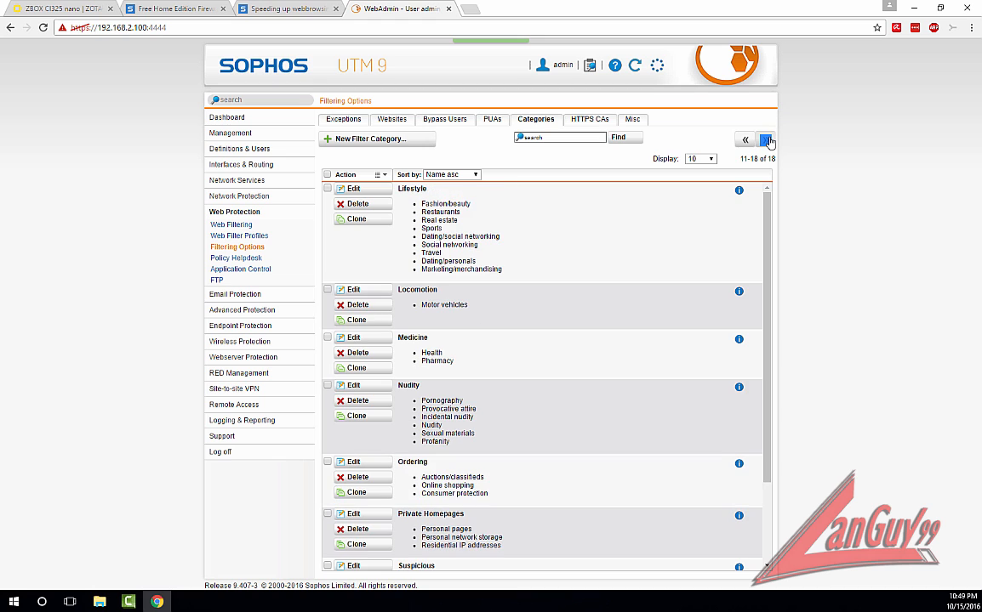
pyautogui.scroll(-3, 465, 368)
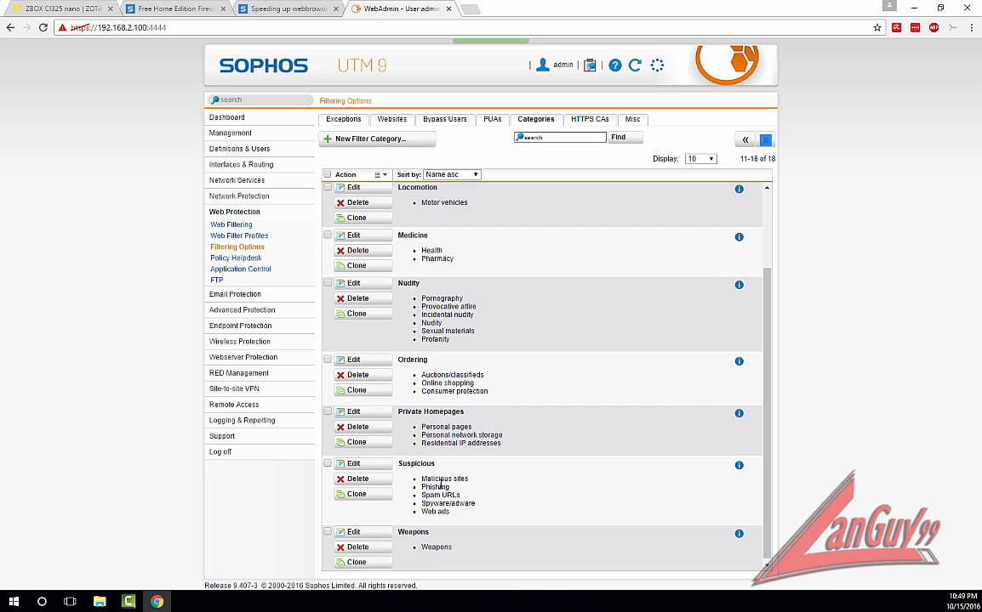
pyautogui.click(361, 465)
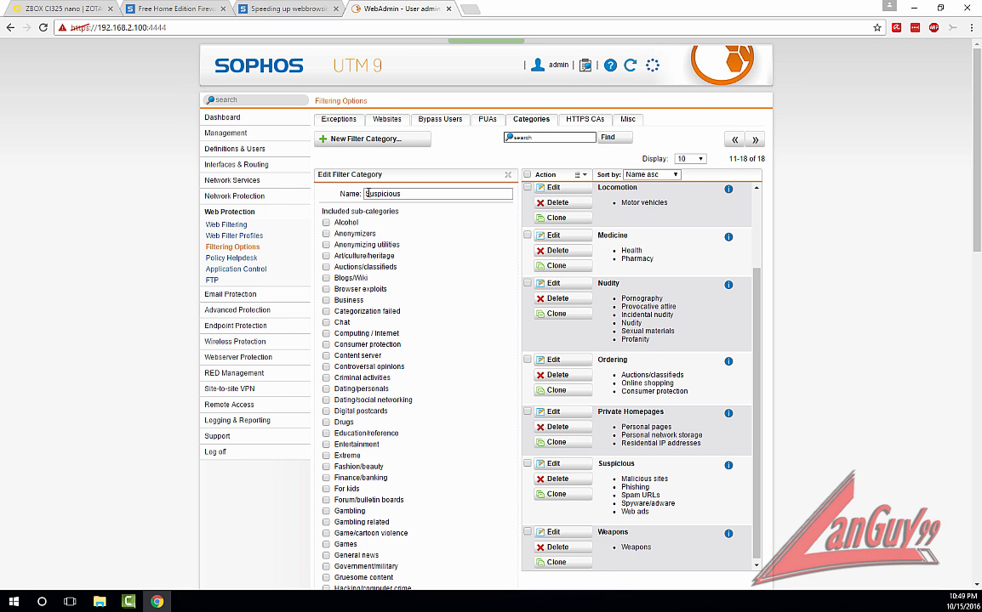
pyautogui.scroll(-10, 430, 307)
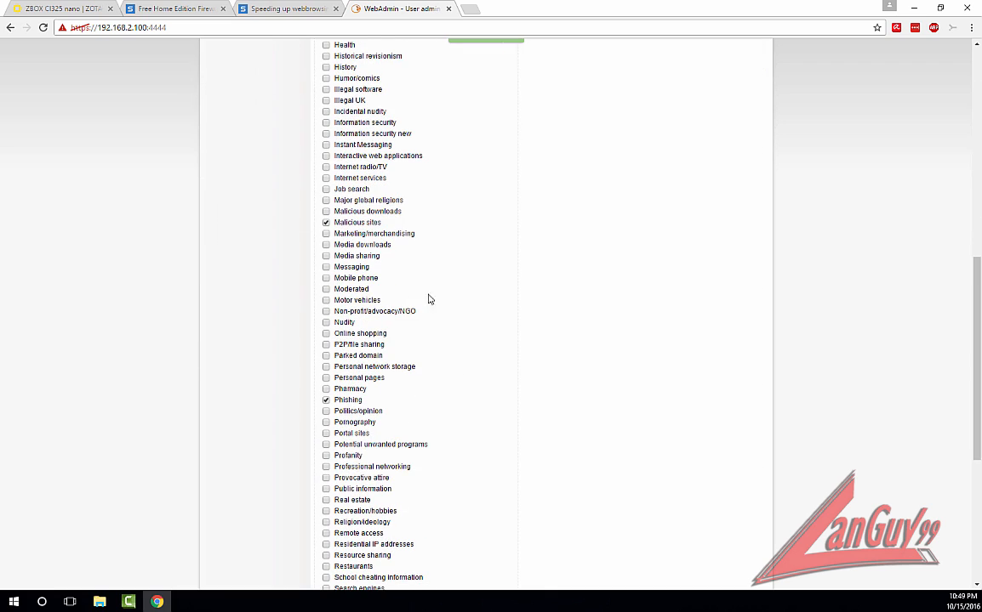
pyautogui.scroll(-4, 382, 408)
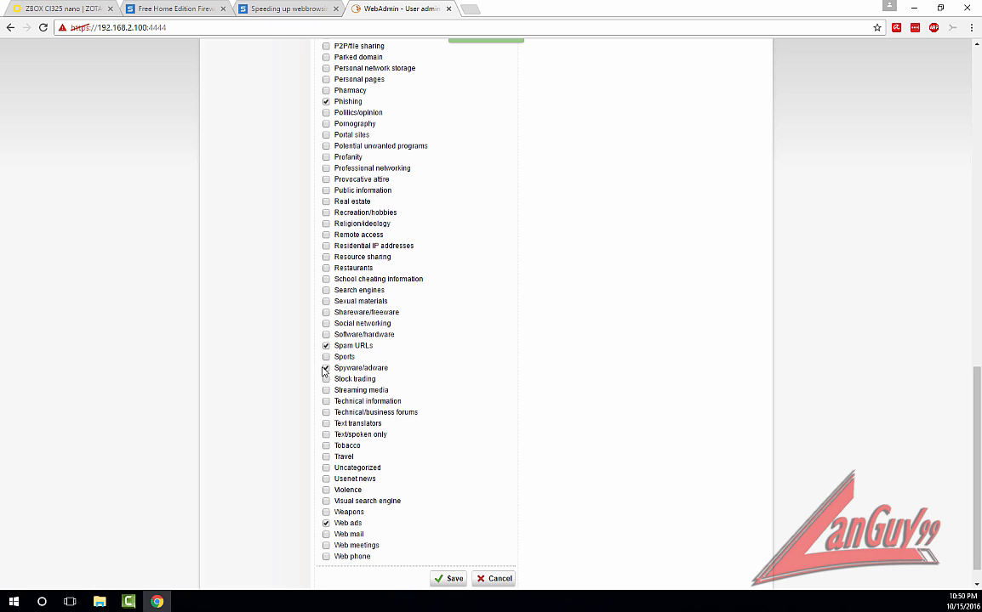
pyautogui.scroll(-1, 431, 468)
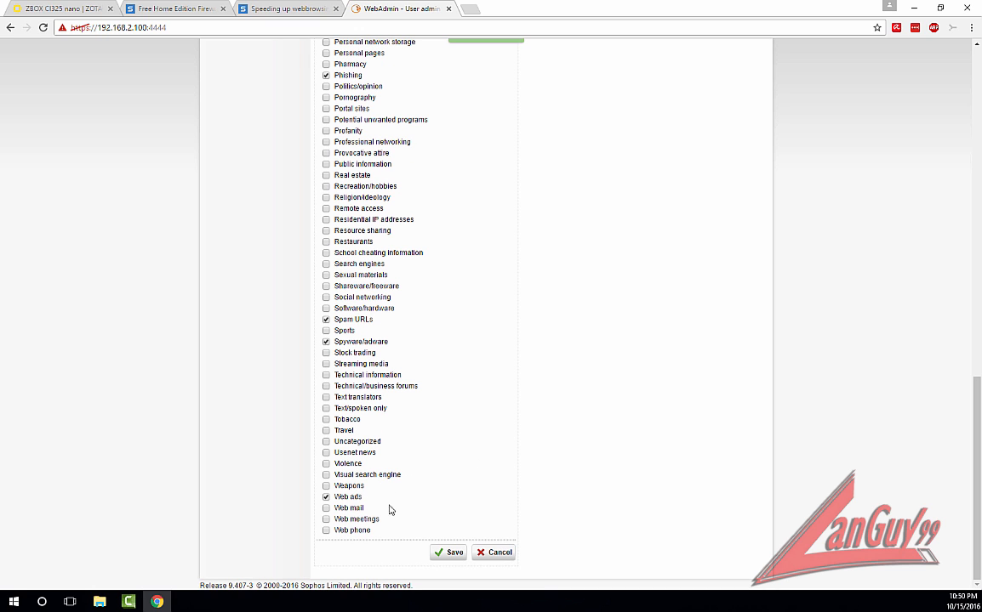
pyautogui.click(499, 552)
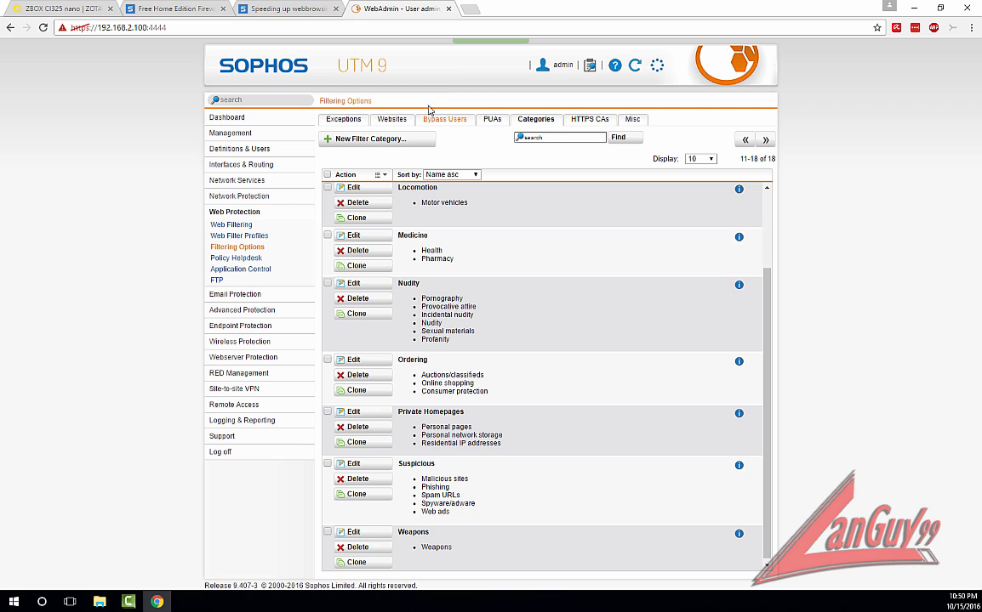
# - Compare the category assigned in the Websites list with the sub-categories of the Suspicious filter category
pyautogui.click(392, 120)
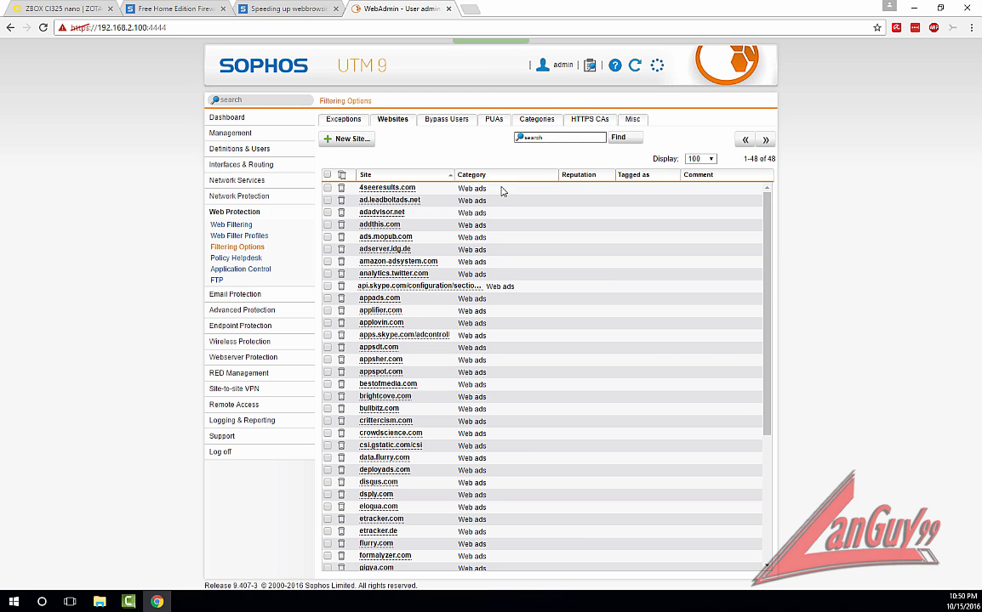
pyautogui.click(536, 119)
pyautogui.scroll(-5, 498, 445)
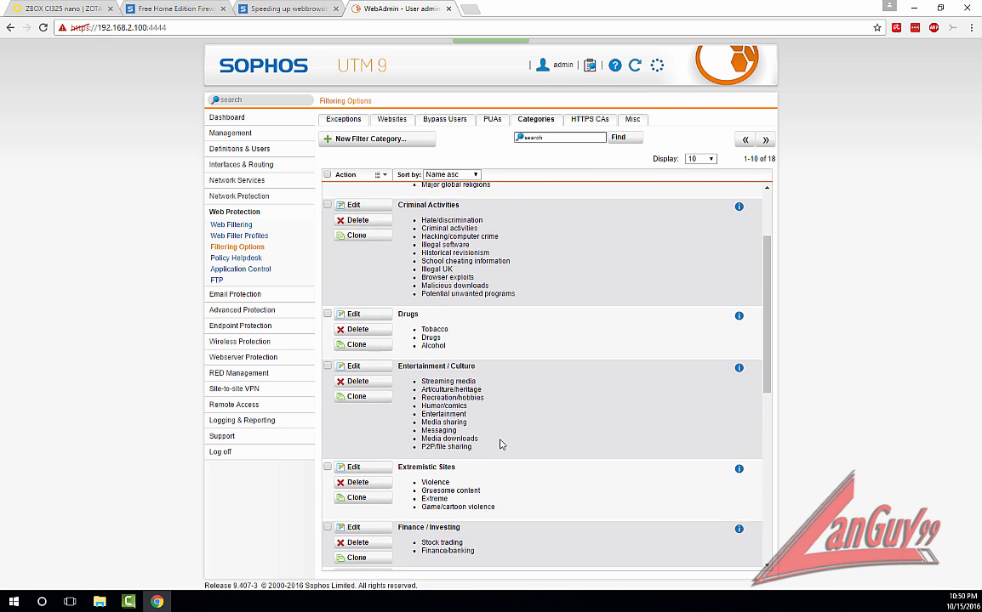
pyautogui.click(763, 142)
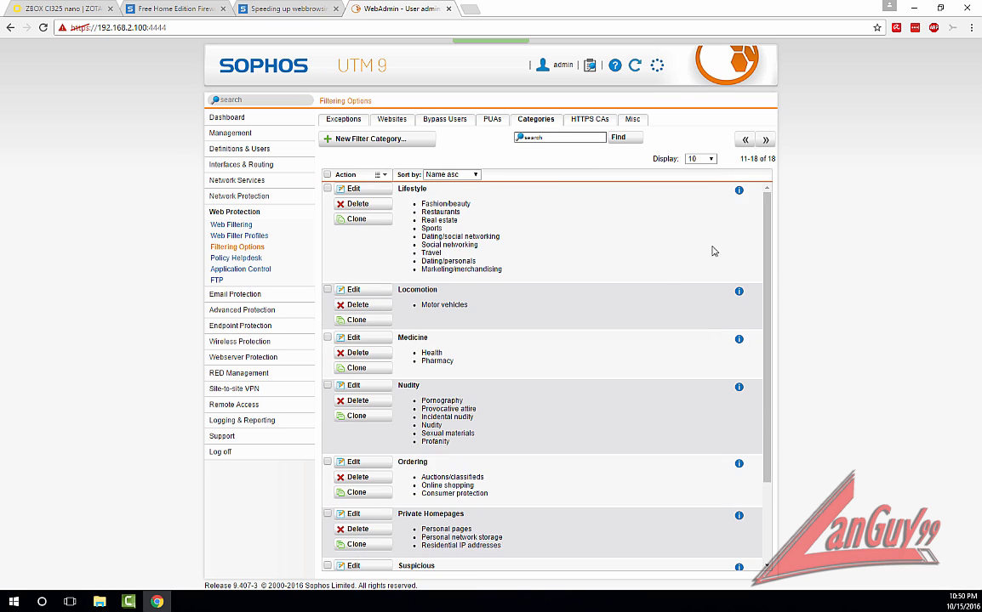
pyautogui.scroll(-5, 506, 390)
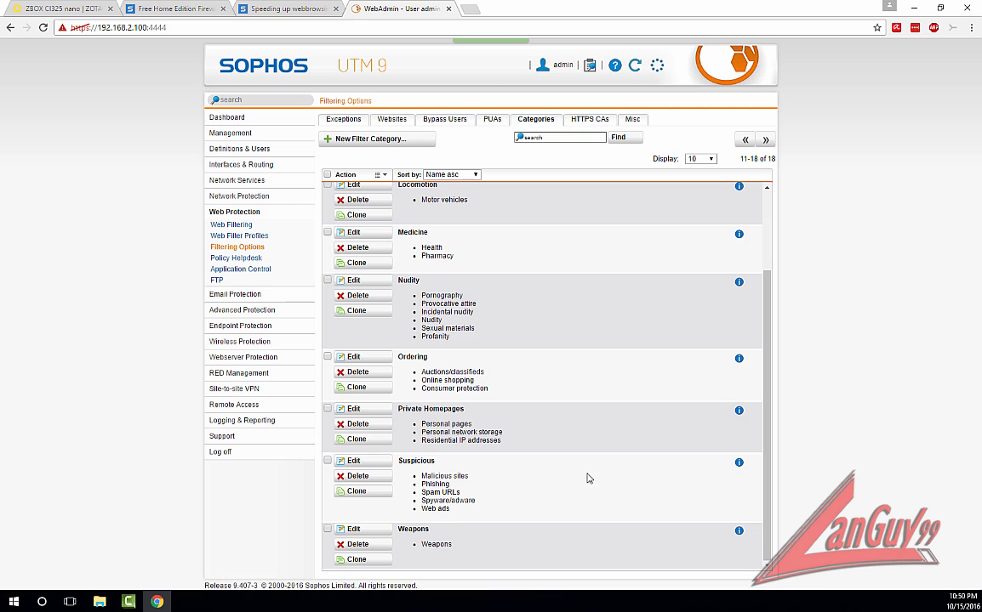
# - View the global Web Filtering settings and the blocked categories in the Web Filter Profiles' filter actions
pyautogui.click(233, 224)
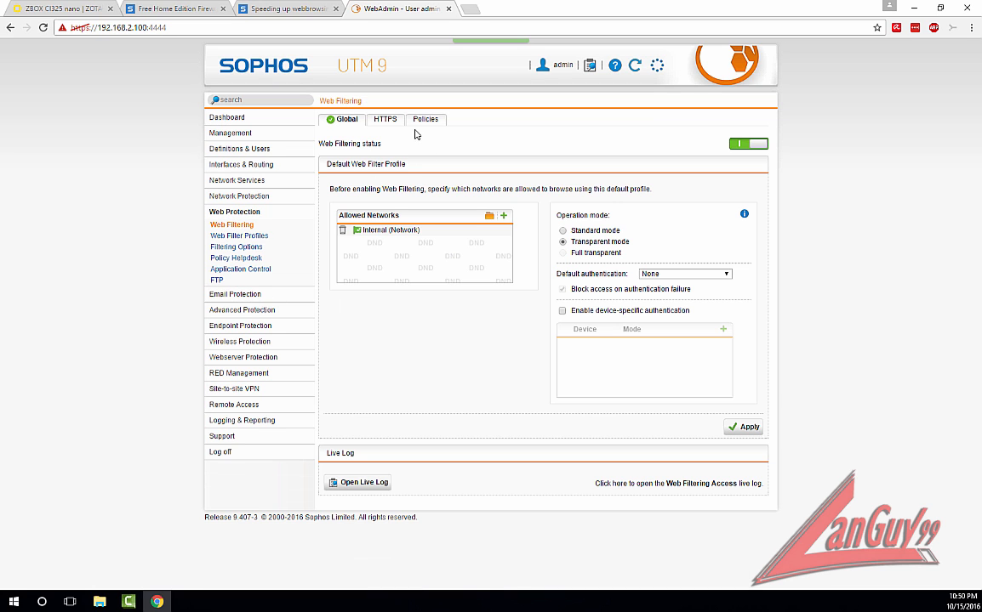
pyautogui.click(234, 235)
pyautogui.click(413, 120)
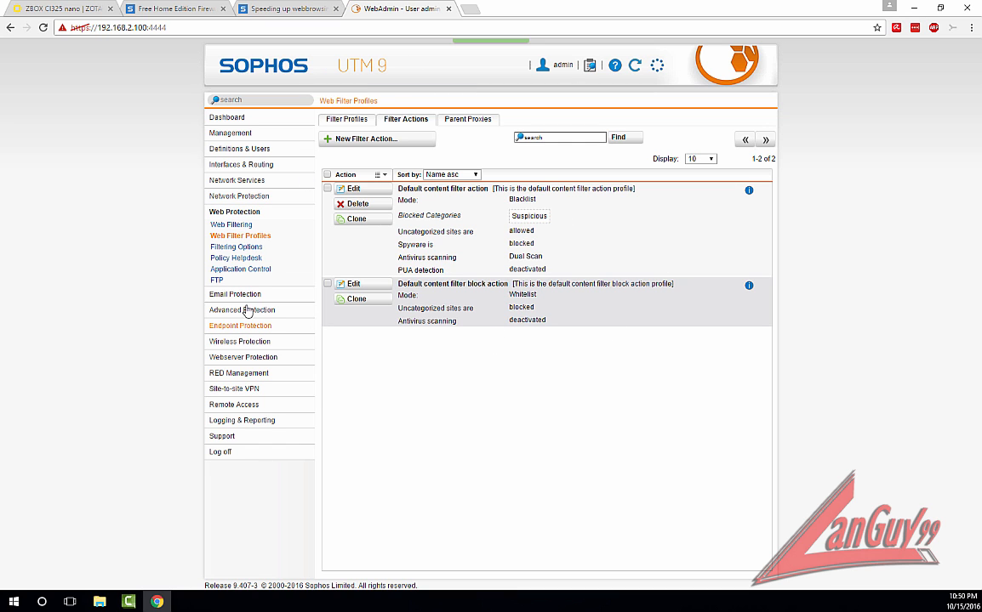
# - Review the remaining Filtering Options: authorized PUAs, users allowed to bypass blocking, HTTPS CAs and Misc settings
pyautogui.click(244, 249)
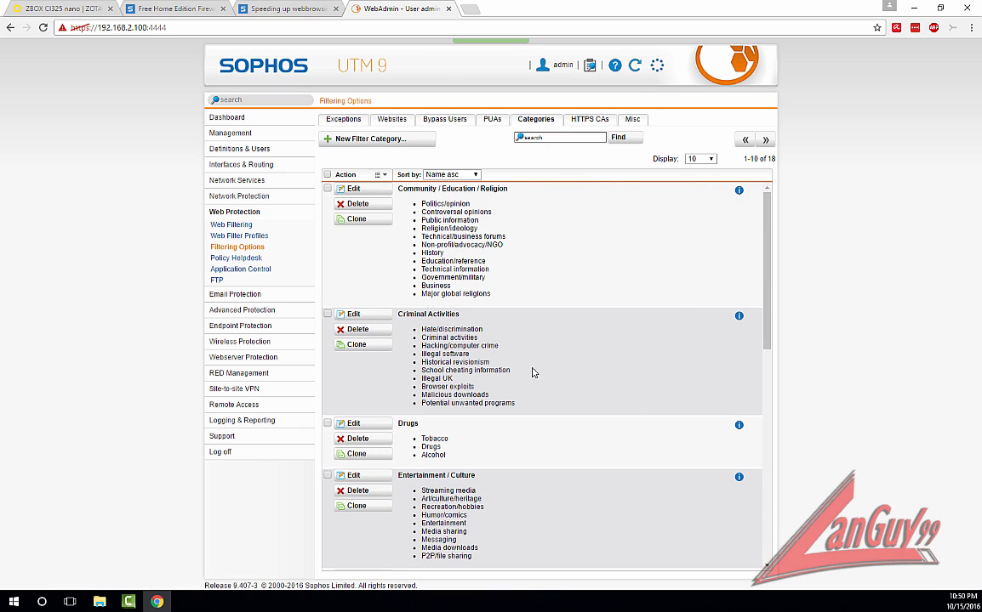
pyautogui.click(491, 120)
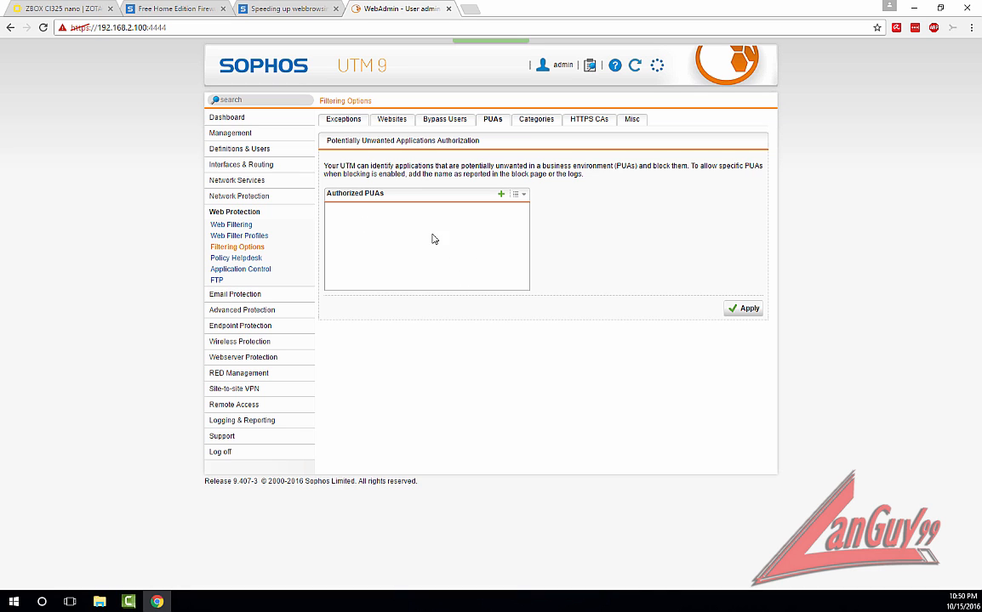
pyautogui.click(450, 121)
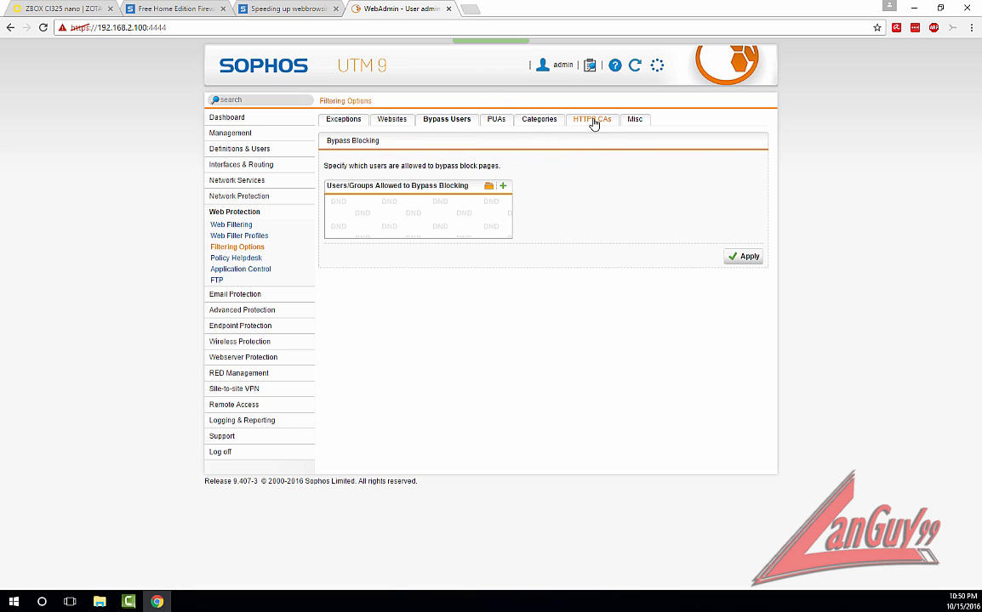
pyautogui.click(549, 121)
pyautogui.click(588, 120)
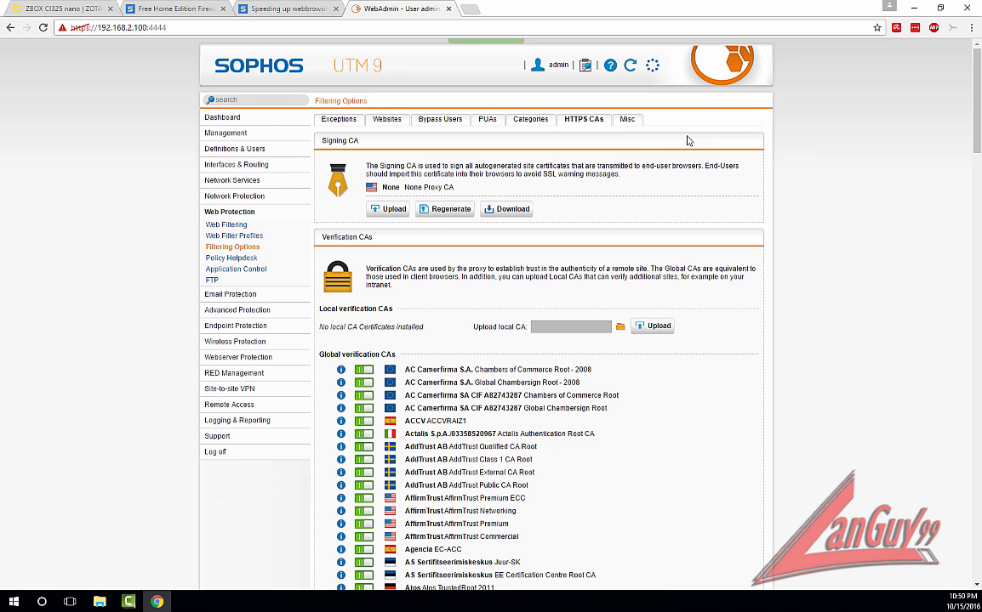
pyautogui.click(630, 120)
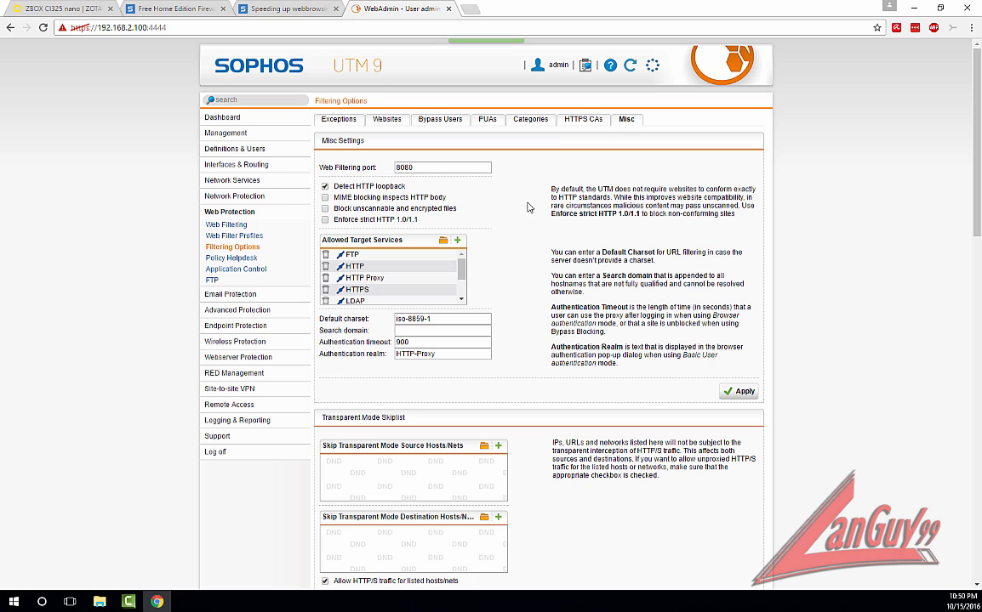
pyautogui.click(588, 121)
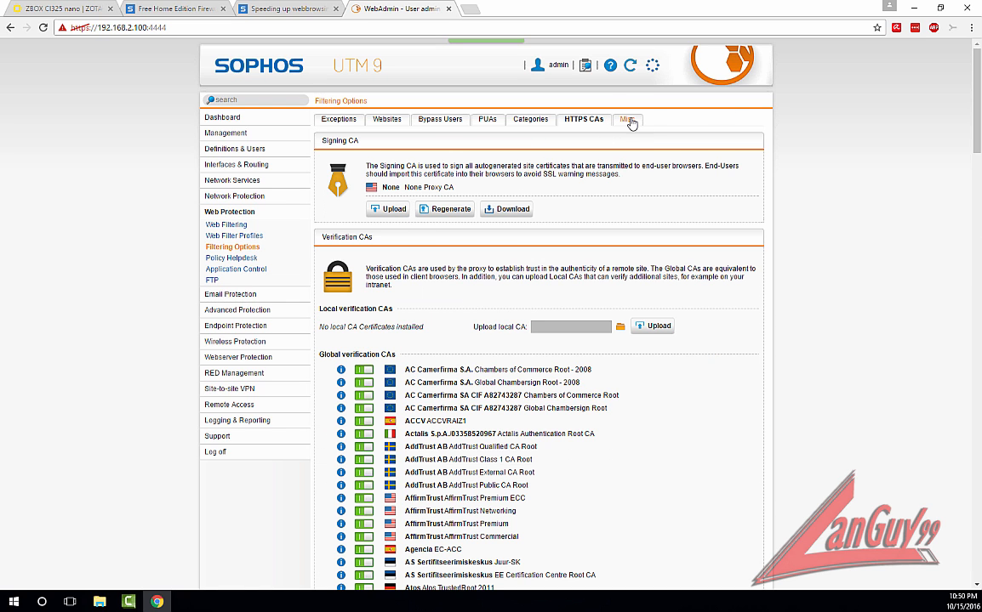
pyautogui.click(628, 121)
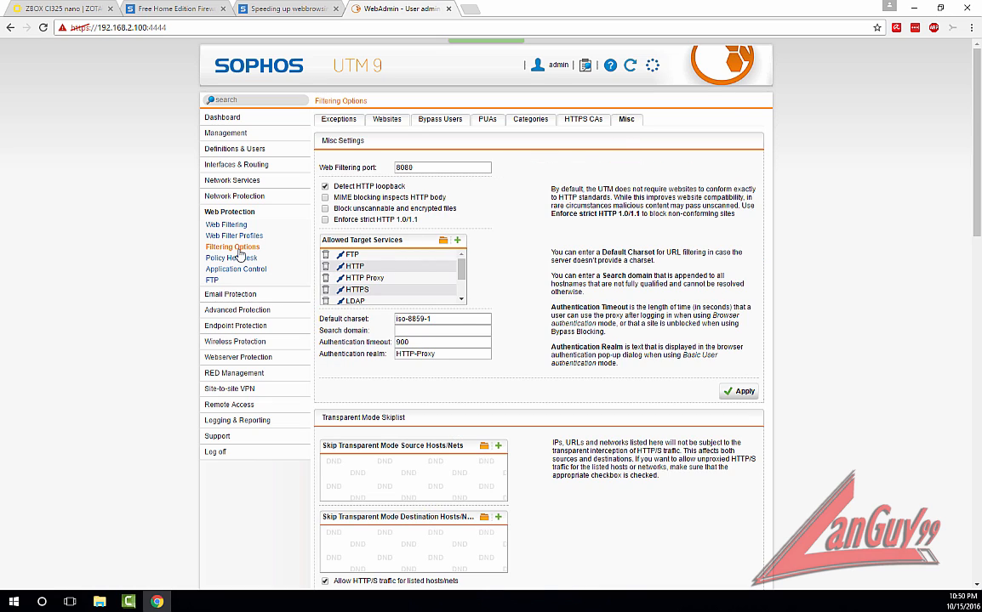
# - View the Application Control section's Network Visibility page, rules list and Advanced settings
pyautogui.scroll(-2, 277, 267)
pyautogui.scroll(2, 268, 255)
pyautogui.click(247, 269)
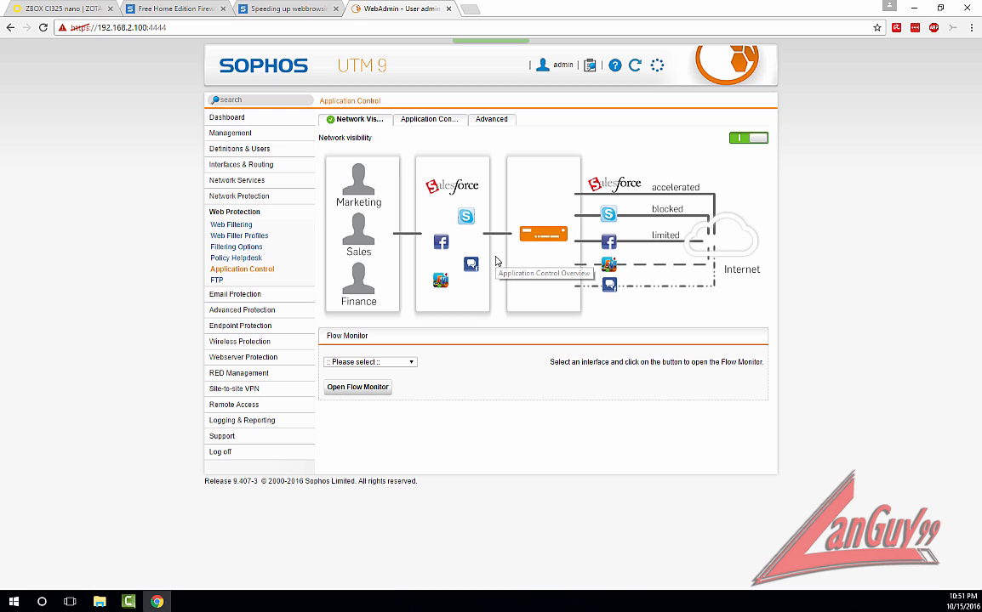
pyautogui.click(442, 121)
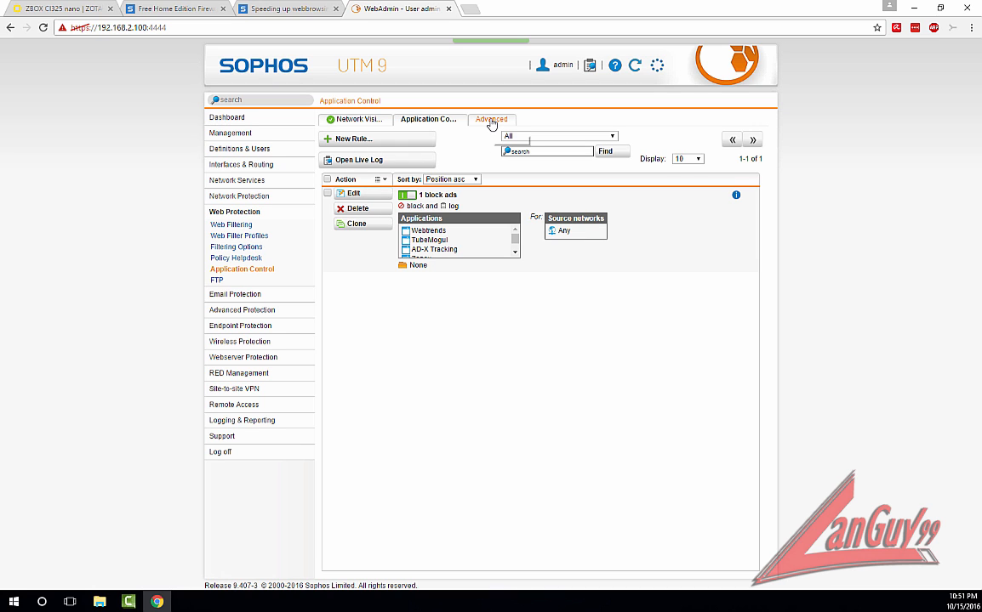
pyautogui.click(491, 120)
pyautogui.click(428, 120)
# - Open the block ads application control rule for editing, examine its controlled applications, and close it without saving
pyautogui.click(347, 194)
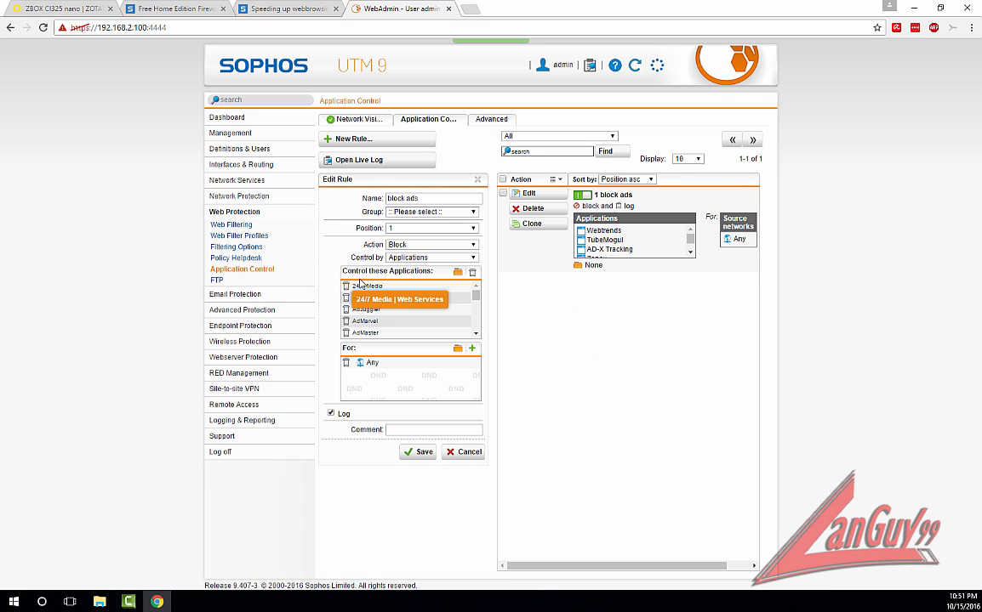
pyautogui.scroll(-3, 400, 308)
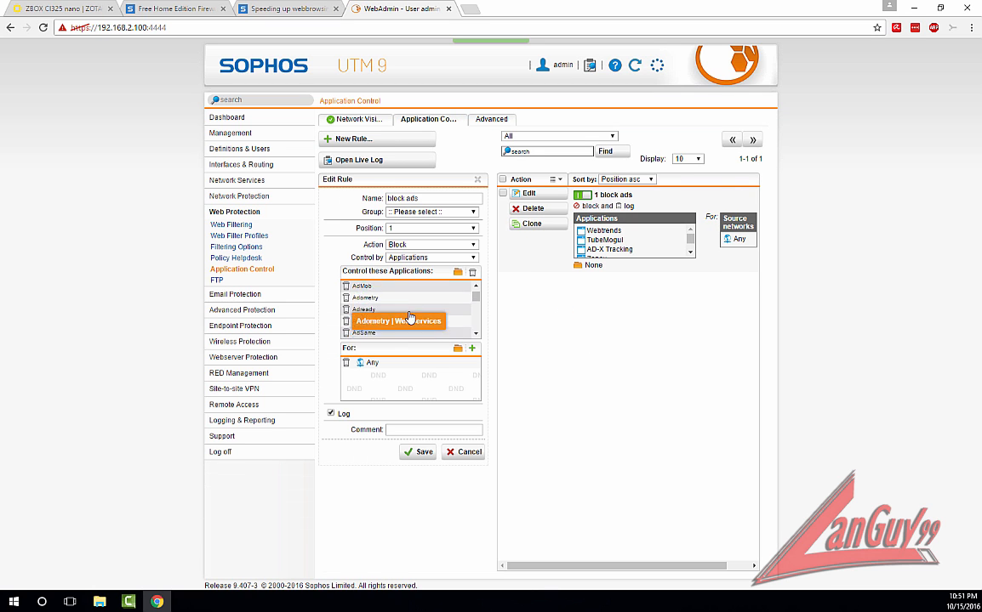
pyautogui.scroll(-6, 407, 313)
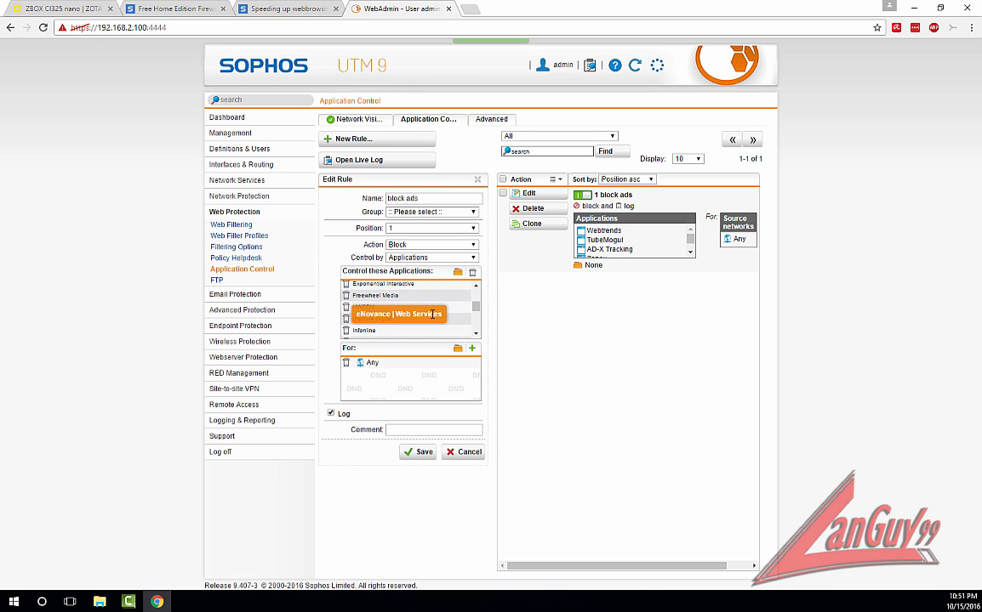
pyautogui.scroll(-5, 408, 311)
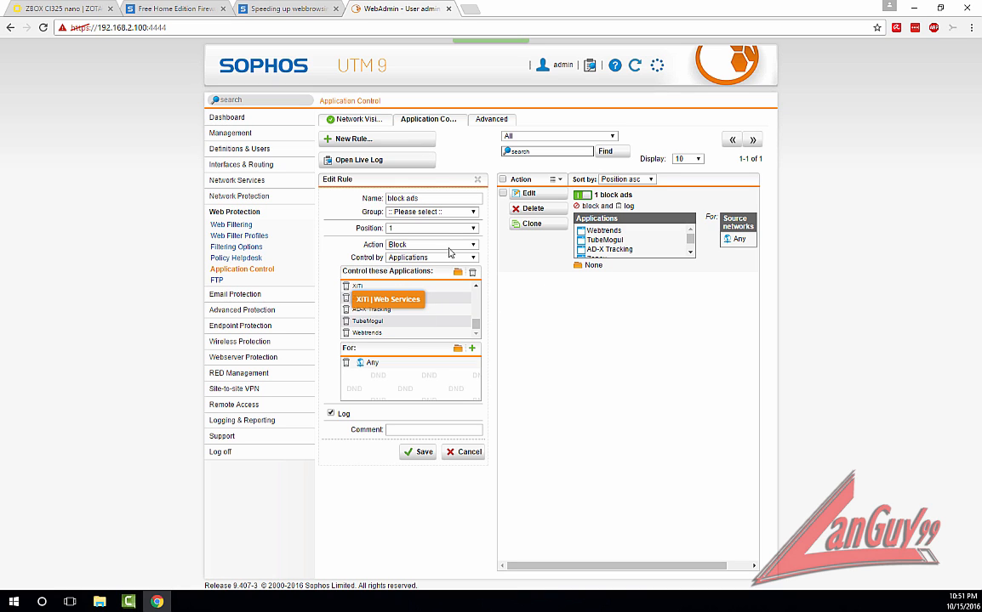
pyautogui.click(481, 182)
# - Review the Sophos community thread on blocking advertisers and trackers, highlighting its second section about building an application control block rule
pyautogui.click(280, 10)
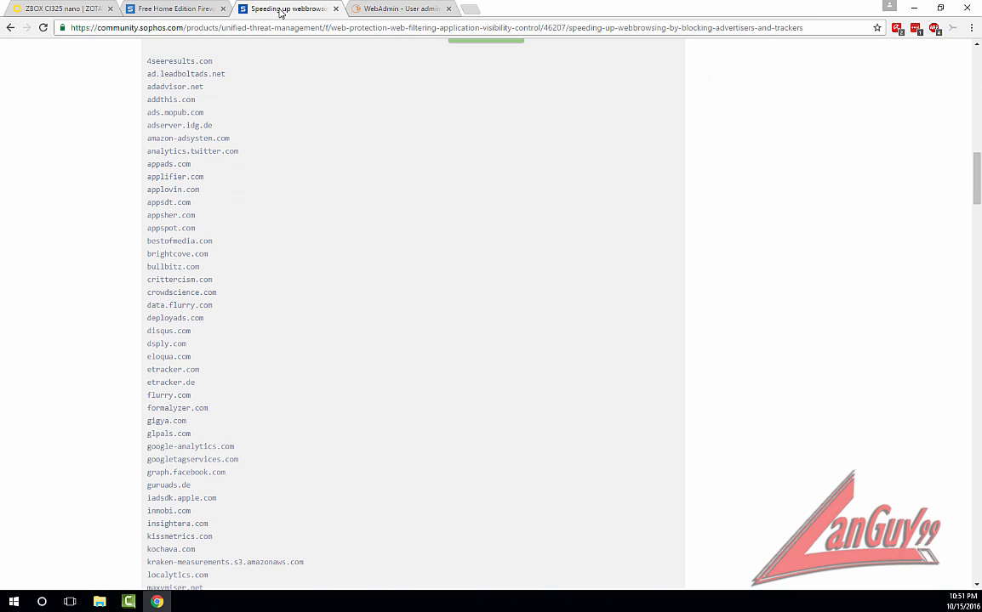
pyautogui.scroll(-6, 261, 360)
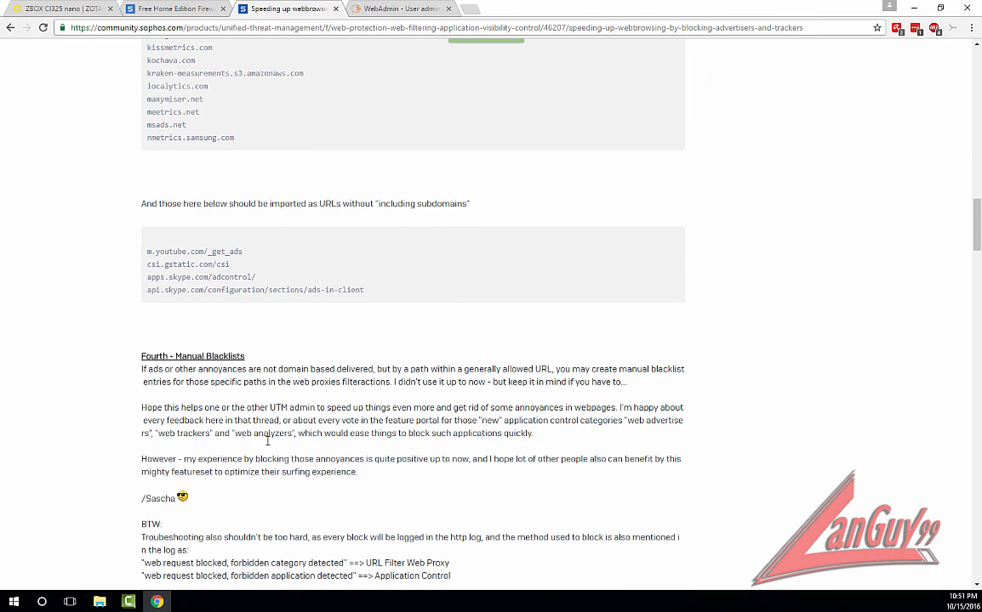
pyautogui.scroll(-3, 267, 440)
pyautogui.scroll(5, 300, 346)
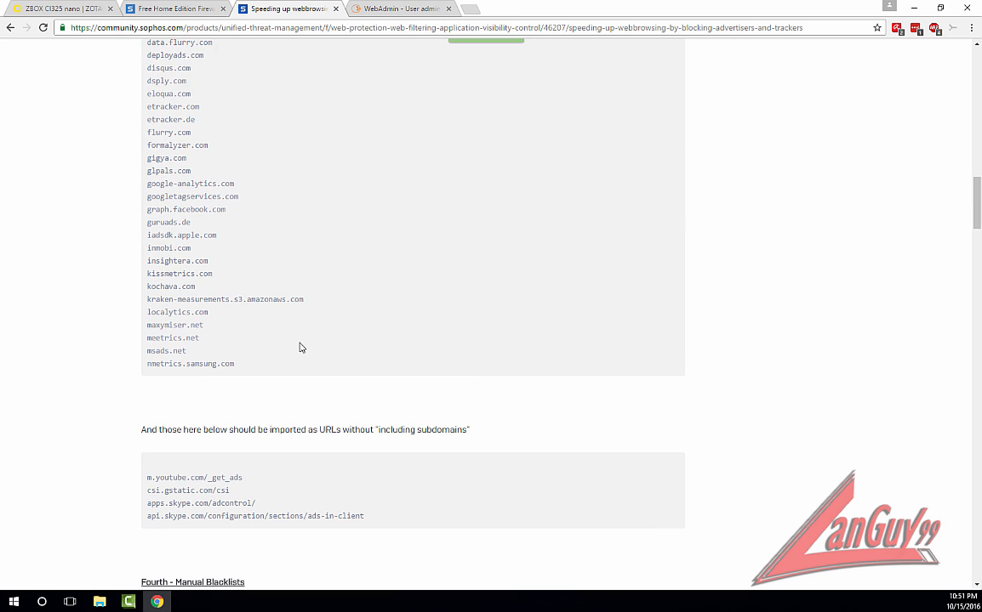
pyautogui.scroll(8, 355, 338)
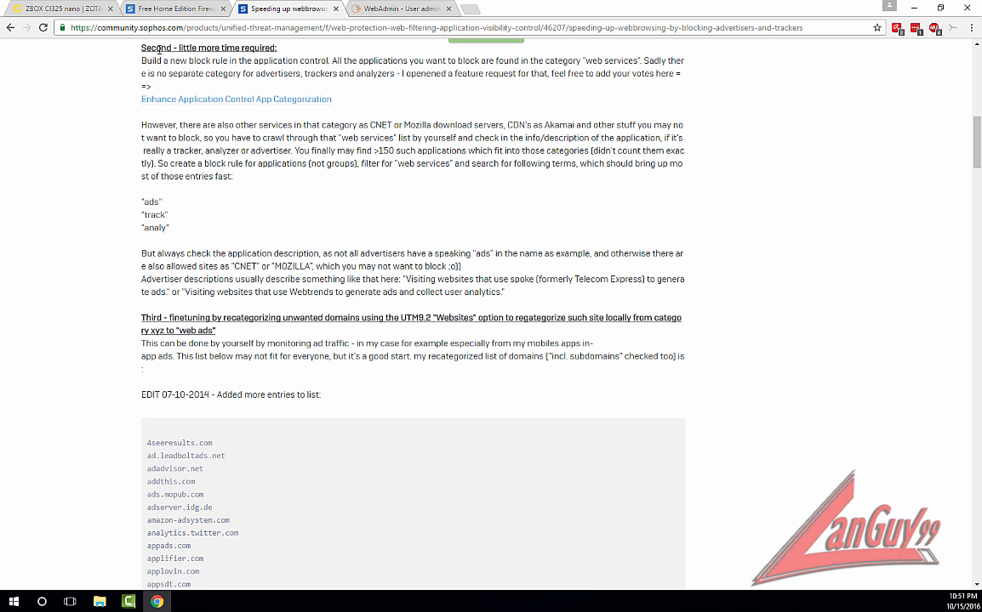
pyautogui.moveTo(142, 52); pyautogui.dragTo(288, 301)
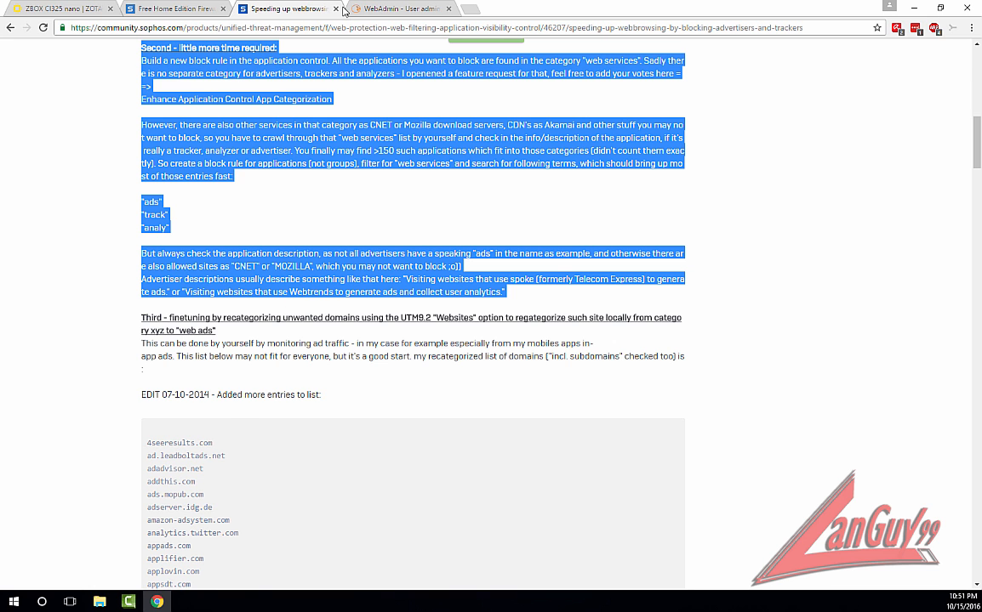
pyautogui.click(384, 10)
pyautogui.click(285, 10)
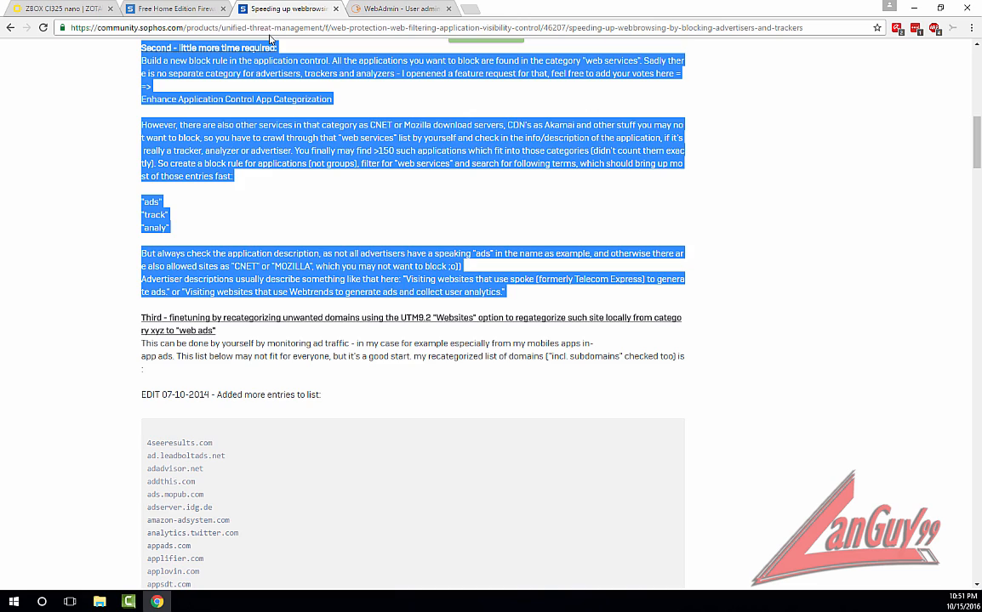
pyautogui.click(311, 245)
pyautogui.scroll(1, 363, 219)
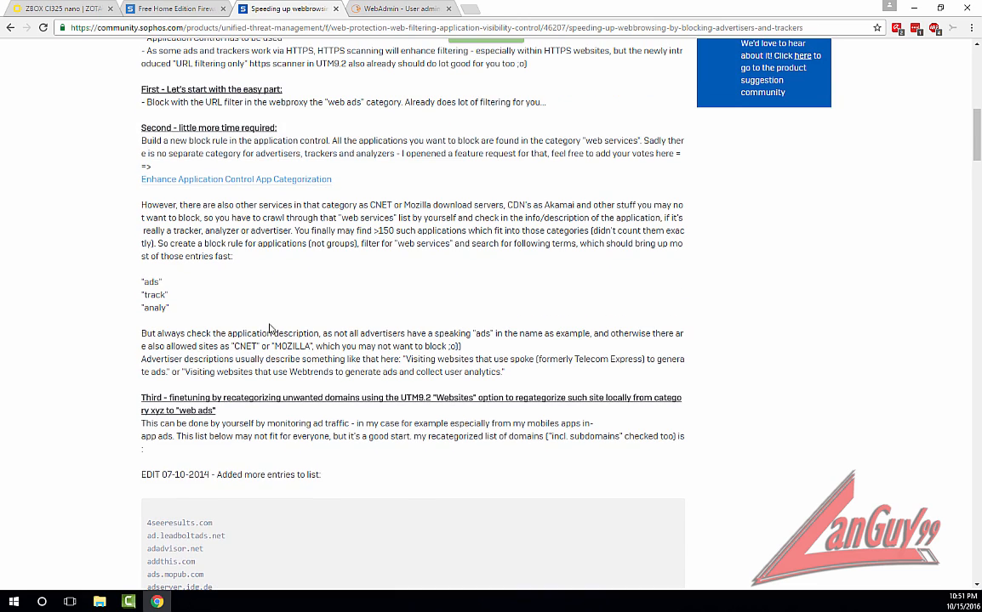
pyautogui.scroll(1, 341, 223)
# - Return to WebAdmin and look through the applications listed in the block ads rule
pyautogui.click(382, 9)
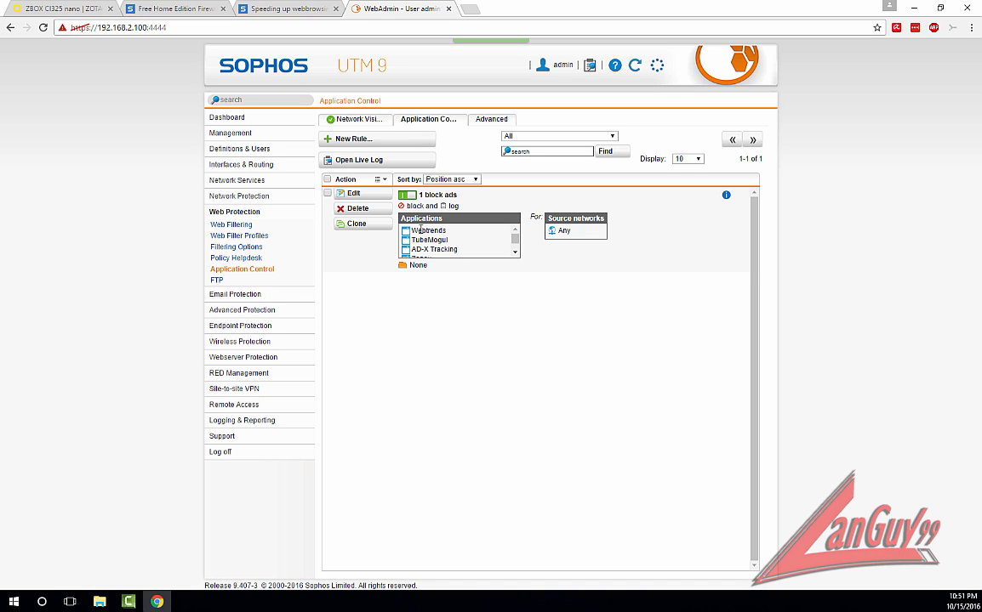
pyautogui.click(515, 254)
pyautogui.click(515, 254)
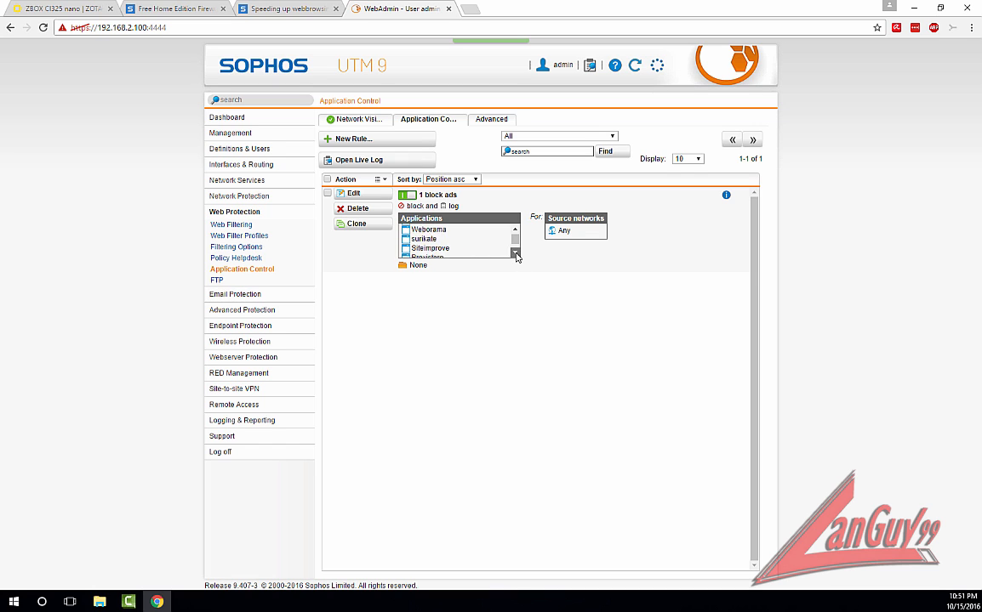
pyautogui.click(515, 254)
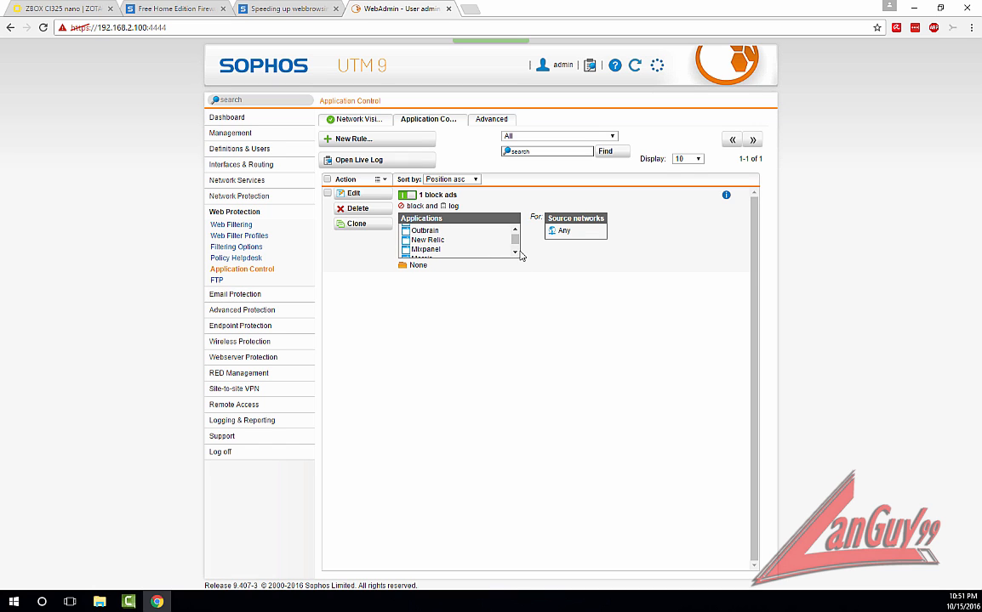
pyautogui.click(515, 252)
pyautogui.click(515, 253)
pyautogui.click(515, 253)
pyautogui.click(516, 253)
pyautogui.moveTo(517, 240); pyautogui.dragTo(515, 224)
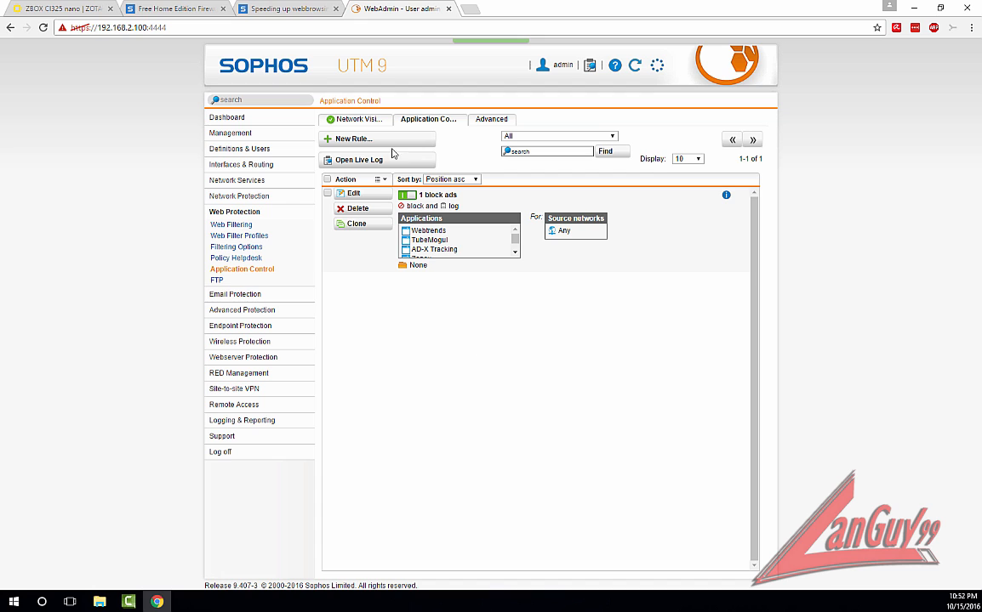
# - Revisit Network Visibility and the application control rules, and open today's Web Protection statistics
pyautogui.click(368, 120)
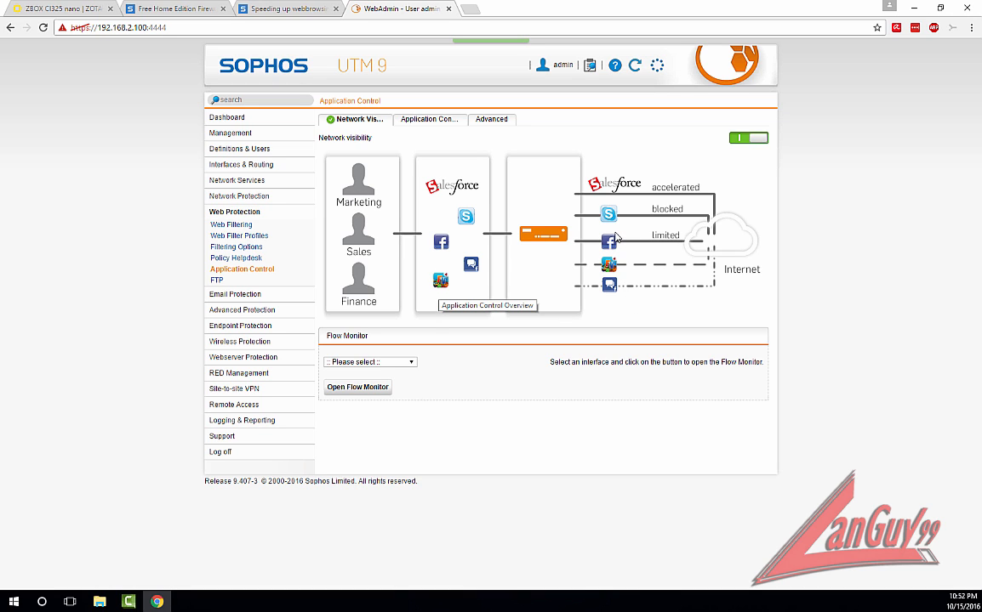
pyautogui.click(437, 120)
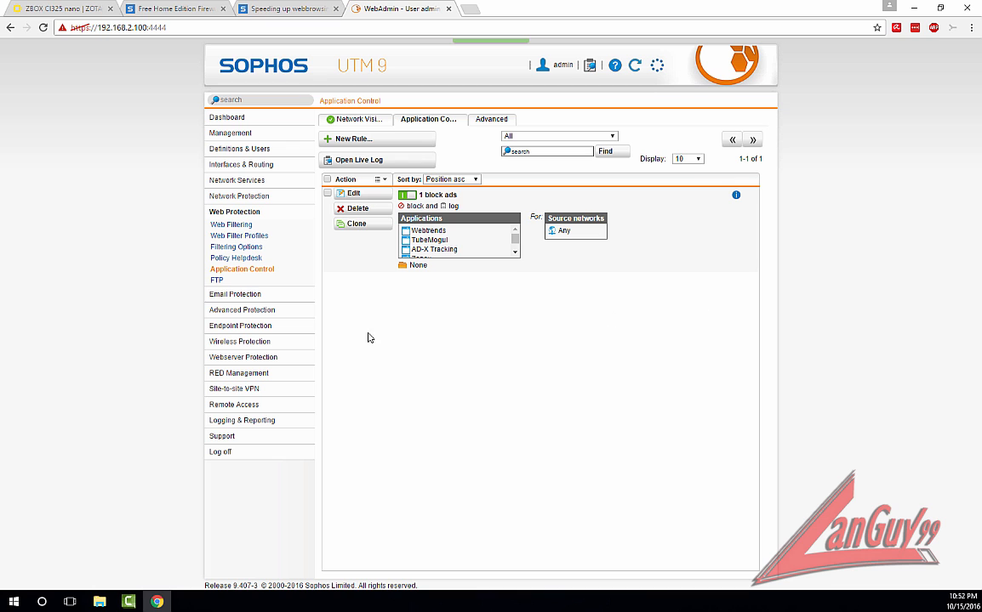
pyautogui.click(236, 201)
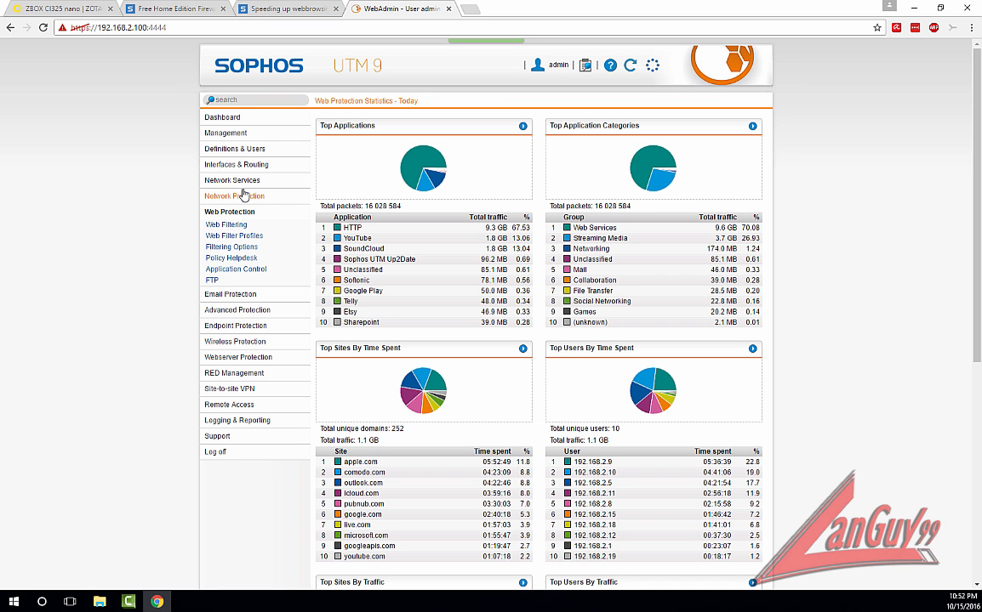
# - View the Email and Advanced Protection statistics, the Sophos Sandstorm overview and the Advanced Threat Protection settings
pyautogui.click(233, 295)
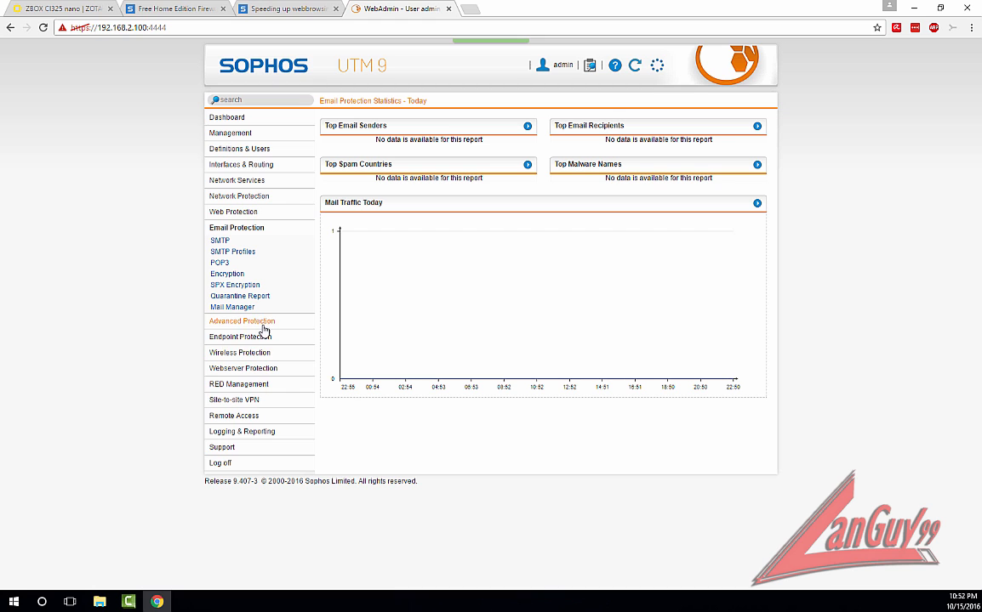
pyautogui.click(264, 323)
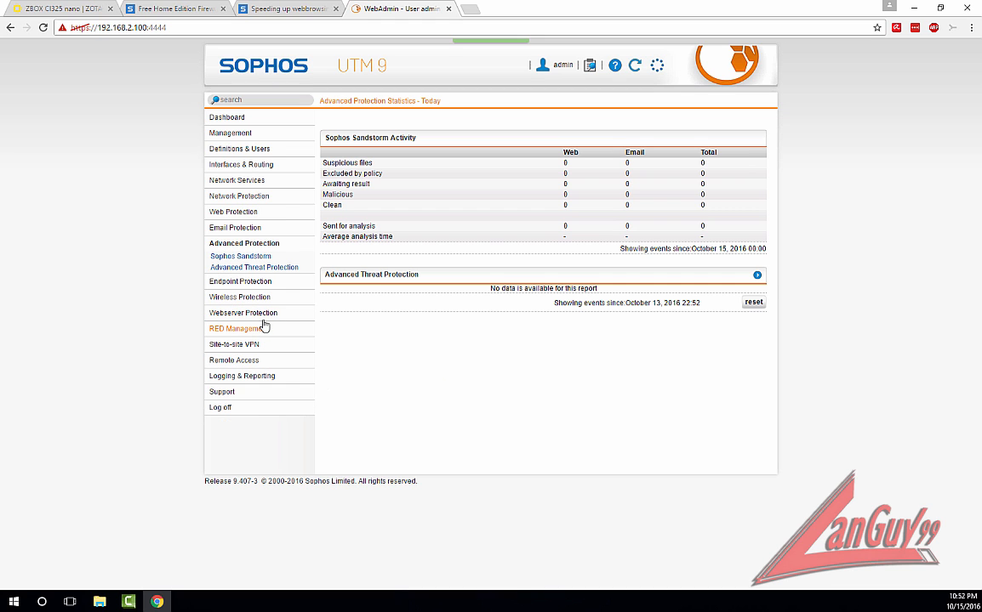
pyautogui.click(245, 257)
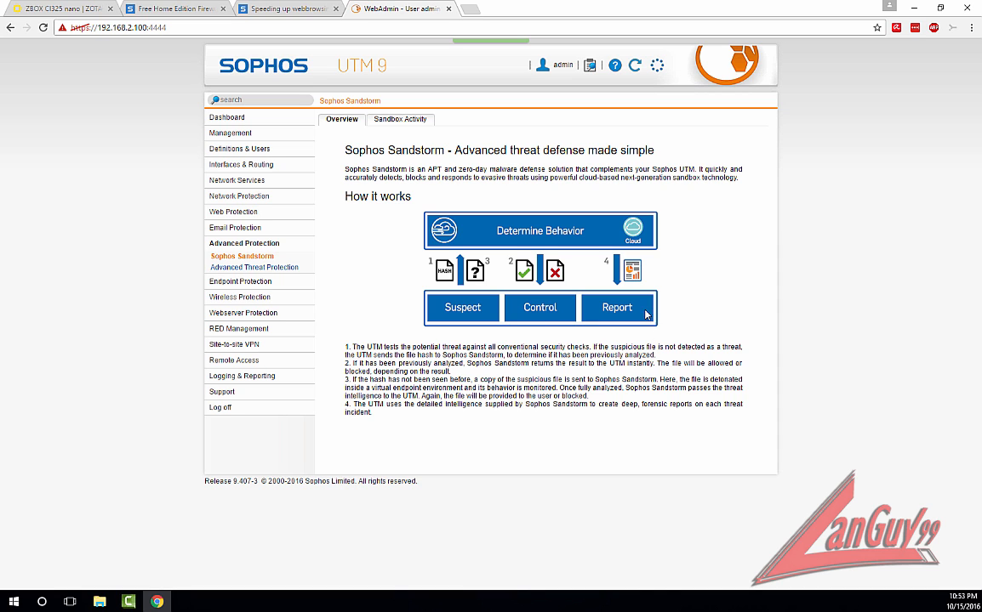
pyautogui.click(265, 267)
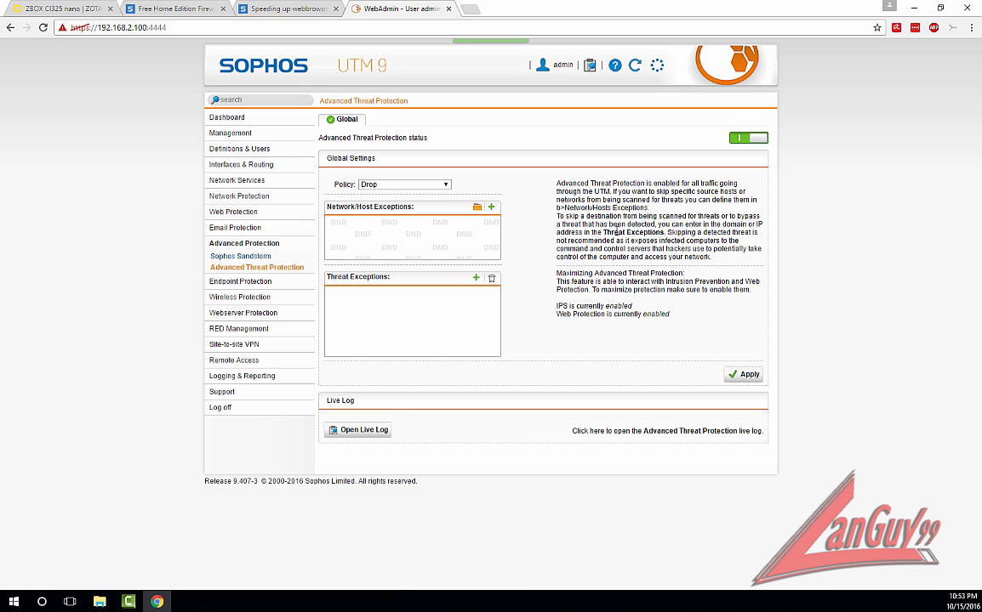
# - View the Endpoint Protection overview and its Antivirus, Device Control and Web Control pages
pyautogui.click(266, 281)
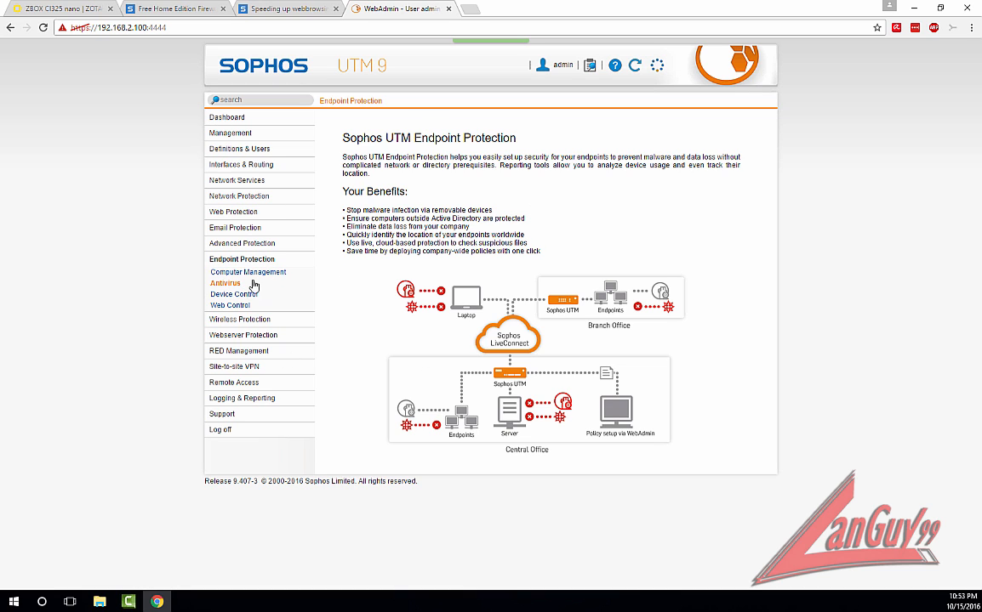
pyautogui.click(225, 284)
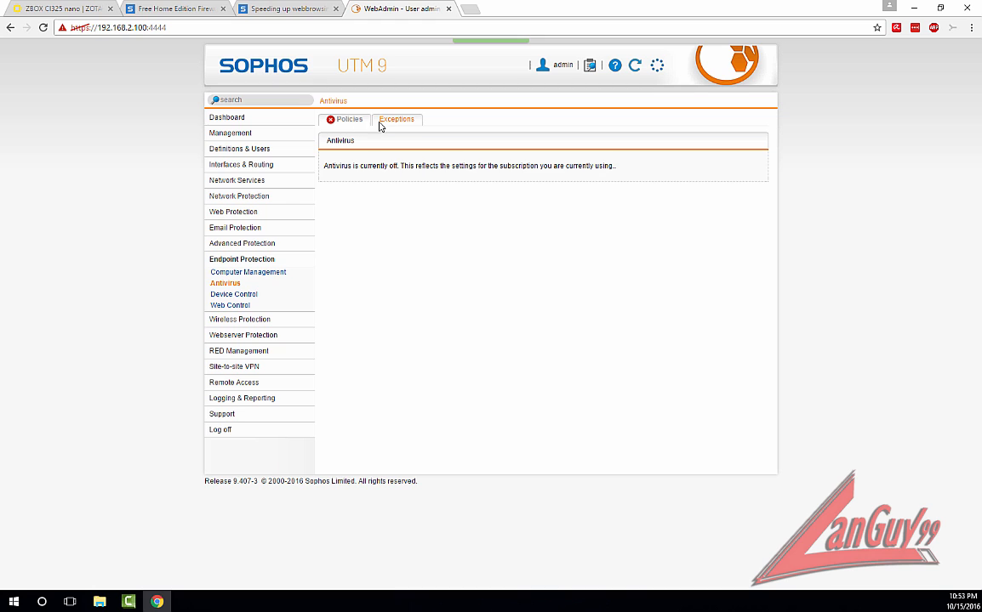
pyautogui.click(253, 294)
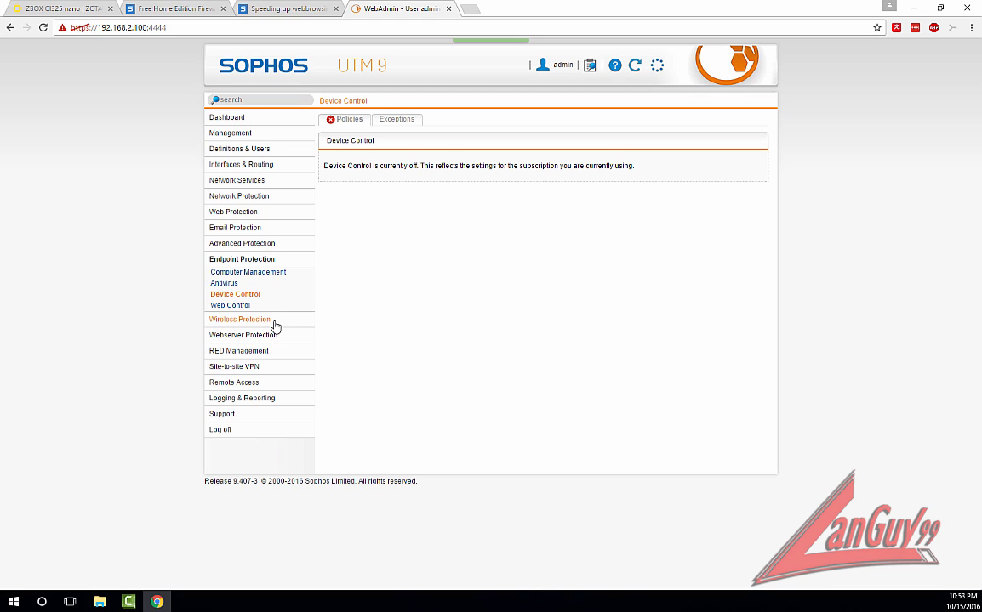
pyautogui.click(259, 305)
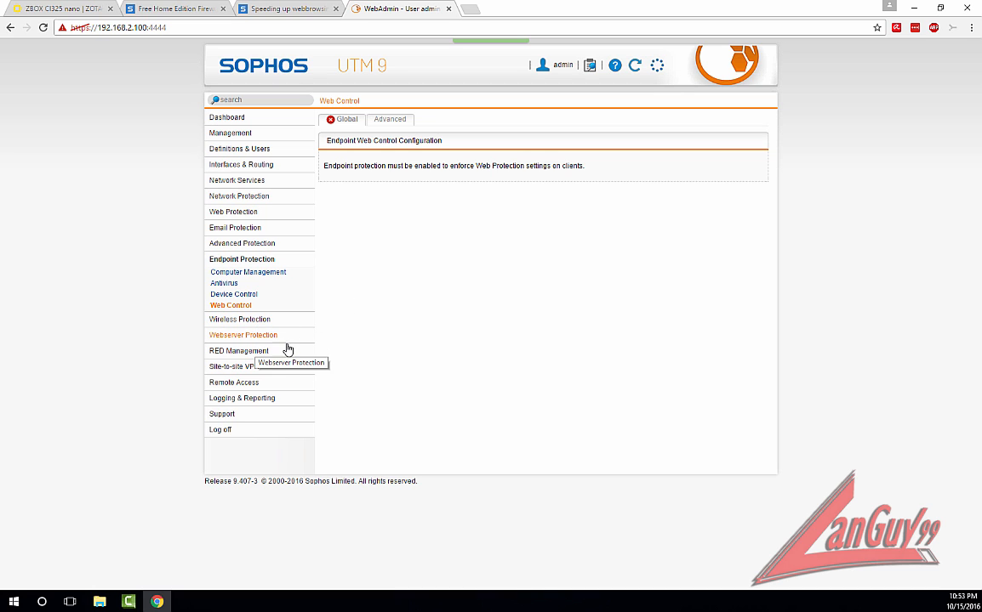
# - View the RED Management overview, the Site-to-site VPN tunnel status and the Remote Access options
pyautogui.click(243, 349)
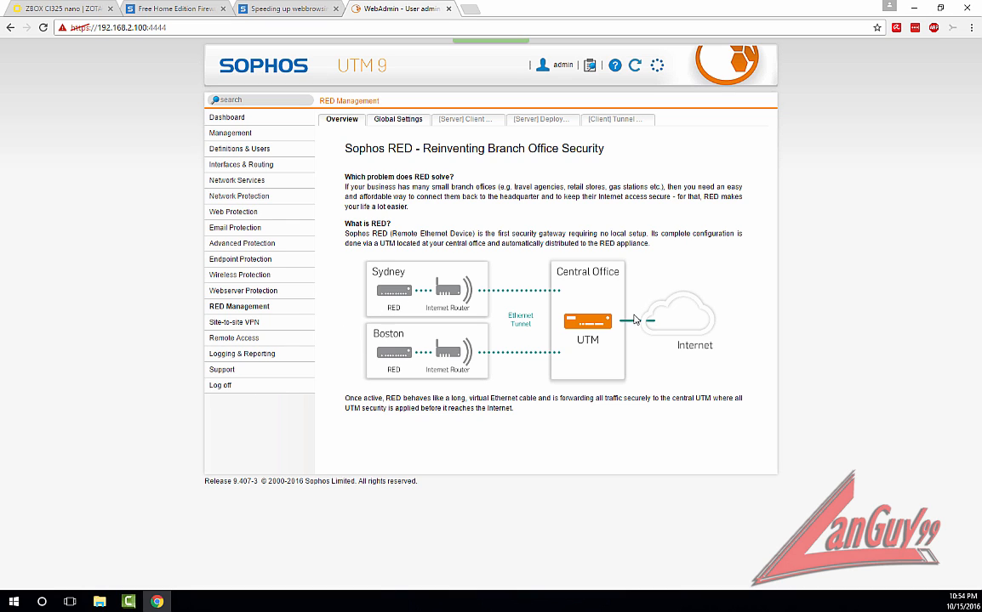
pyautogui.click(246, 325)
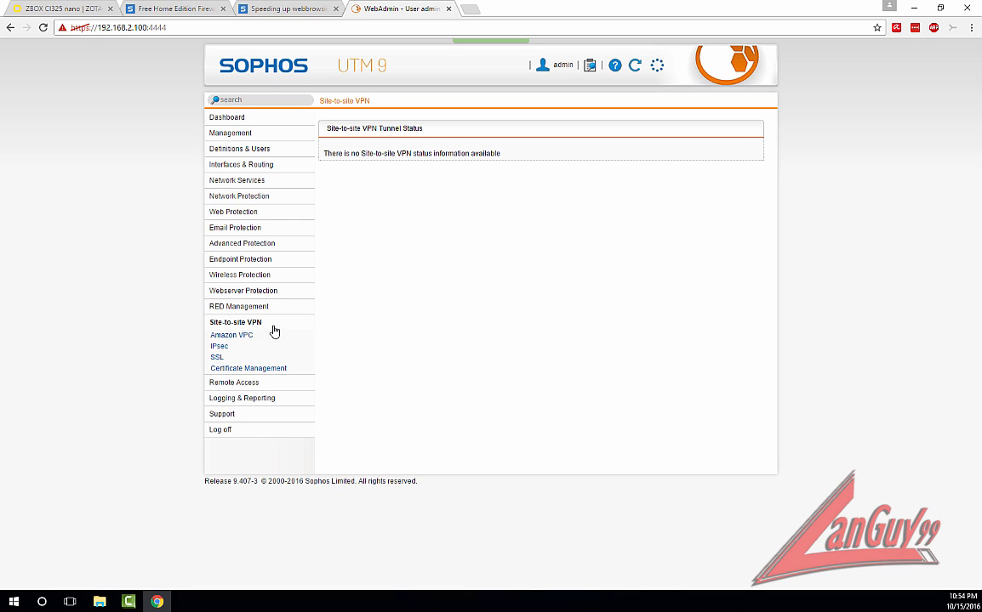
pyautogui.click(235, 383)
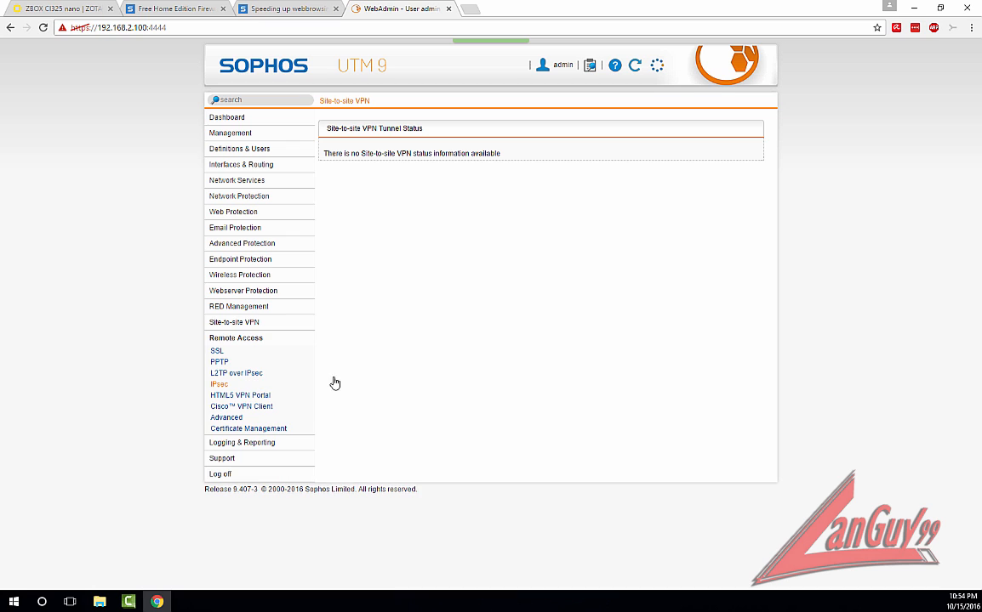
# - View the log partition status and look through today's log files down to the Web Filtering entry
pyautogui.click(262, 446)
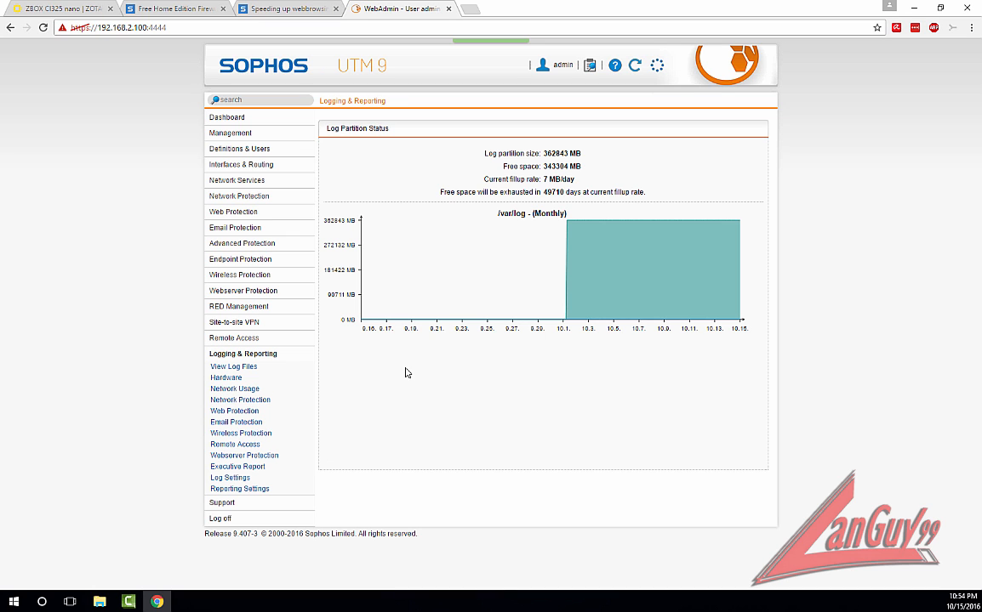
pyautogui.click(248, 369)
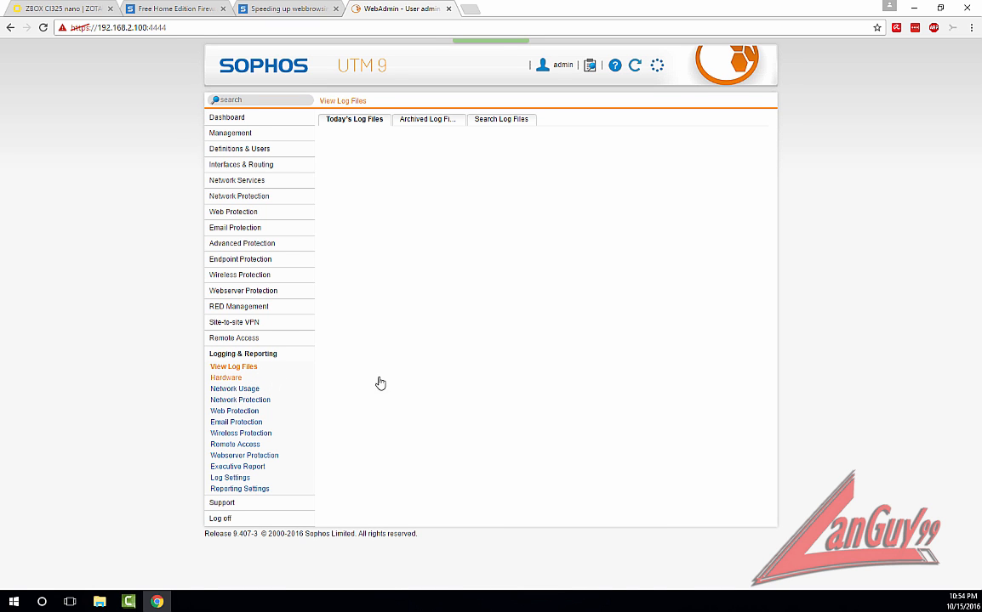
pyautogui.scroll(-6, 486, 395)
pyautogui.scroll(-2, 487, 394)
pyautogui.scroll(5, 239, 342)
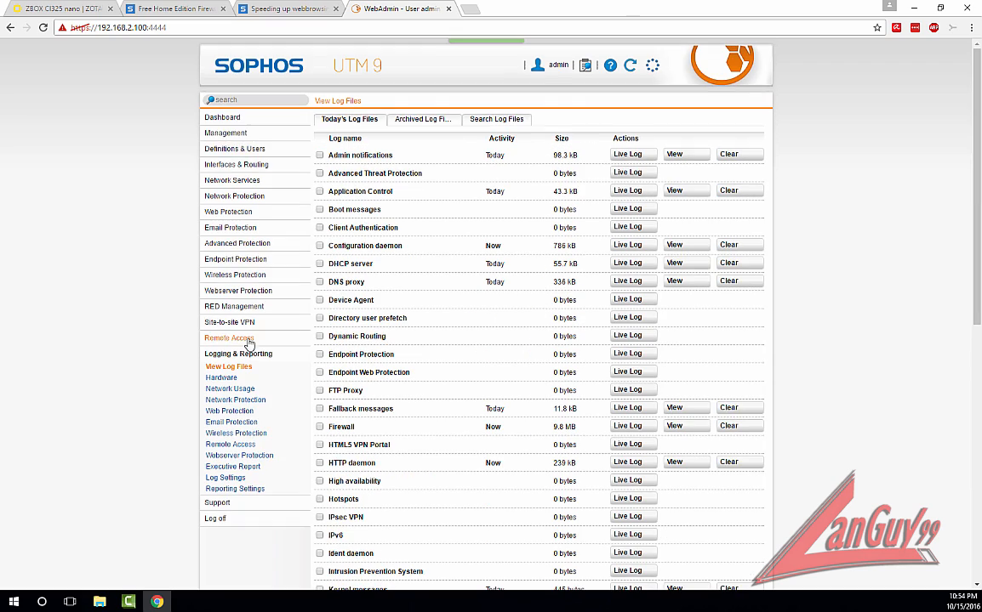
pyautogui.scroll(-6, 532, 433)
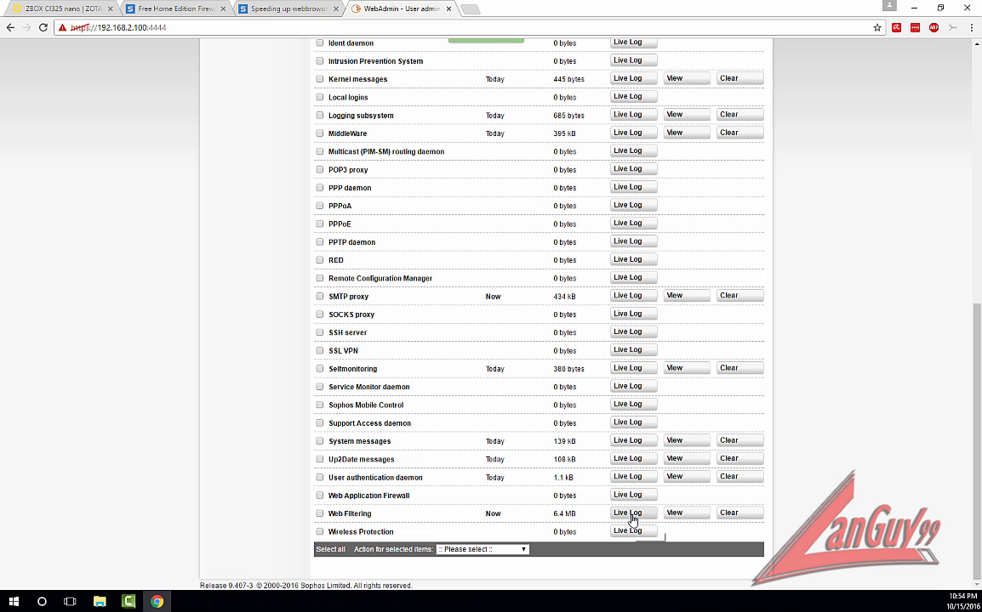
# - View the Web Filtering global settings, then the Exceptions, Websites and Categories pages of the Filtering Options
pyautogui.scroll(6, 255, 400)
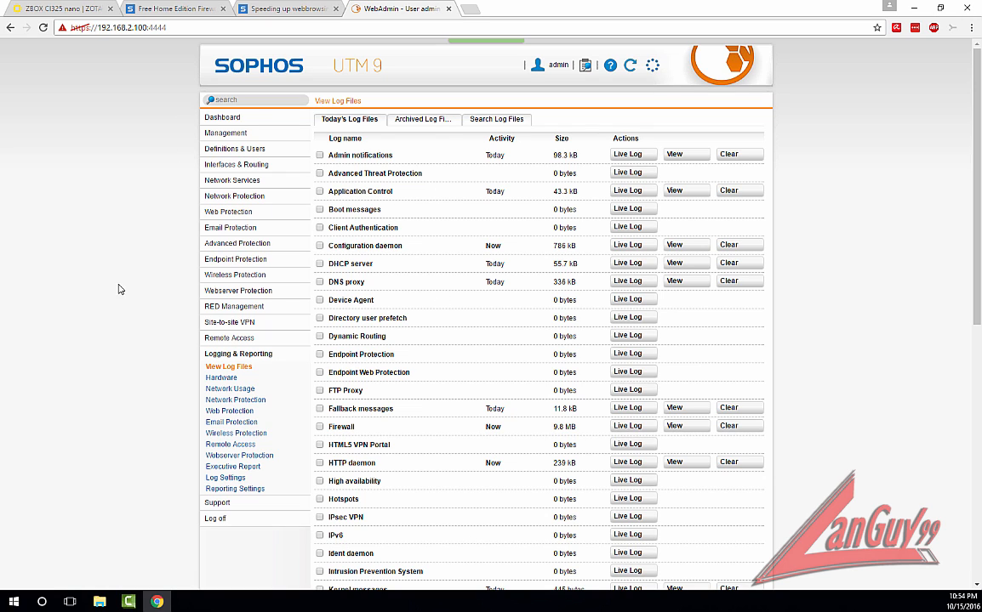
pyautogui.click(228, 214)
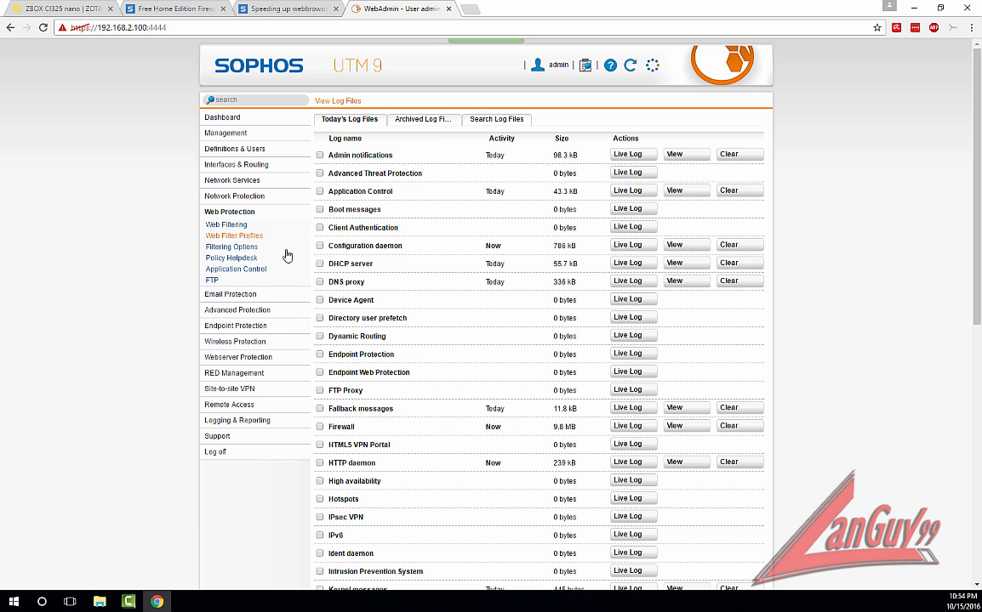
pyautogui.click(219, 222)
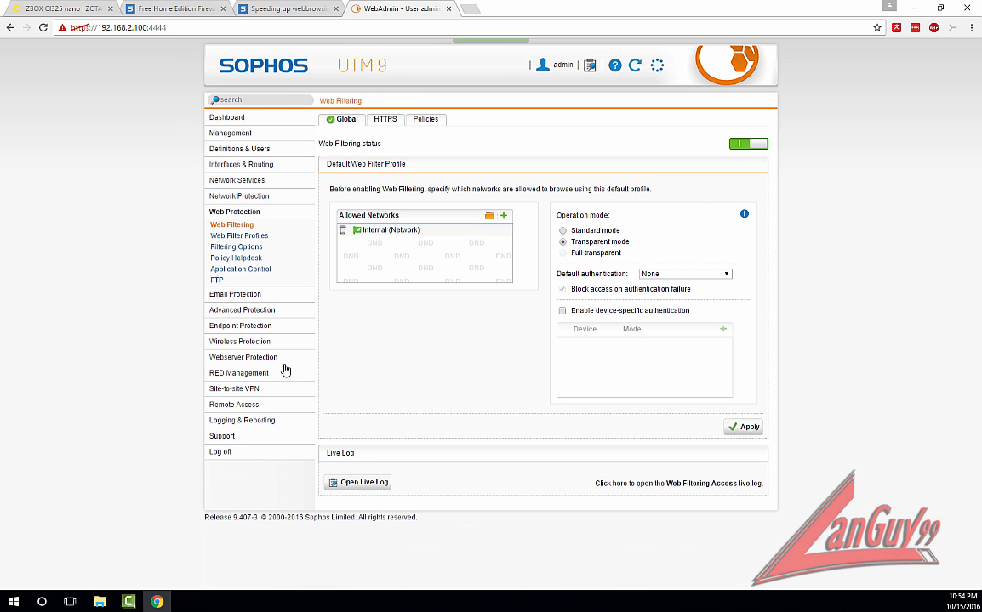
pyautogui.click(249, 248)
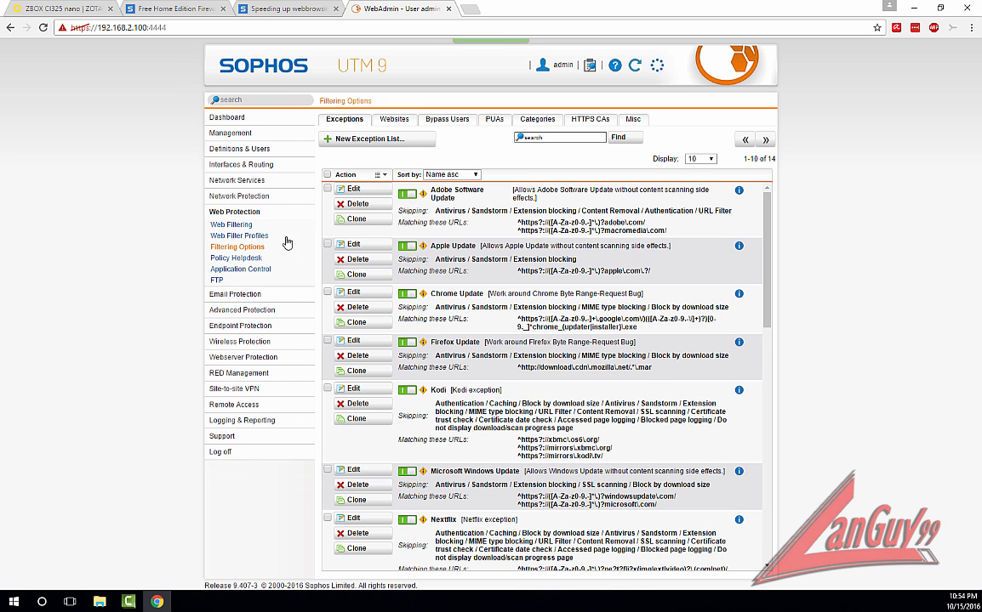
pyautogui.click(394, 119)
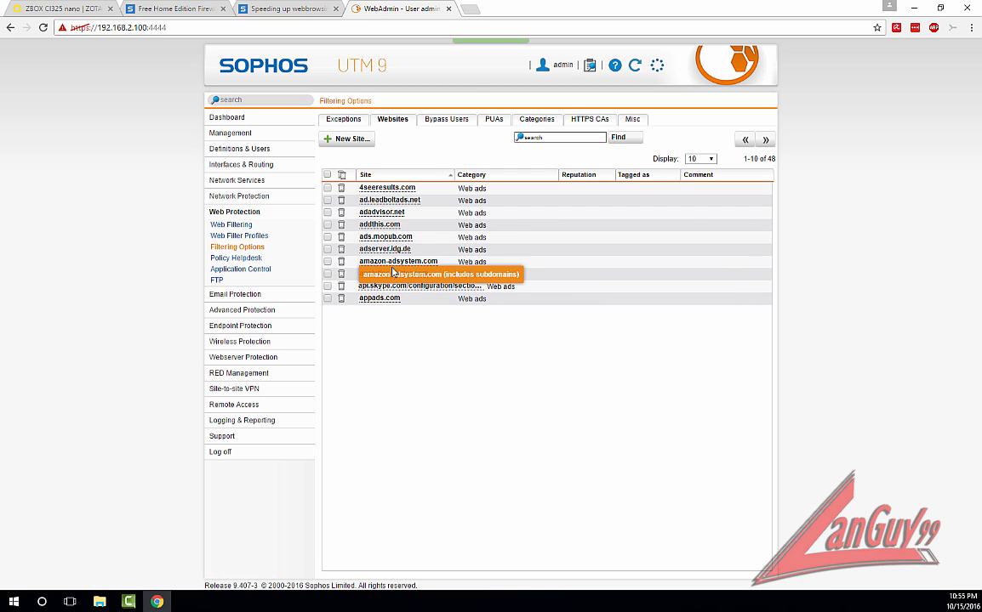
pyautogui.click(533, 120)
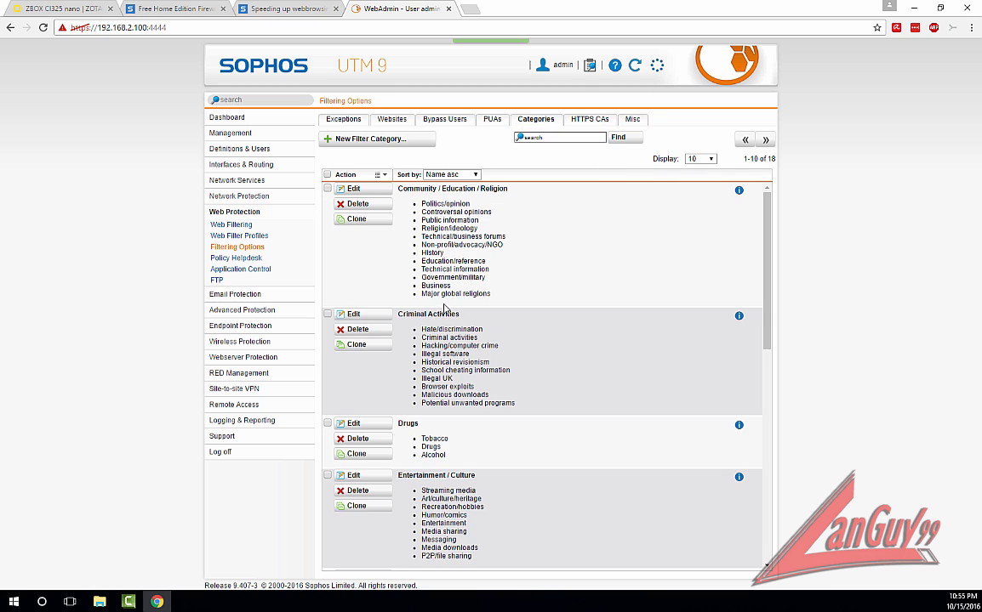
# - Look through both pages of the web filtering exceptions, including the Netflix entry, and return to the Dashboard
pyautogui.click(344, 120)
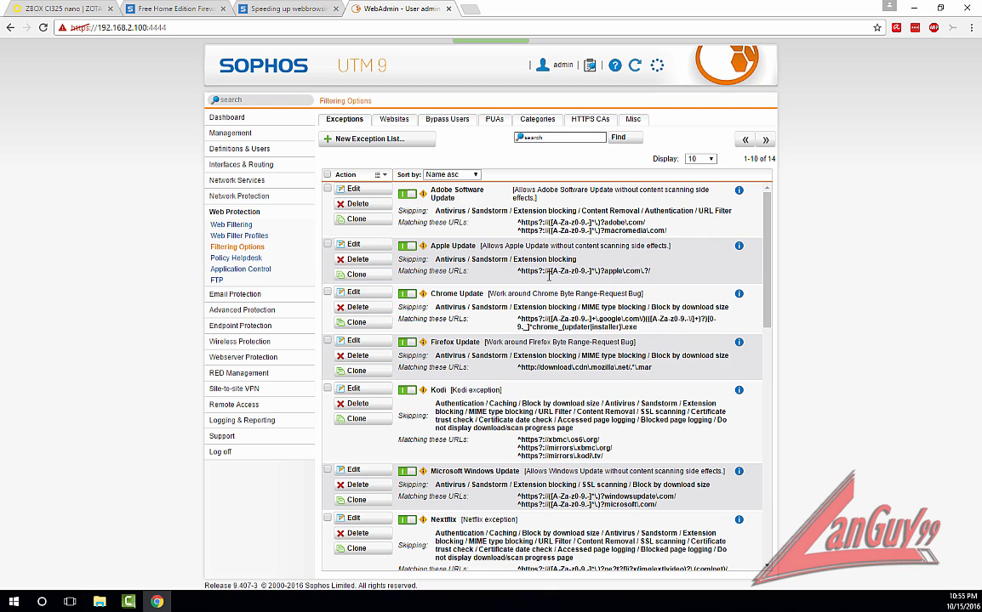
pyautogui.scroll(-3, 615, 366)
pyautogui.scroll(-6, 623, 337)
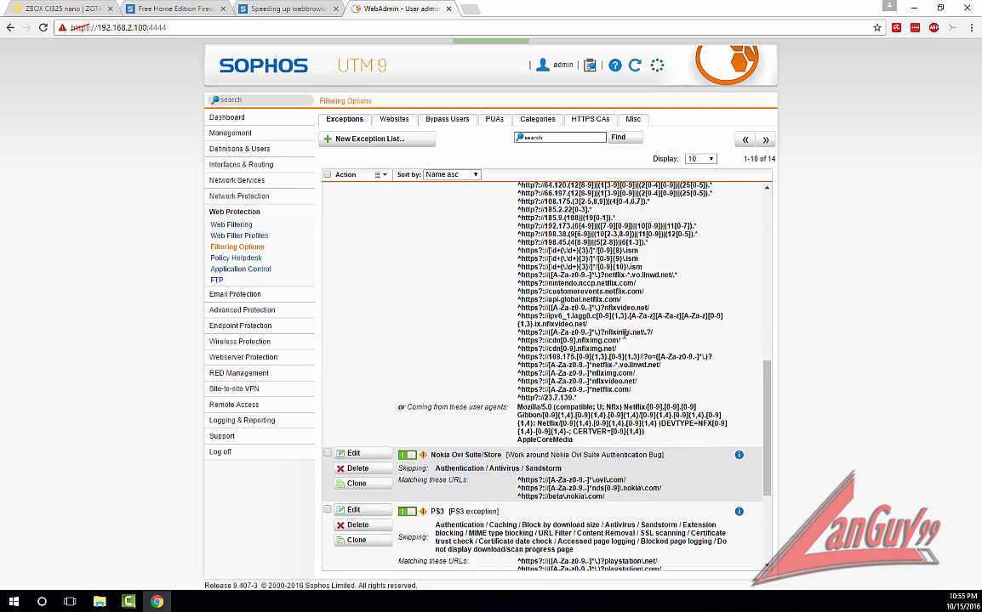
pyautogui.click(764, 140)
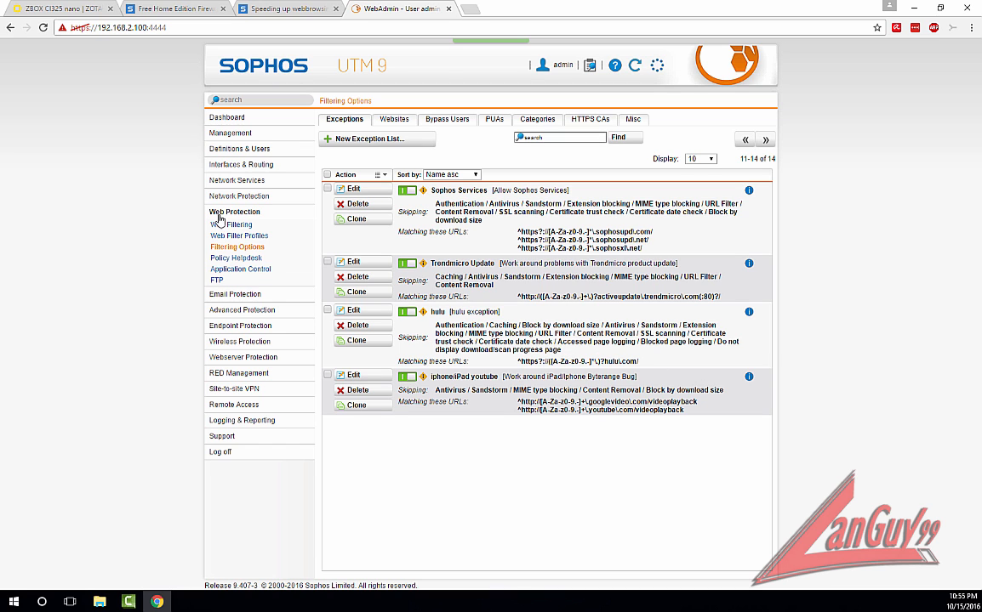
pyautogui.click(226, 118)
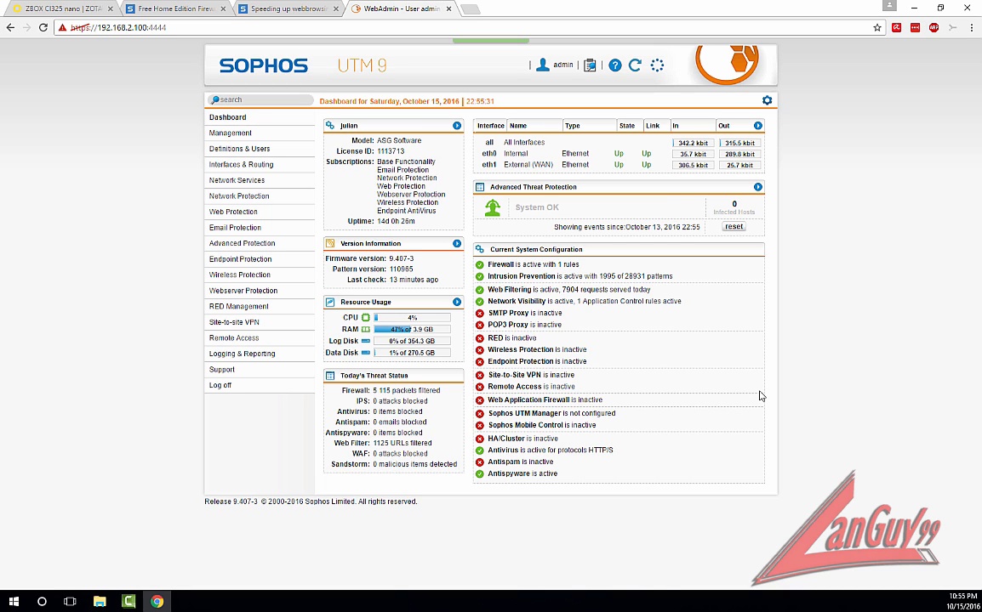
# - Search Google for "sophos utm admin guide" in a new tab and open the Unified Threat Management 9.x Administration Guides article
pyautogui.click(473, 10)
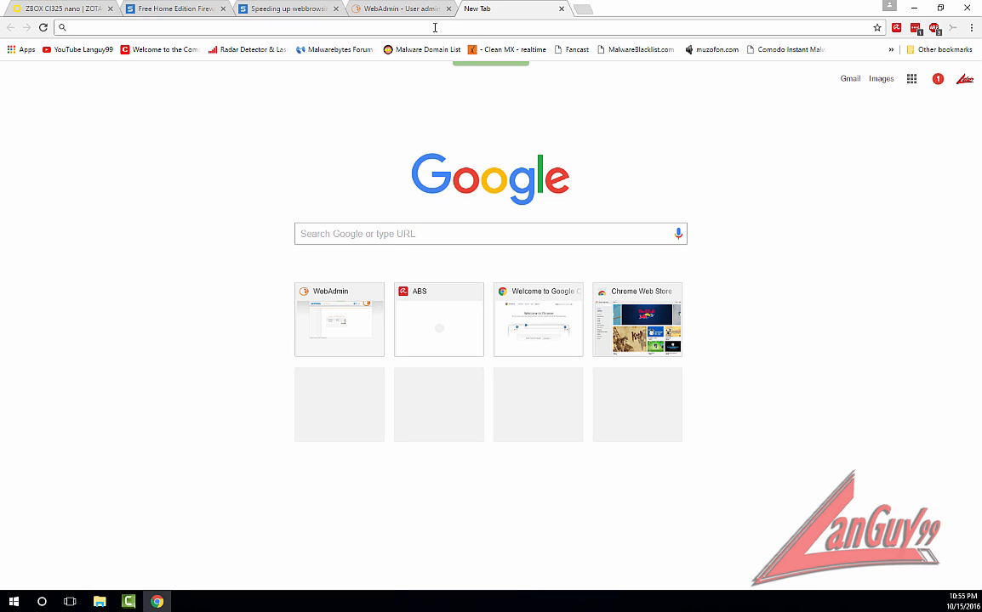
pyautogui.write('so')
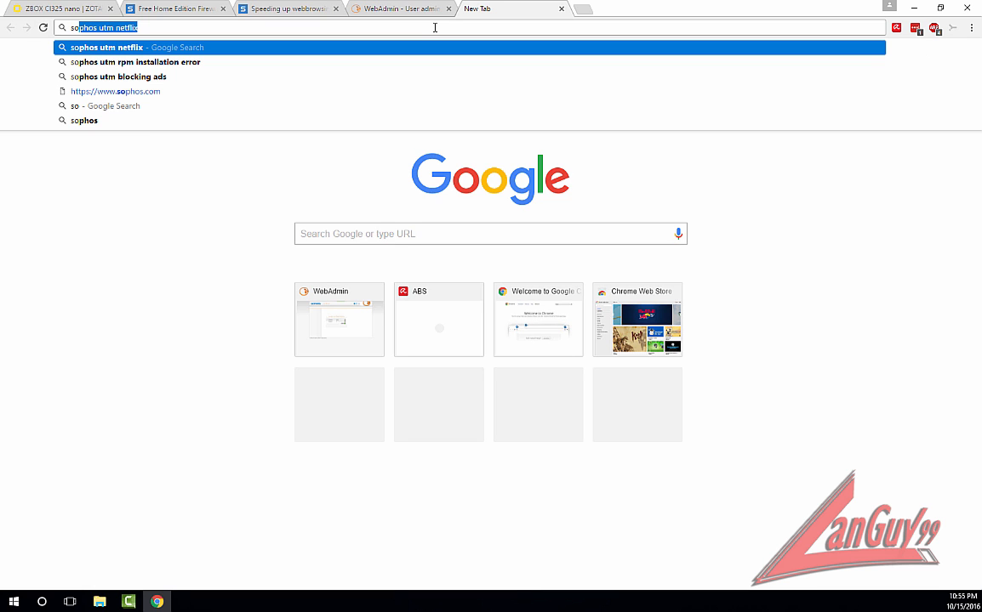
pyautogui.write('opho')
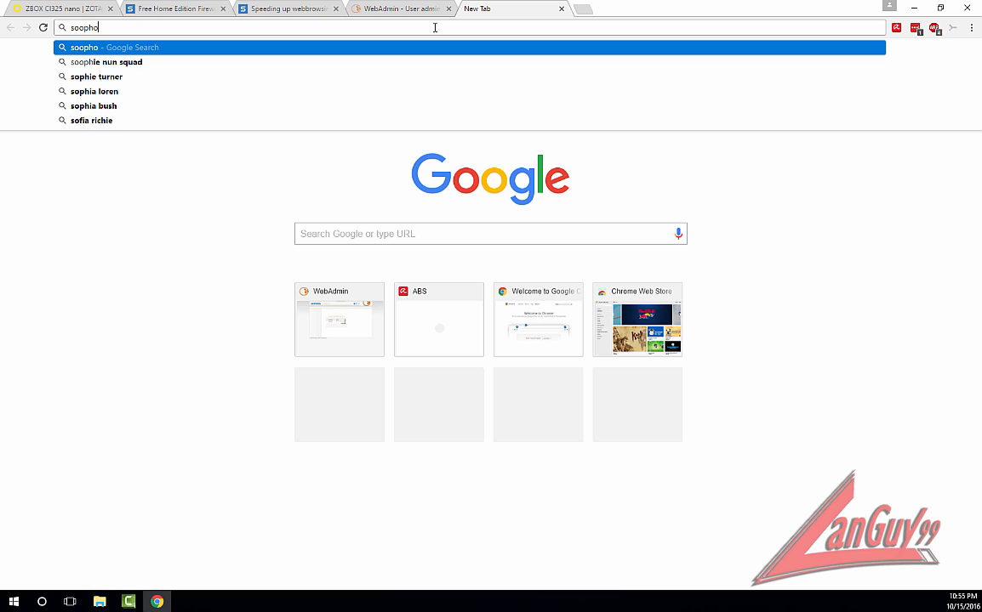
pyautogui.write('s utm admin')
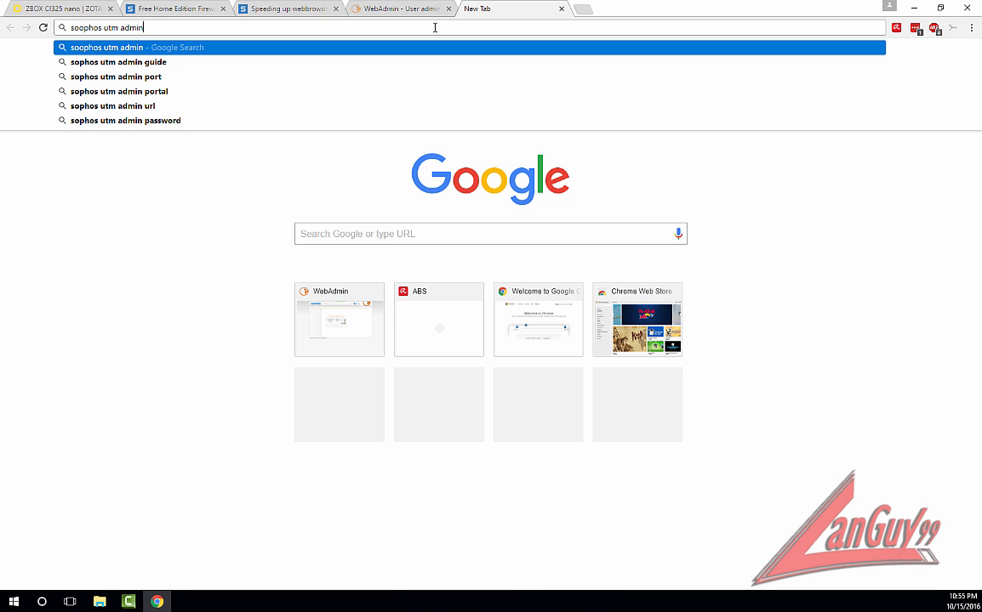
pyautogui.click(174, 67)
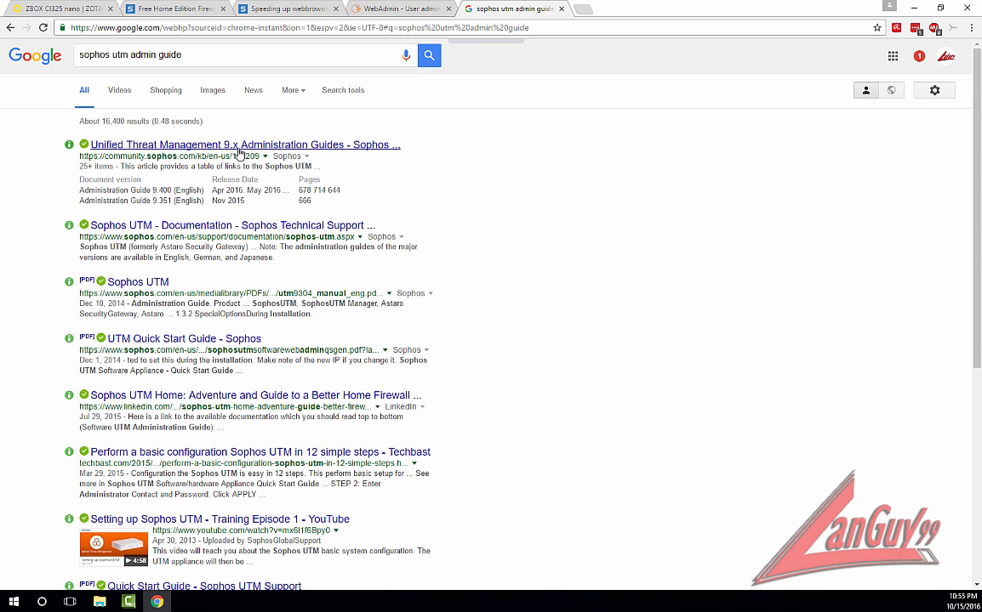
pyautogui.click(244, 152)
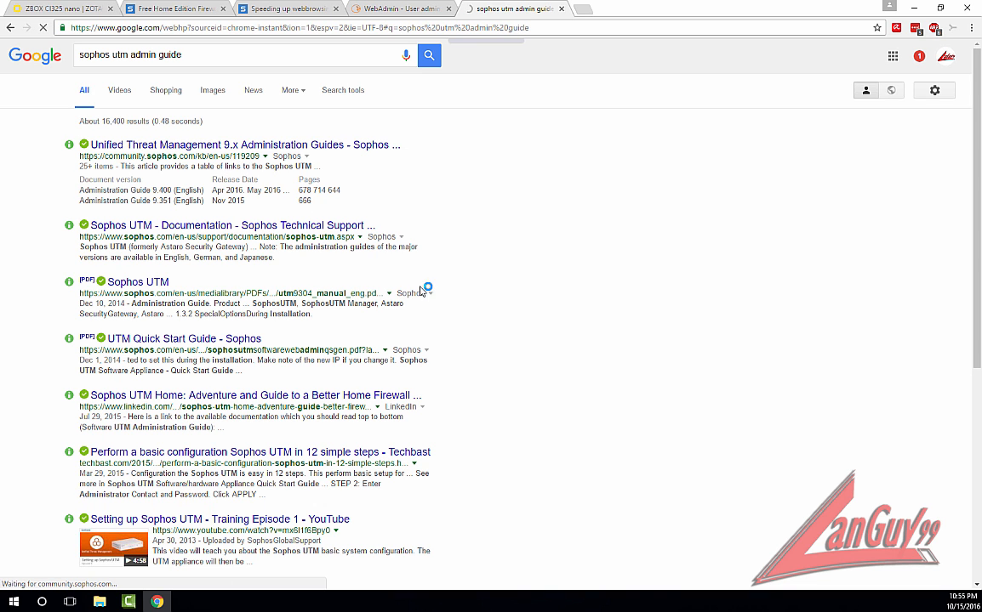
# - Look through the table of administration guides and open the English Administration Guide 9.400
pyautogui.scroll(-2, 510, 315)
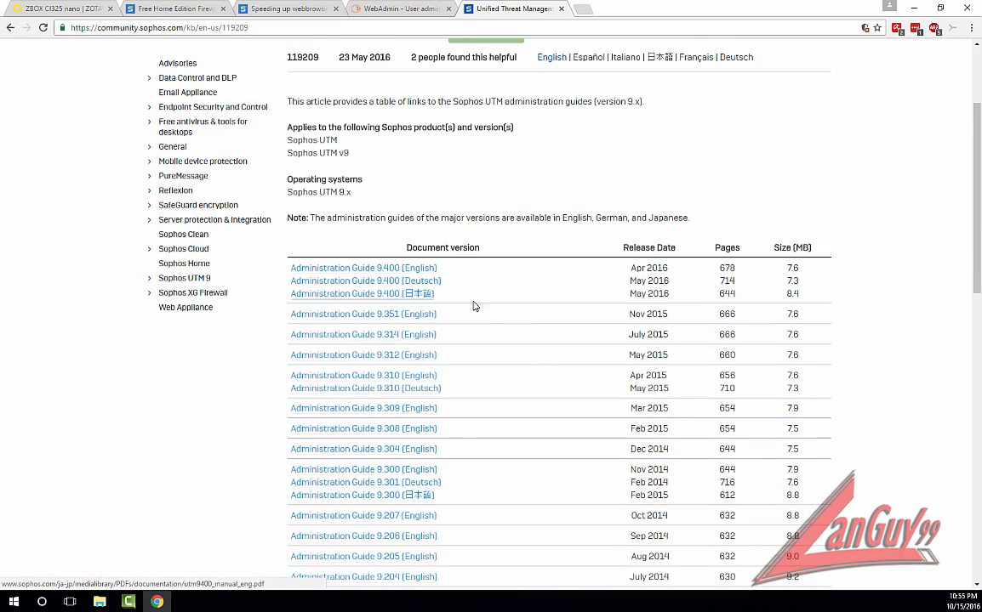
pyautogui.scroll(-1, 485, 316)
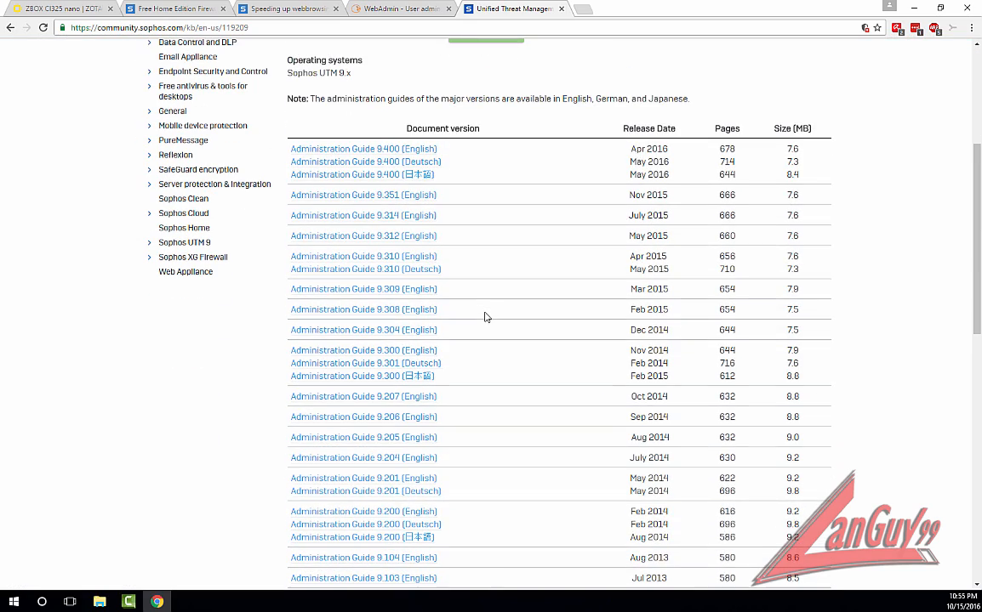
pyautogui.scroll(2, 485, 317)
pyautogui.click(407, 311)
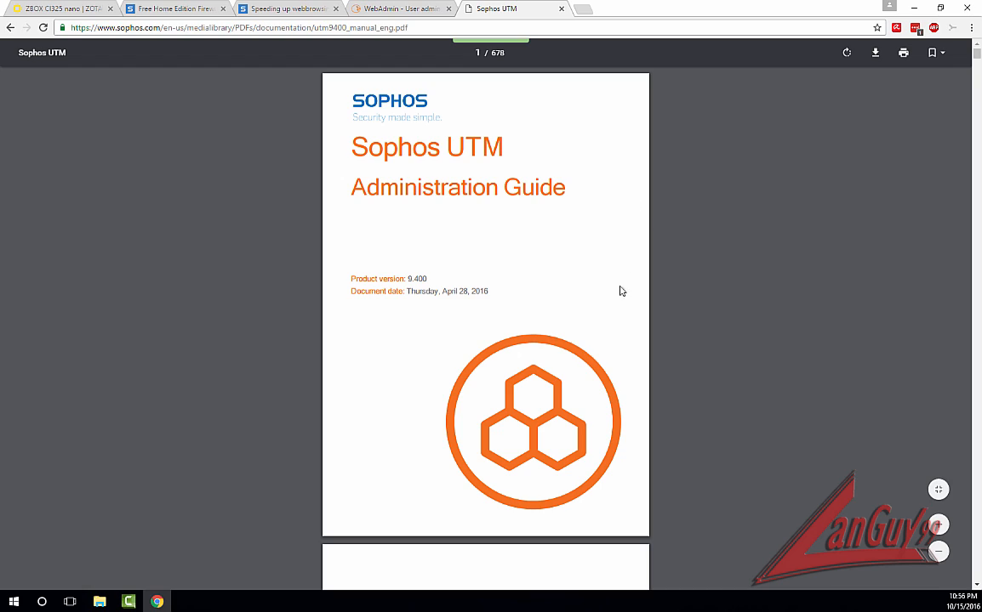
# - Browse the administration guide from its cover through the contents to the Installing Sophos UTM section
pyautogui.scroll(-3, 553, 230)
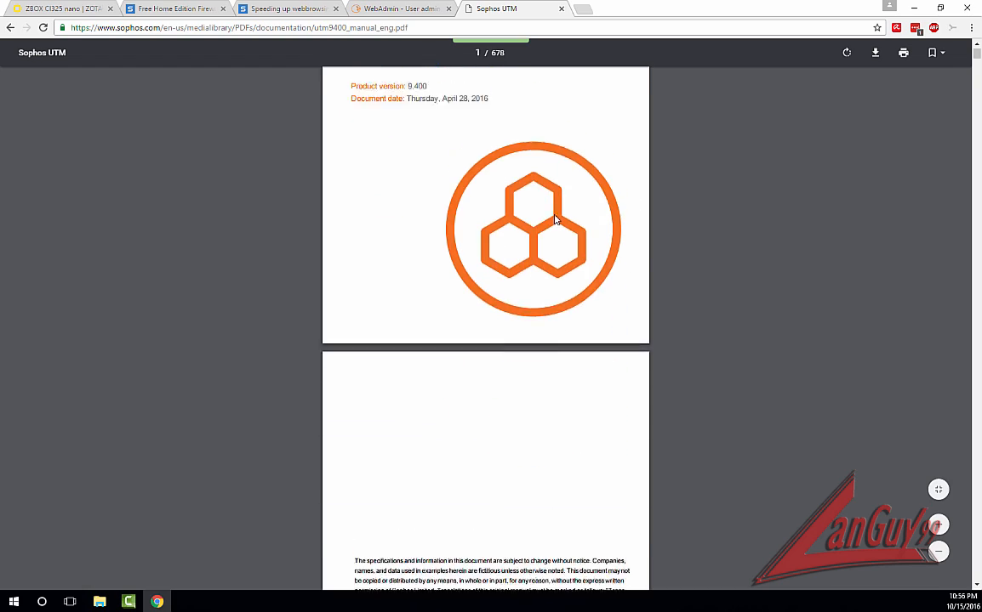
pyautogui.scroll(3, 555, 219)
pyautogui.scroll(-3, 554, 219)
pyautogui.scroll(-20, 555, 219)
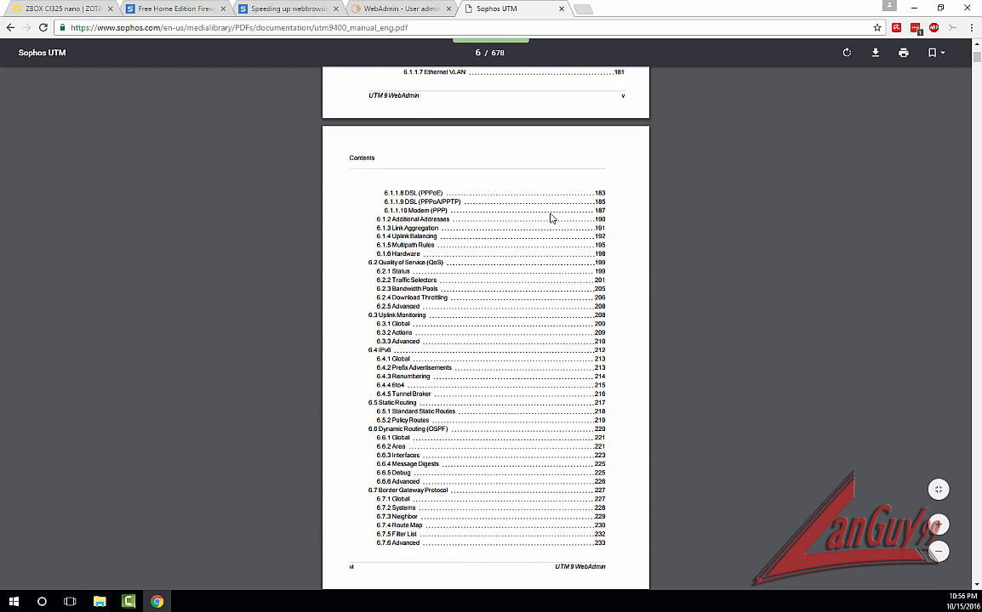
pyautogui.scroll(-15, 550, 218)
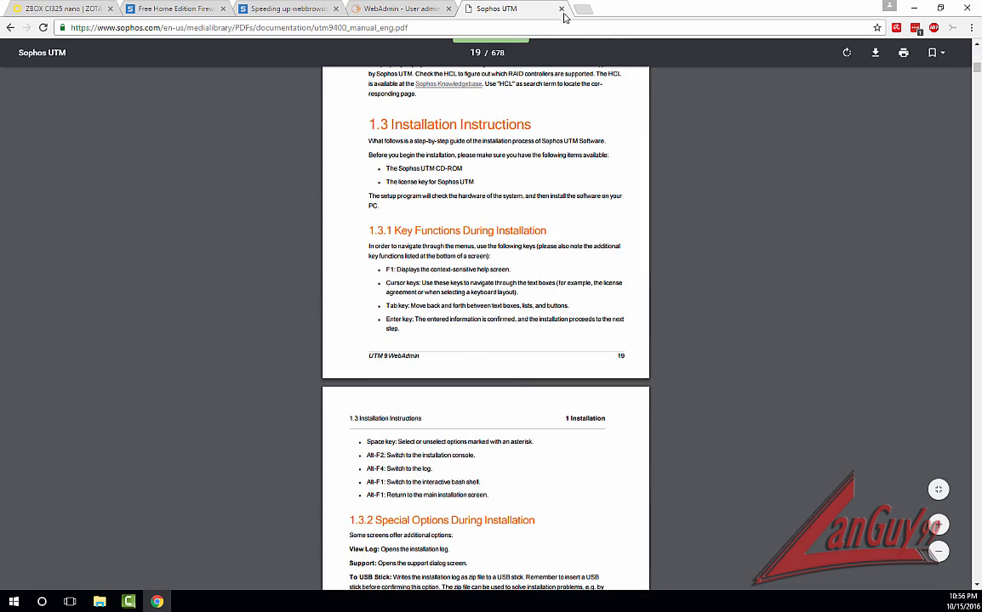
pyautogui.scroll(-11, 538, 254)
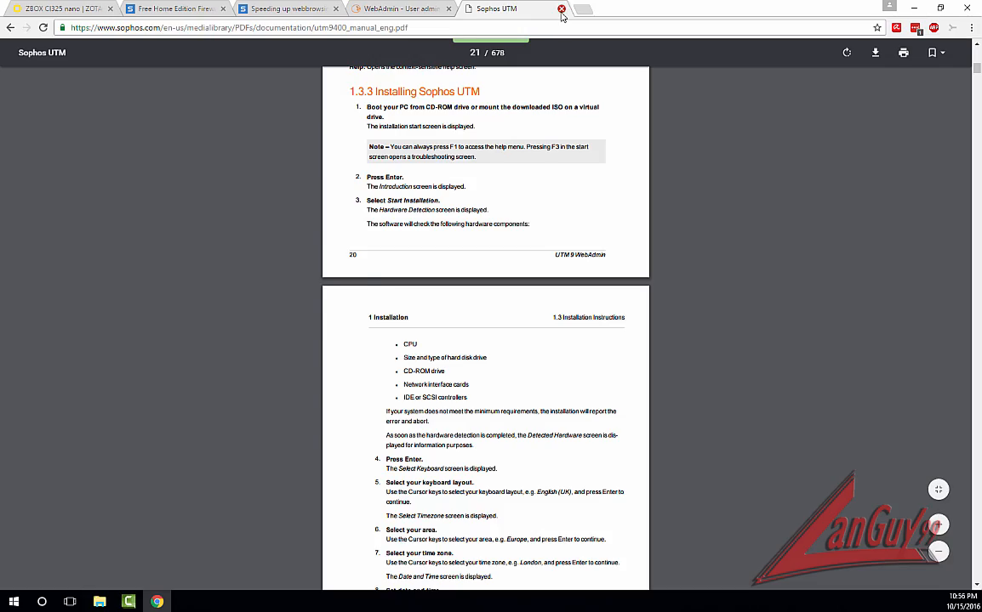
# - Close the administration guide, WebAdmin and the forum thread on blocking advertisers and trackers
pyautogui.click(562, 9)
pyautogui.click(304, 13)
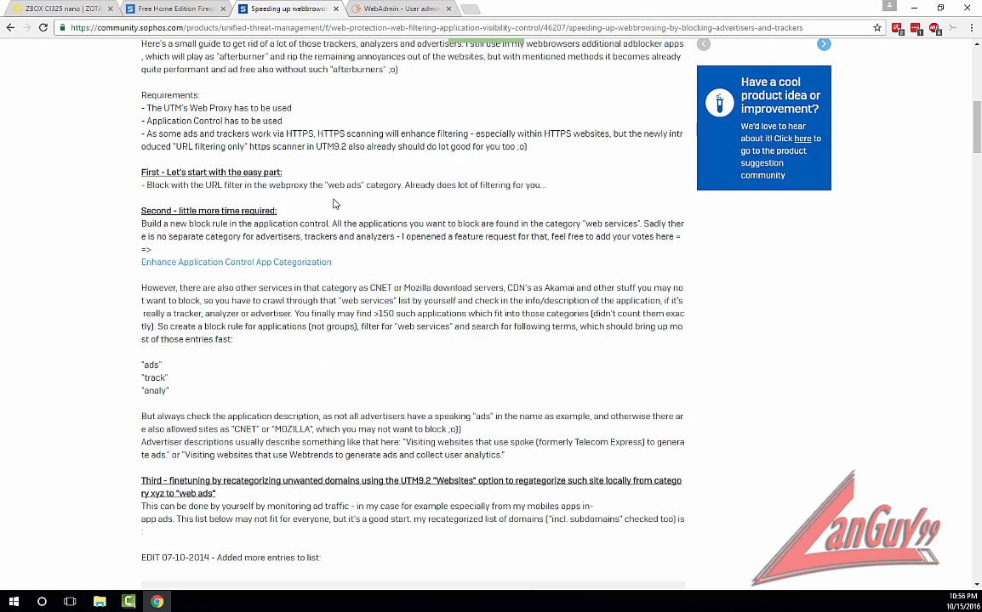
pyautogui.scroll(10, 270, 211)
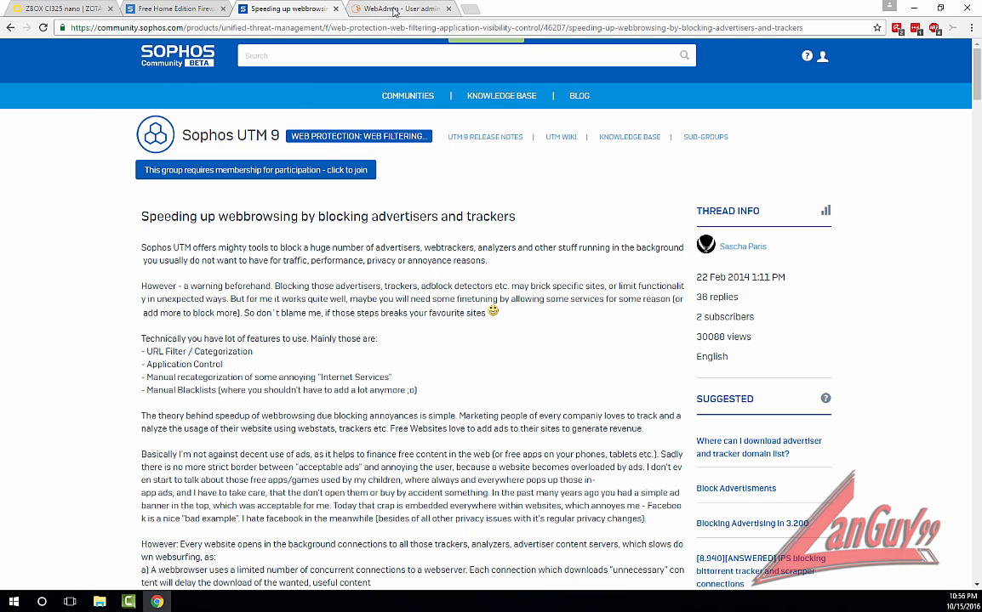
pyautogui.click(395, 11)
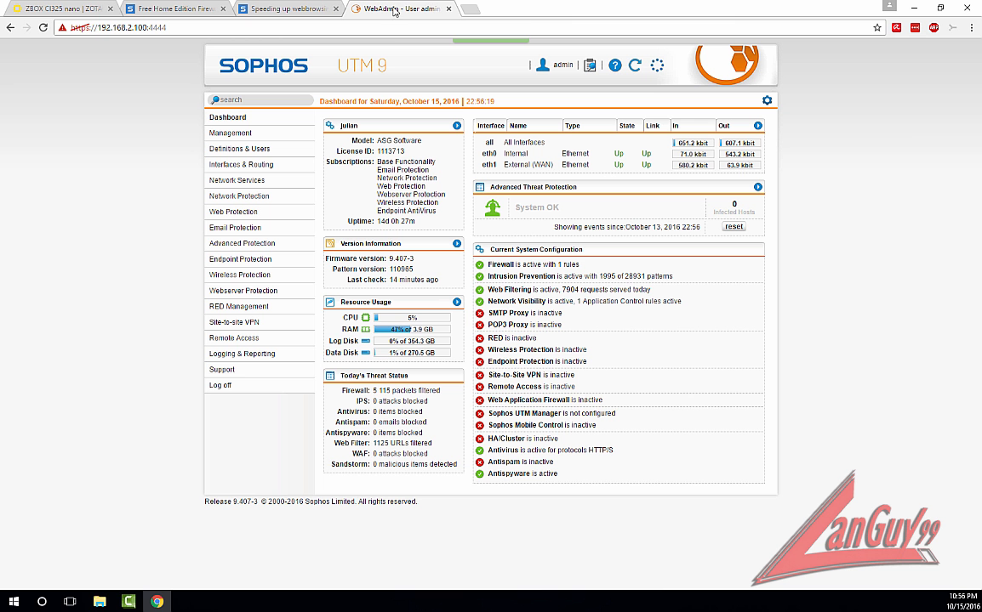
pyautogui.click(448, 8)
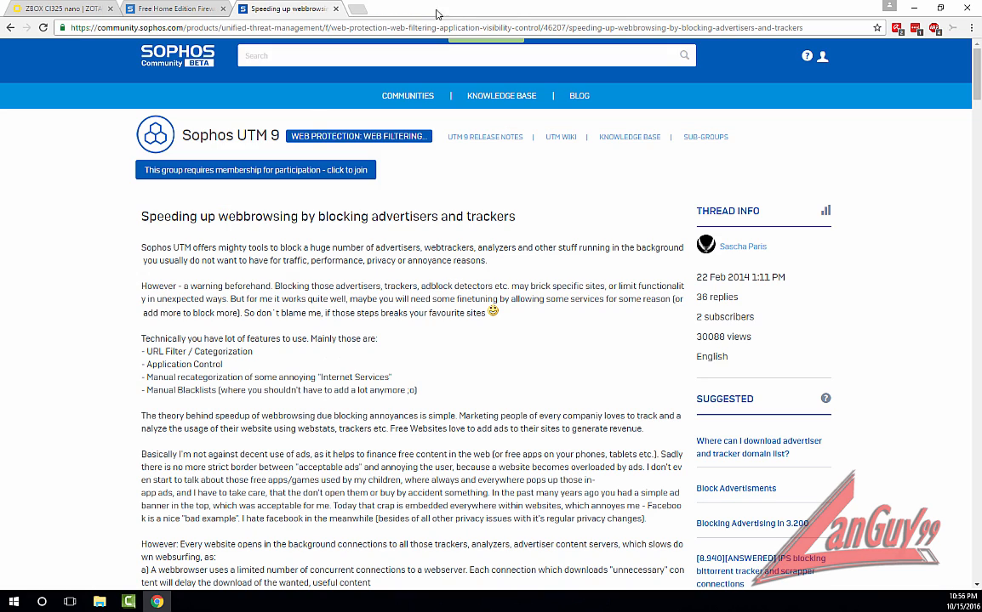
pyautogui.click(336, 9)
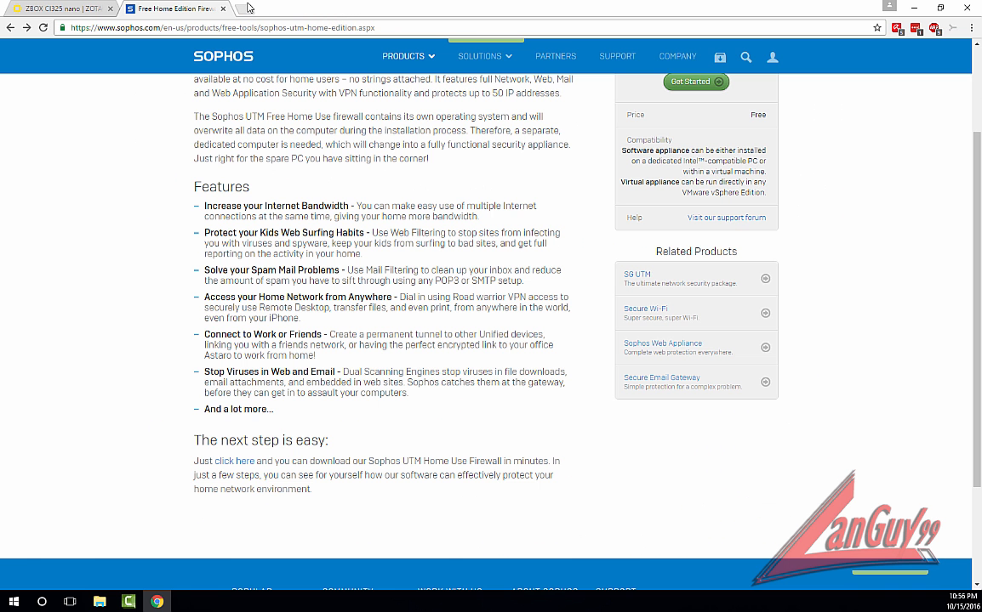
# - Open the Malware Domain List's domain table in a new tab and copy the art-archiv.ru/images/animated-number/docum-arhiv.exe address
pyautogui.click(243, 10)
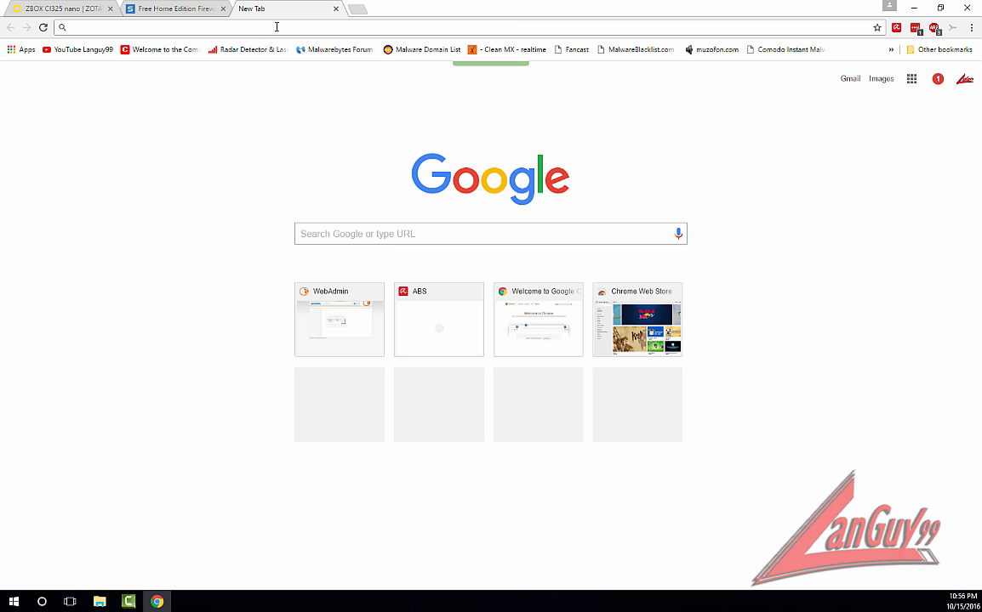
pyautogui.click(417, 50)
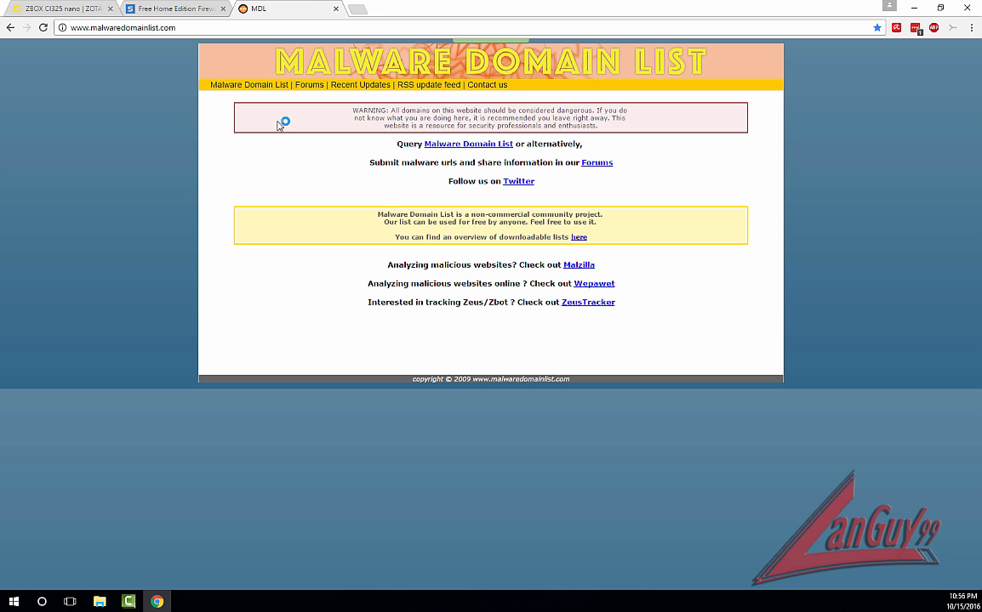
pyautogui.click(265, 88)
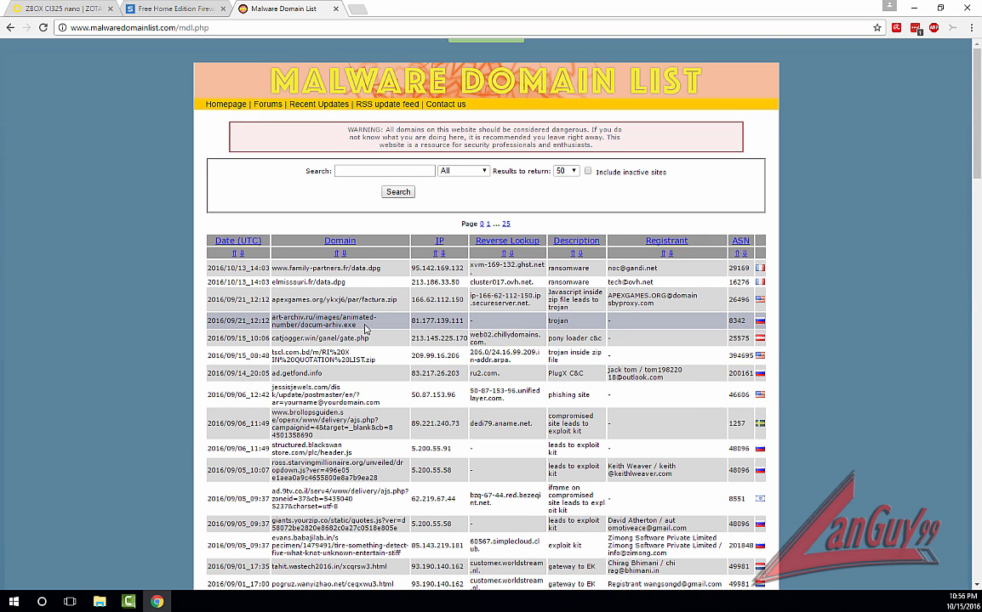
pyautogui.moveTo(364, 329); pyautogui.dragTo(273, 317)
pyautogui.hotkey('ctrl', 'c')
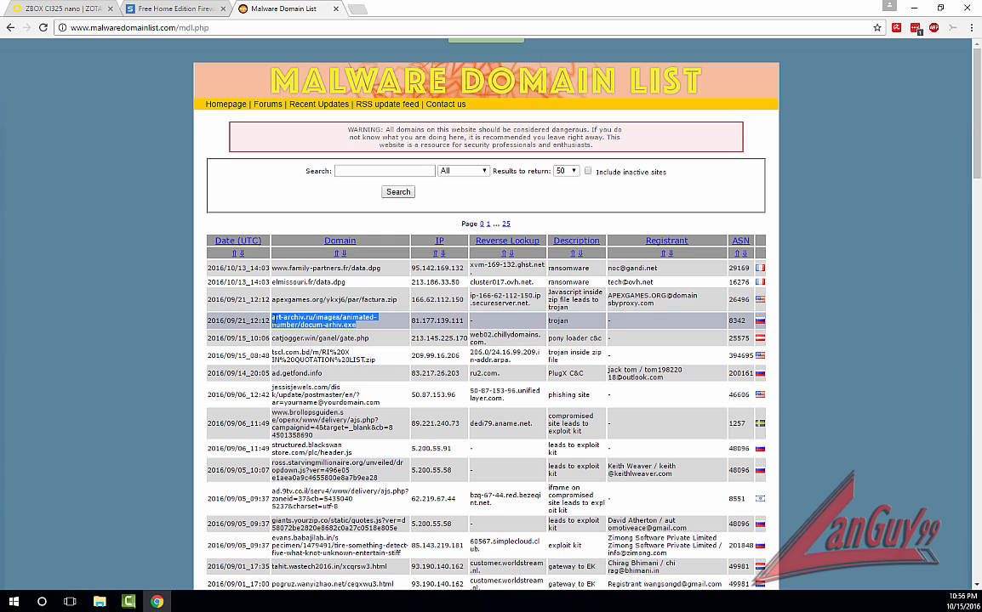
# - Open a new incognito browser window
pyautogui.click(357, 13)
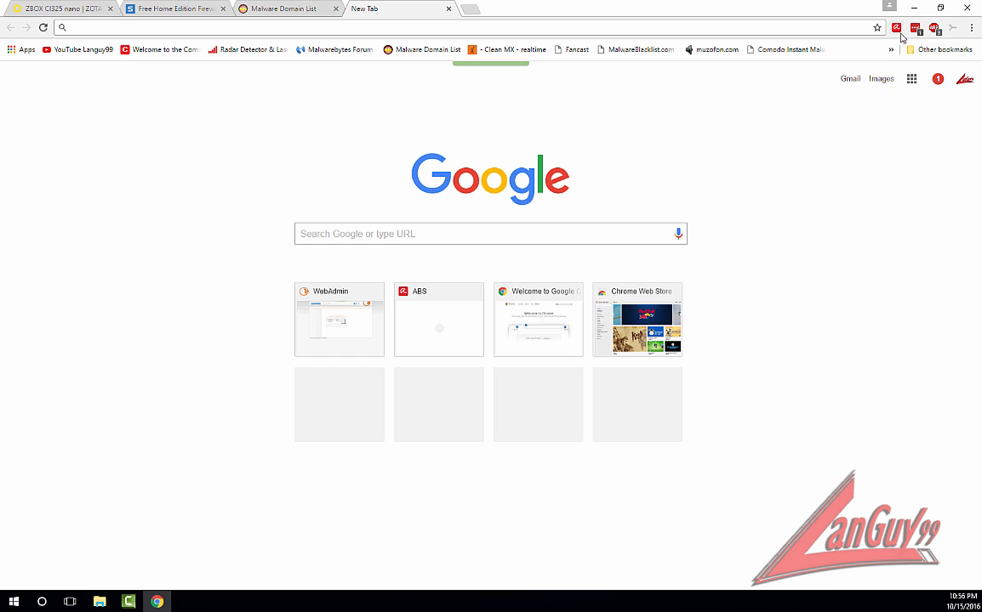
pyautogui.click(971, 28)
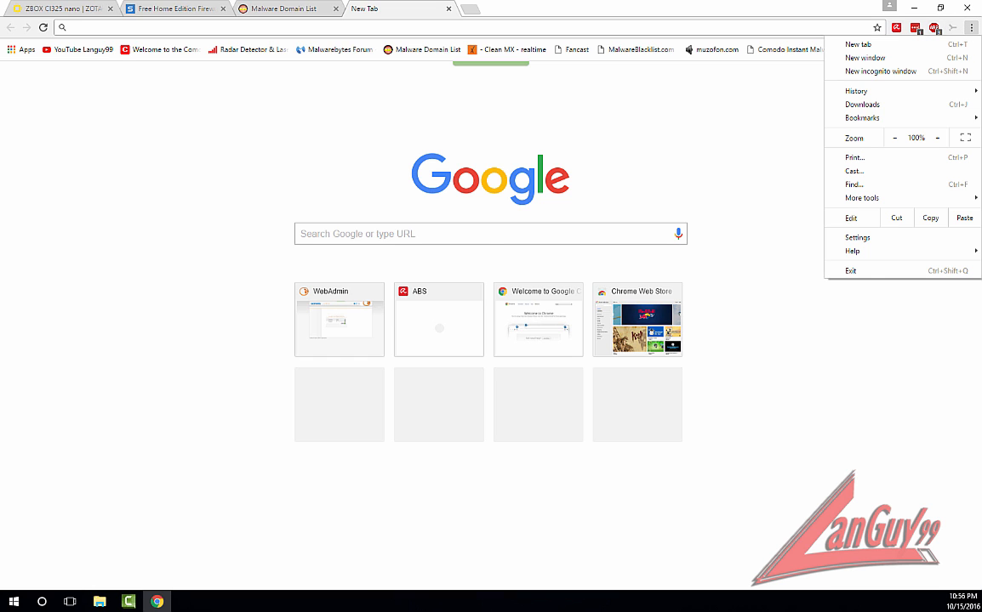
pyautogui.click(881, 72)
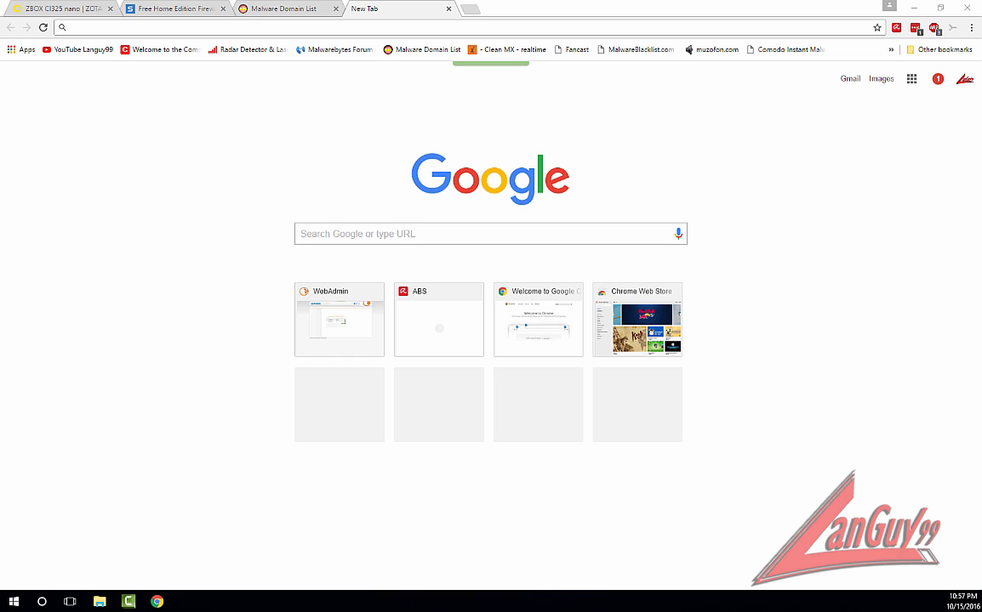
# - Disable the Avira Browser Safety extension in the browser's extension settings and close the settings page
pyautogui.click(971, 29)
pyautogui.click(873, 239)
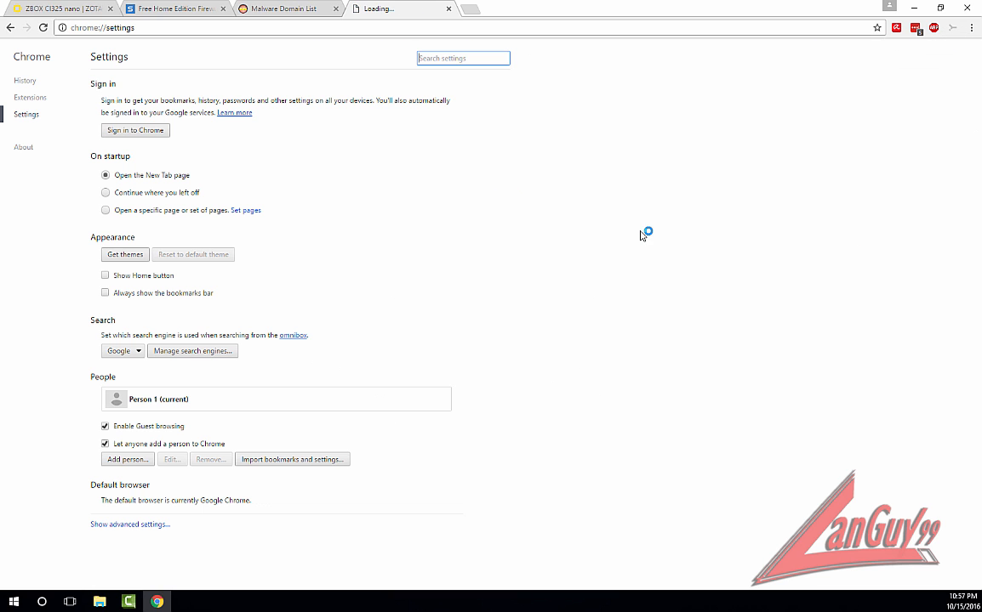
pyautogui.click(25, 97)
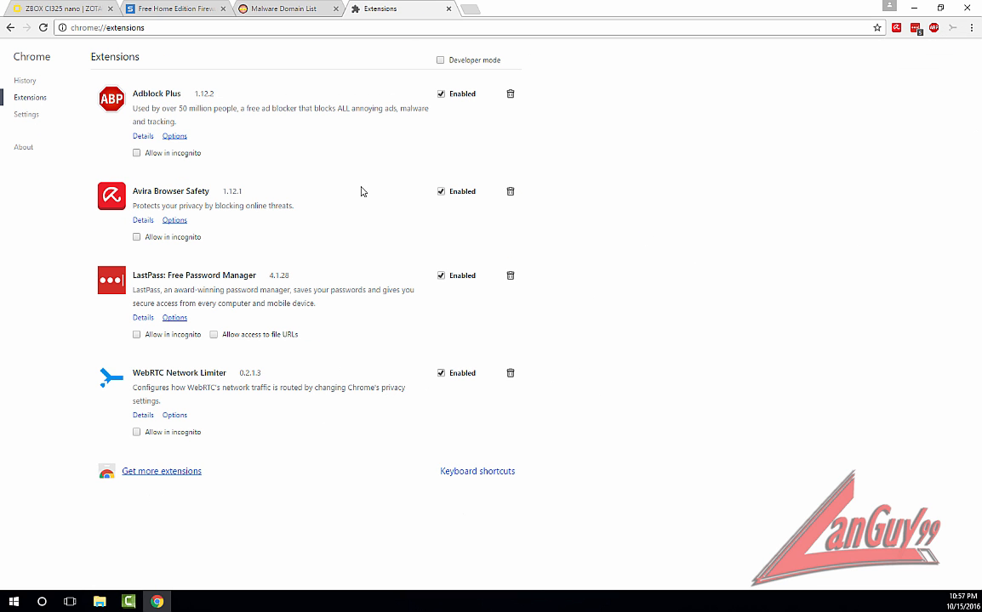
pyautogui.click(442, 191)
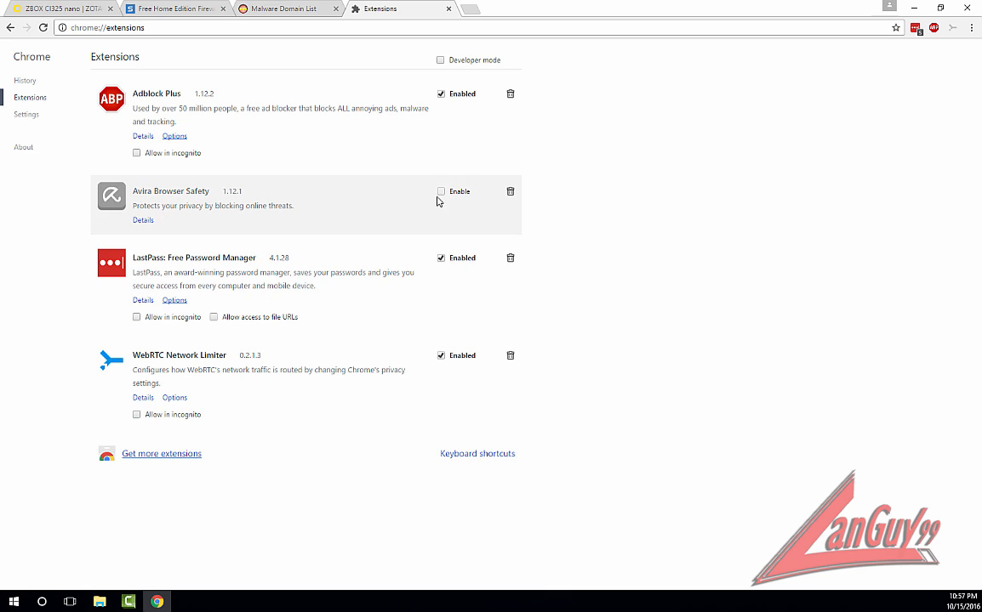
pyautogui.click(449, 9)
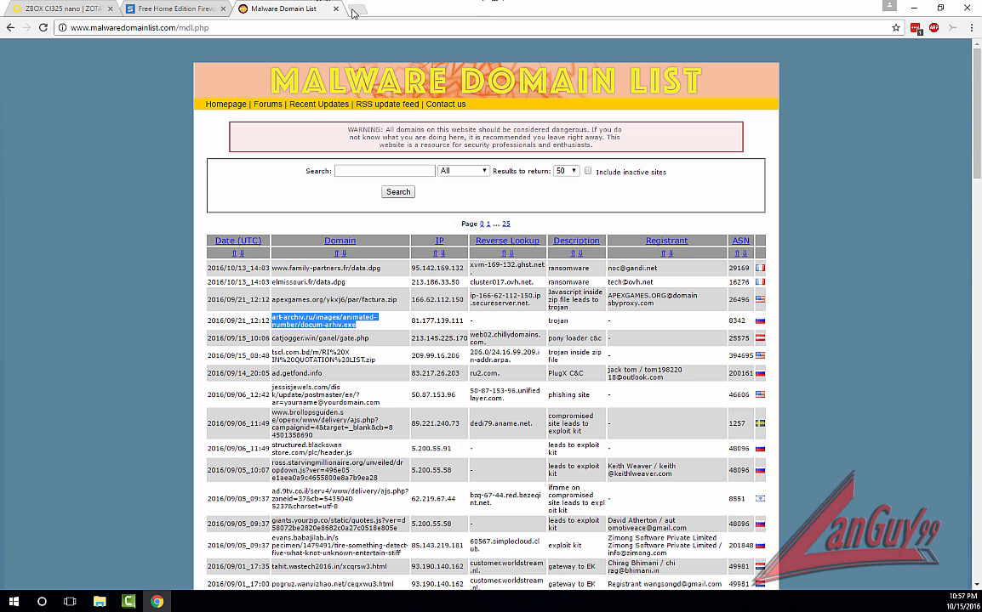
# - Load the copied art-archiv.ru/images/animated-number/docum-arhiv.exe address in a new tab
pyautogui.click(356, 11)
pyautogui.hotkey('ctrl', 'v')
pyautogui.press('Return')
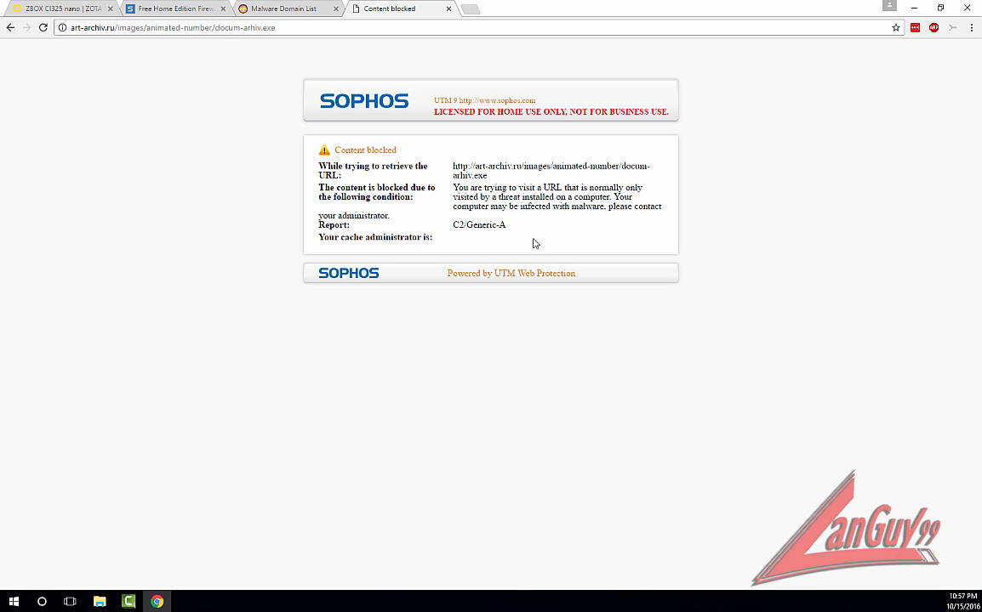
pyautogui.click(281, 10)
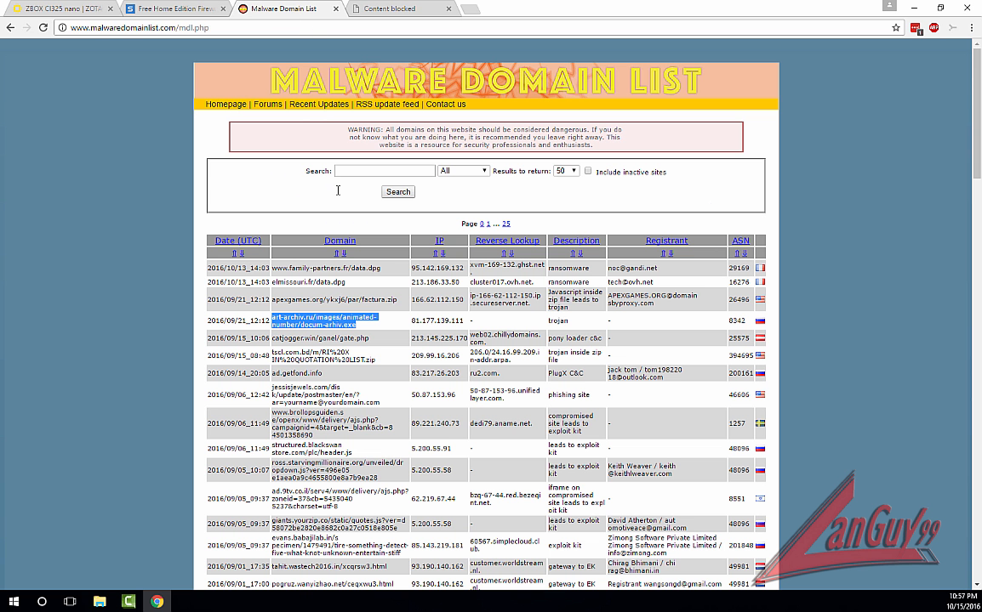
pyautogui.scroll(-3, 353, 352)
pyautogui.scroll(-5, 353, 352)
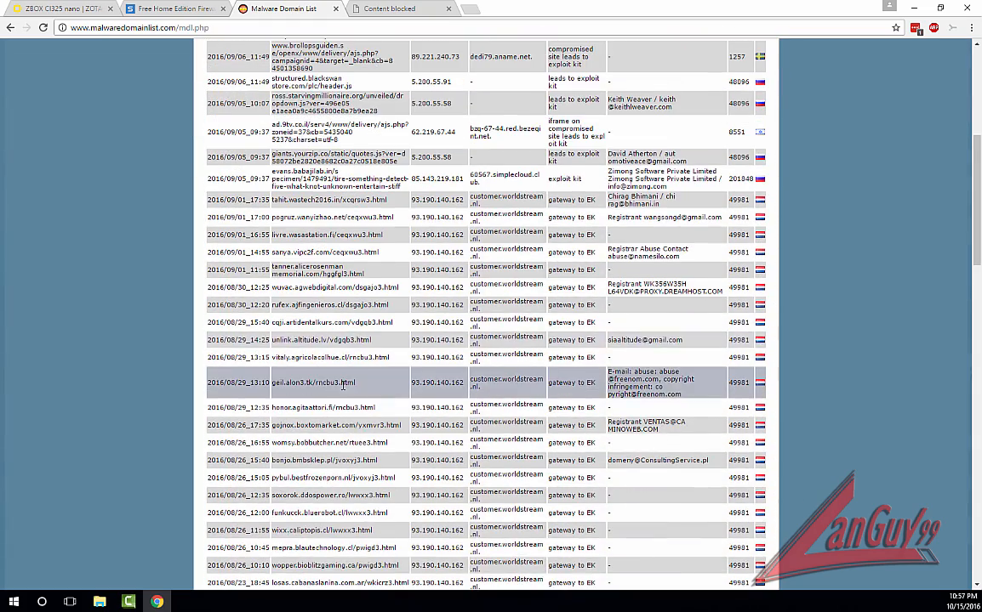
pyautogui.scroll(-1, 343, 380)
pyautogui.scroll(3, 350, 361)
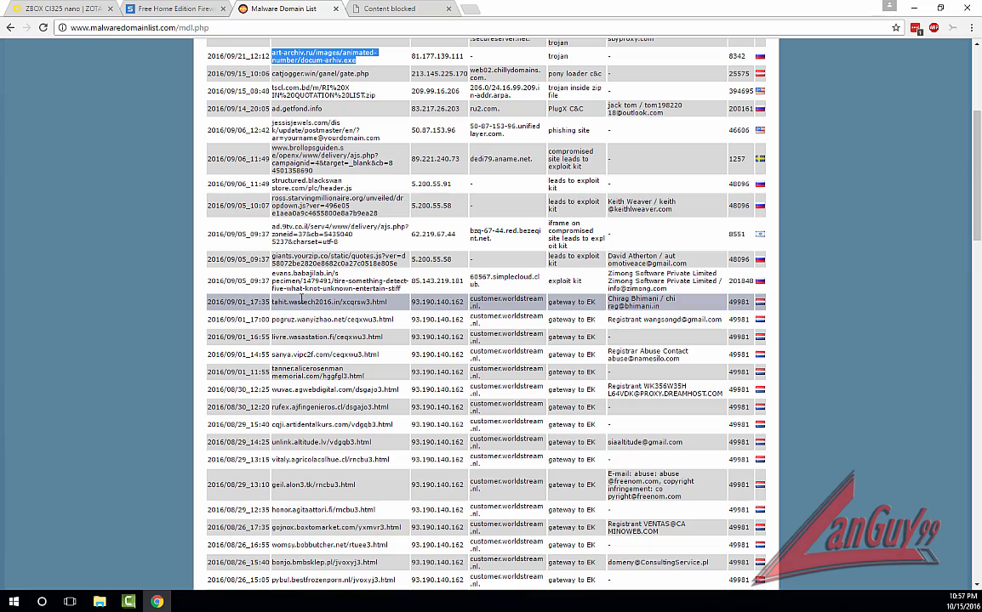
pyautogui.scroll(-12, 300, 301)
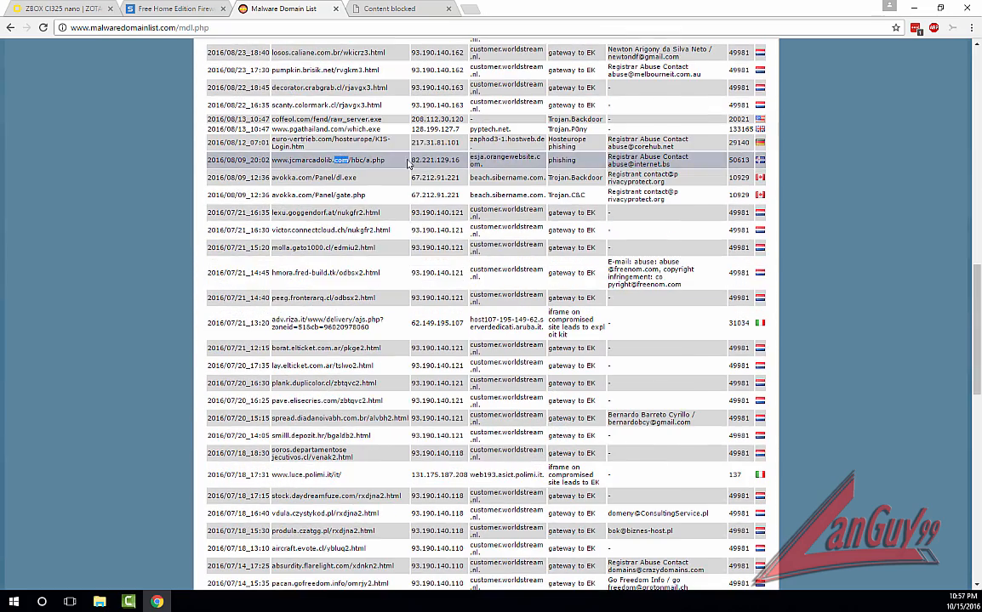
pyautogui.moveTo(385, 160); pyautogui.dragTo(288, 160)
pyautogui.hotkey('ctrl', 'c')
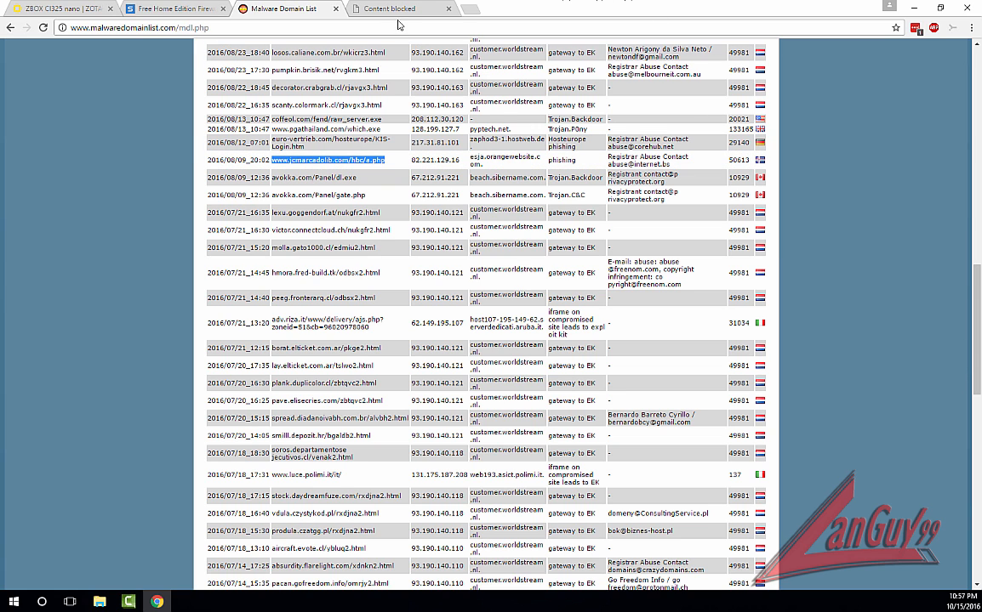
pyautogui.click(365, 11)
pyautogui.click(394, 27)
pyautogui.hotkey('ctrl', 'v')
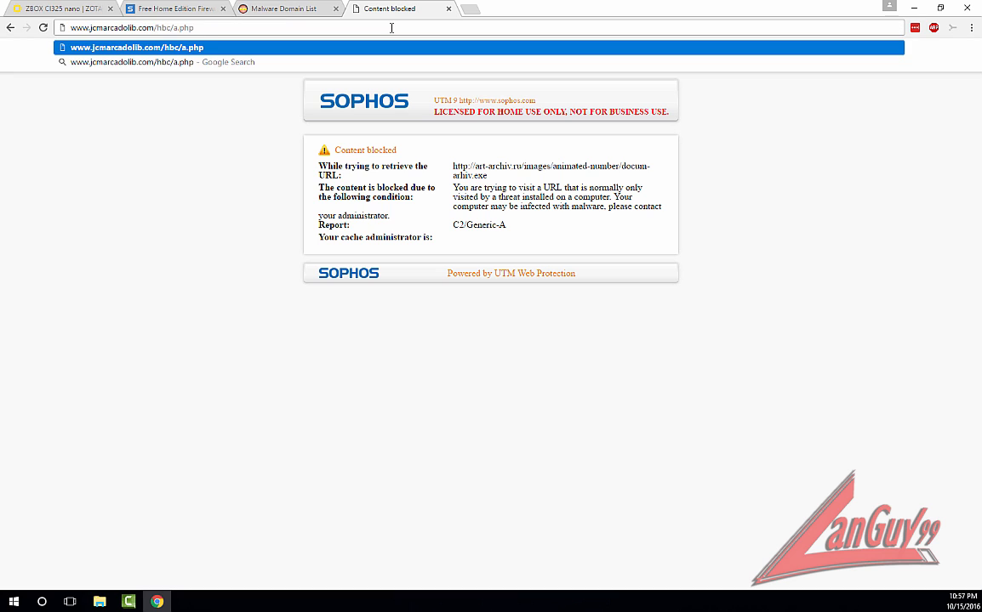
pyautogui.press('Return')
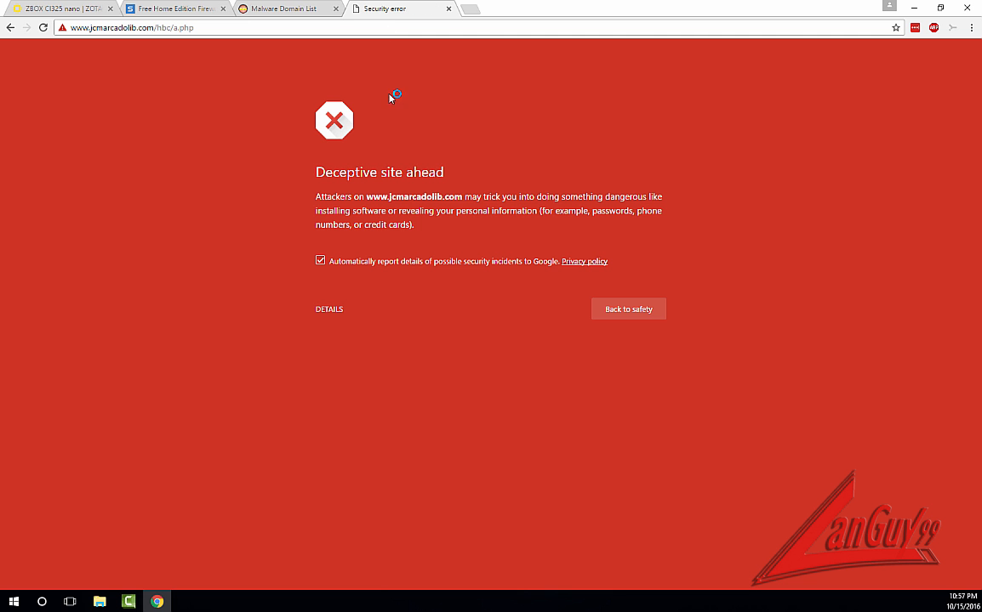
pyautogui.click(327, 307)
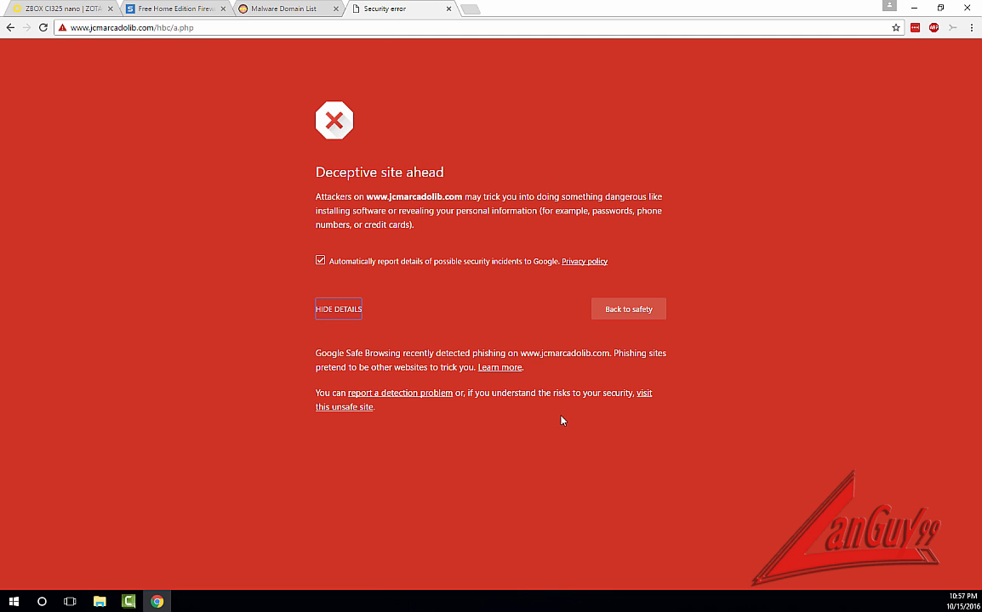
pyautogui.click(342, 407)
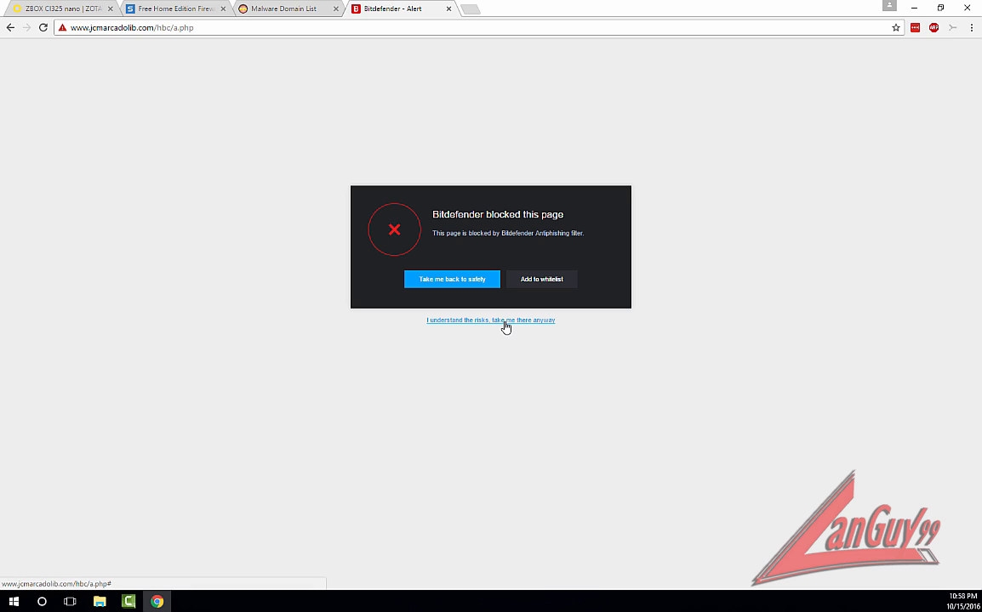
pyautogui.click(505, 322)
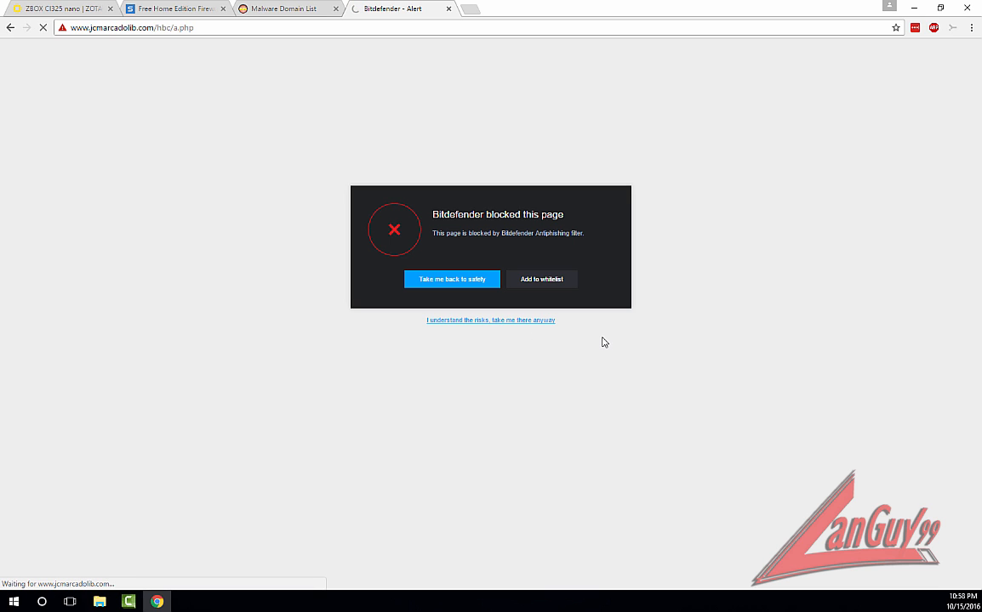
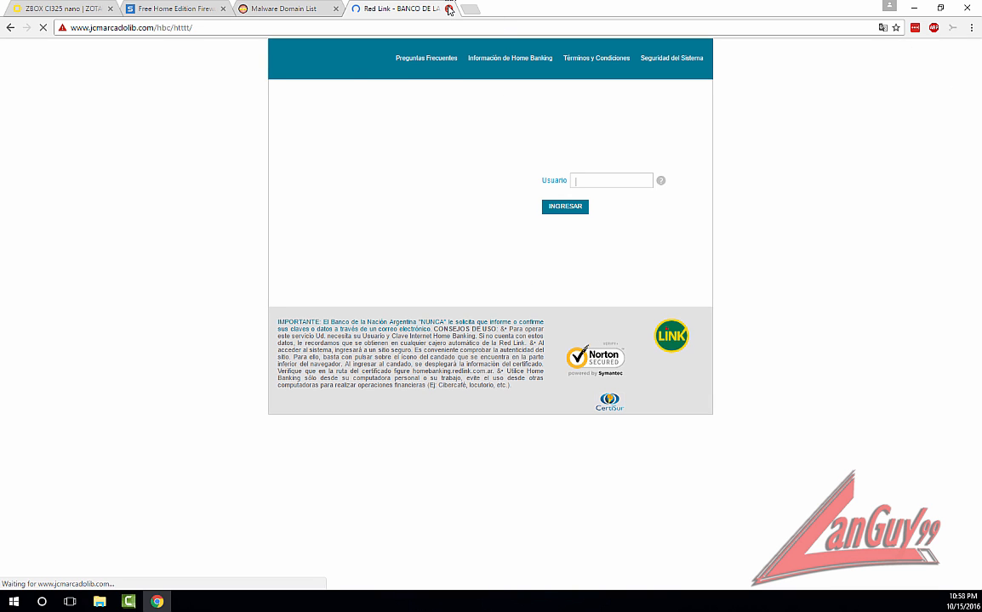
pyautogui.click(450, 10)
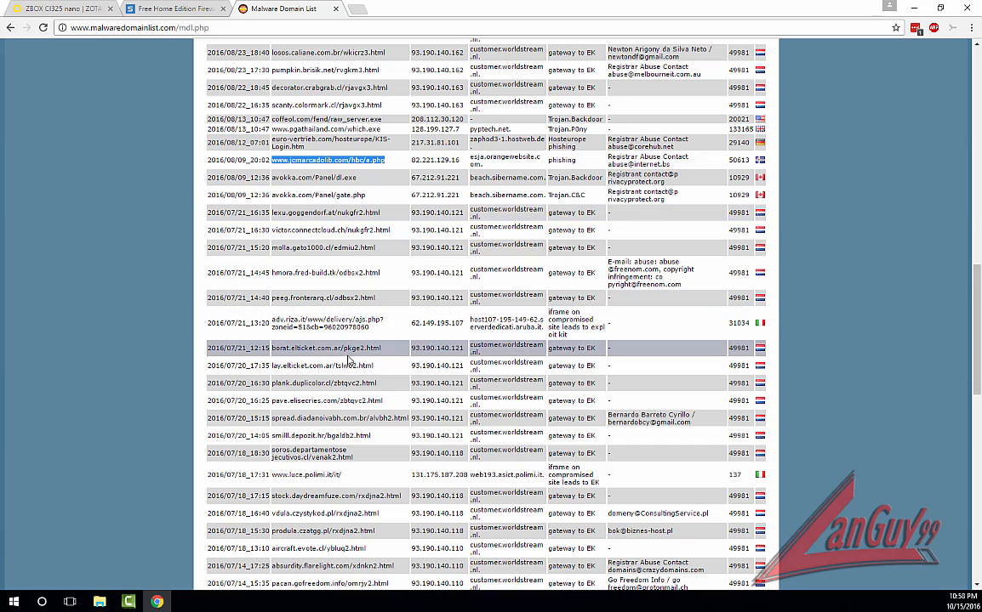
# - Open page 1 of the malware domain table and copy the jeanlesigne.com/wp-content/file.exe address
pyautogui.scroll(-7, 347, 361)
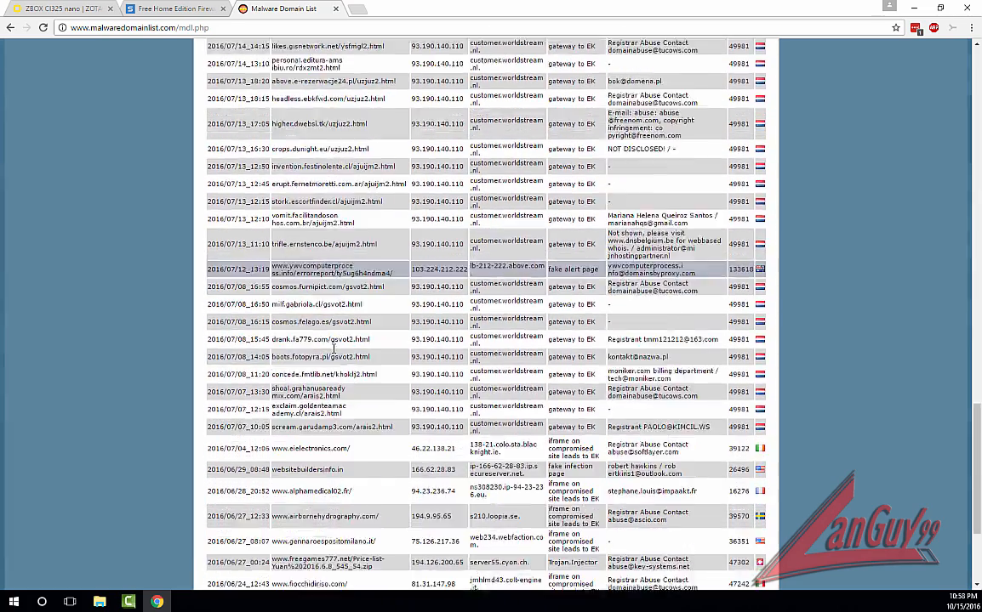
pyautogui.scroll(-3, 334, 347)
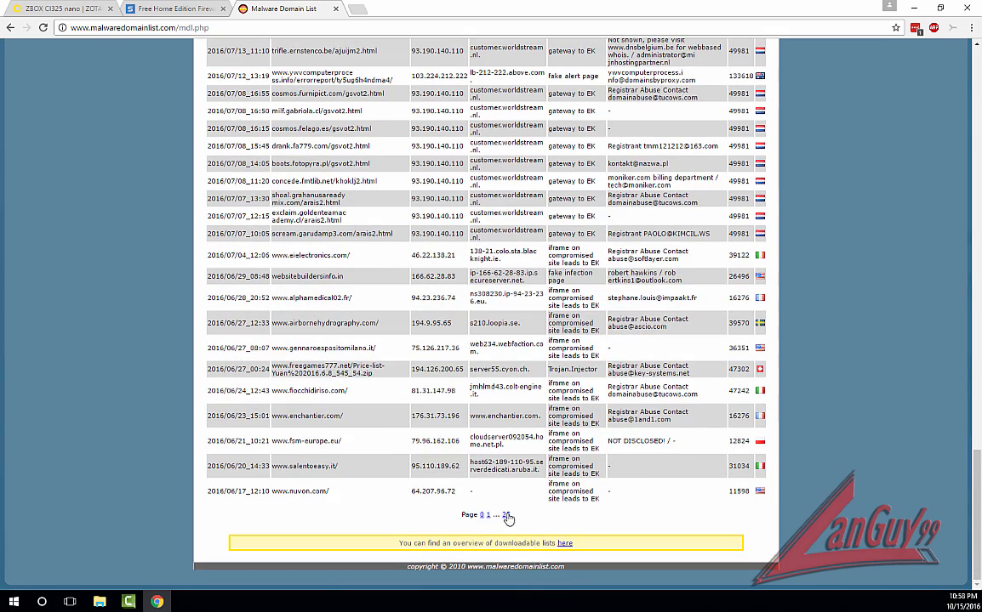
pyautogui.click(488, 516)
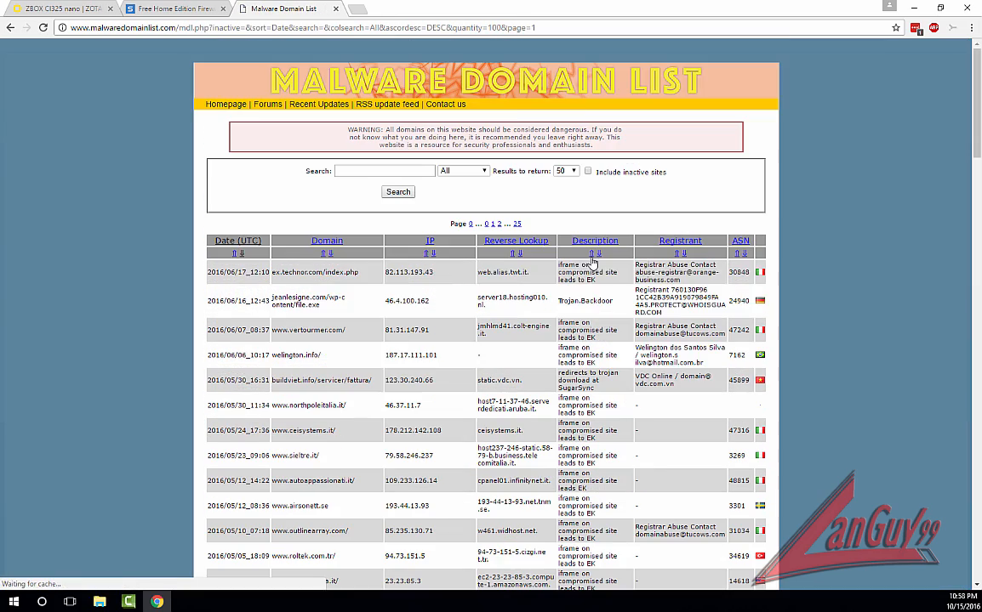
pyautogui.scroll(-1, 294, 311)
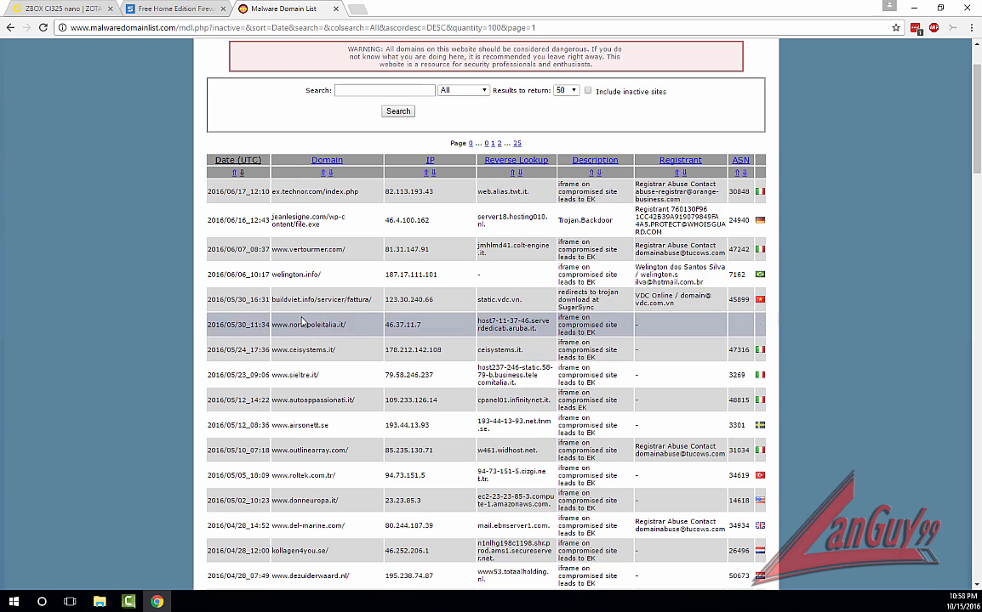
pyautogui.moveTo(271, 216); pyautogui.dragTo(321, 226)
pyautogui.hotkey('ctrl', 'c')
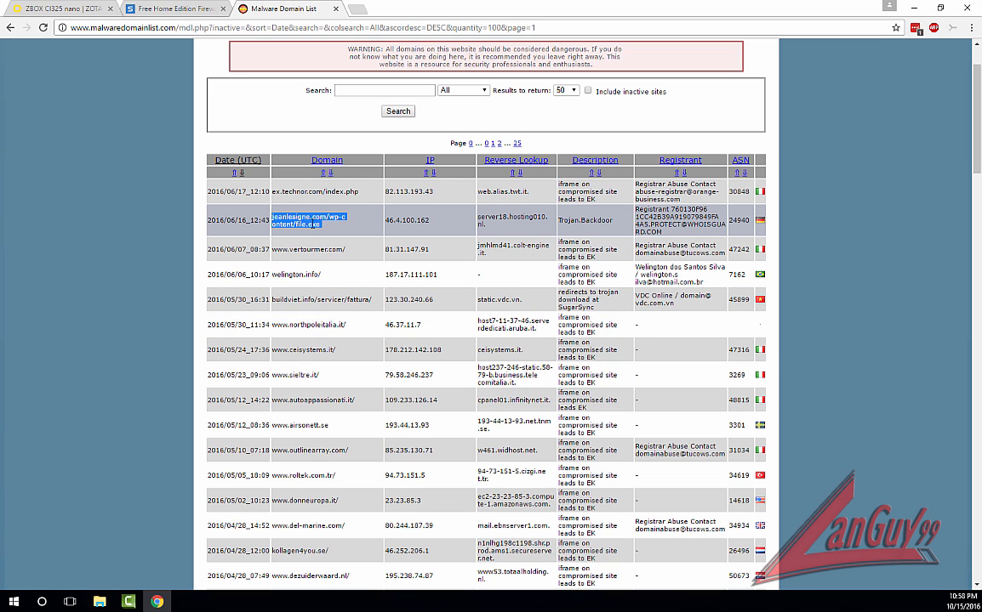
# - Load jeanlesigne.com/wp-content/file.exe in a new tab
pyautogui.click(356, 9)
pyautogui.hotkey('ctrl', 'v')
pyautogui.press('Return')
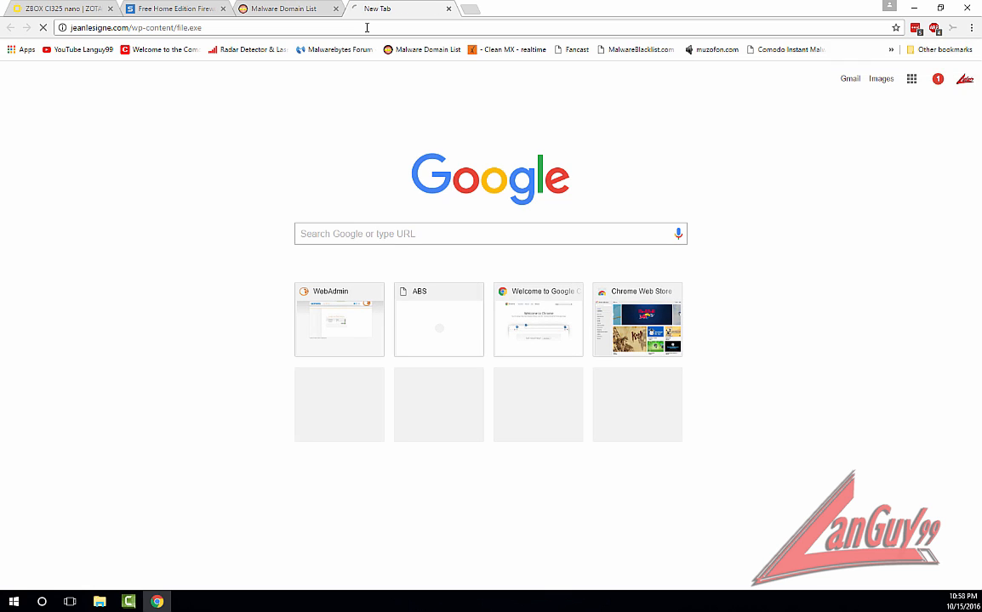
# - Copy the PayPal phishing address 81.169.219.64/security_check.html from the IP column of the malware table
pyautogui.click(245, 8)
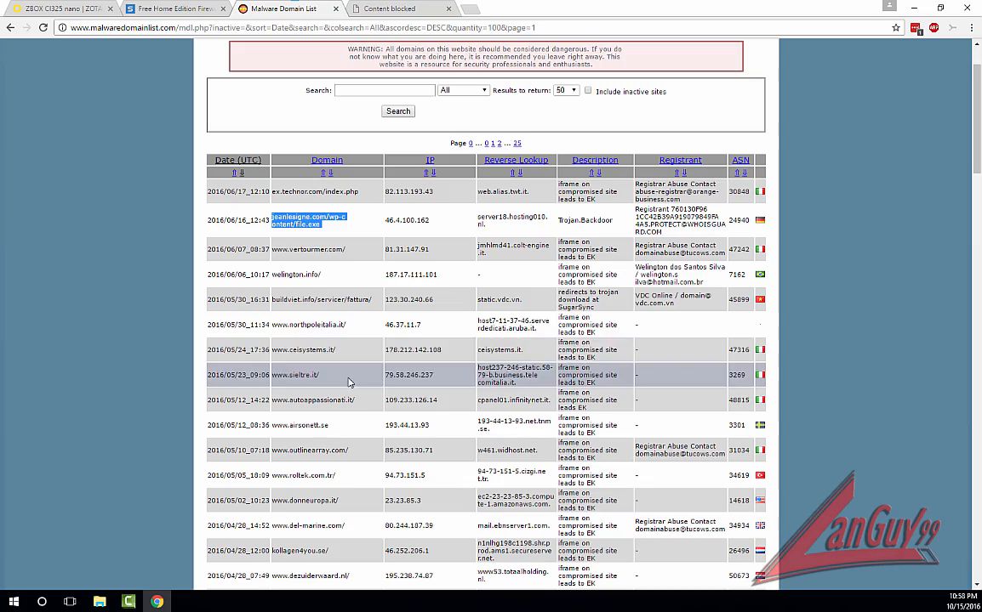
pyautogui.scroll(-5, 343, 378)
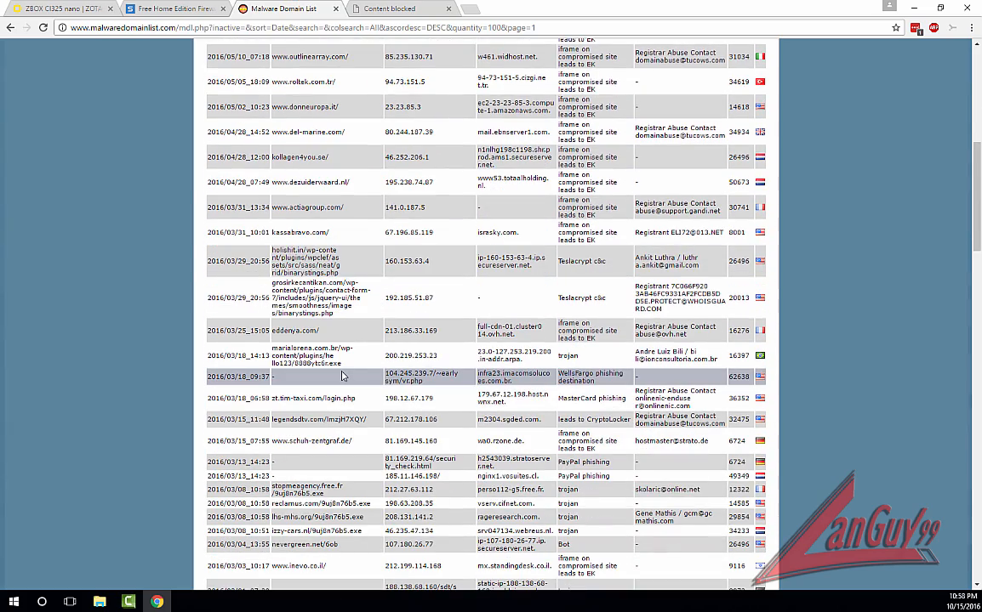
pyautogui.scroll(-2, 336, 366)
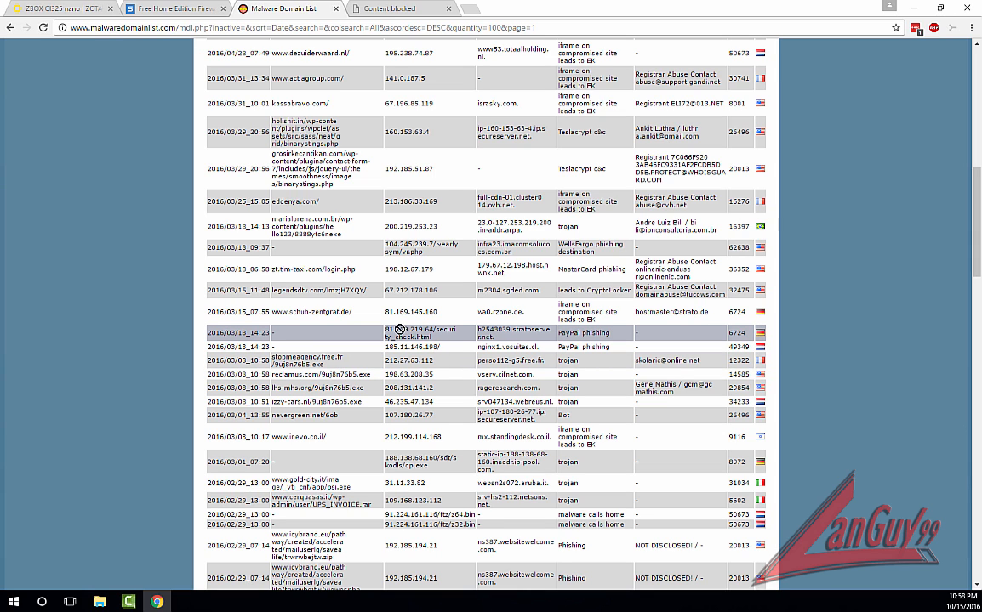
pyautogui.tripleClick(404, 331)
pyautogui.hotkey('ctrl', 'c')
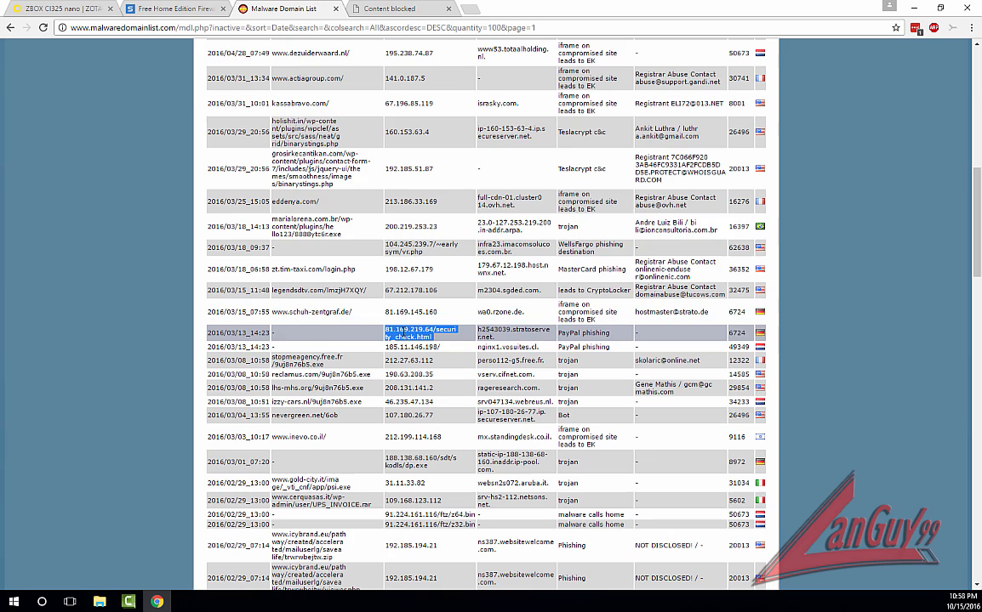
# - Load 81.169.219.64/security_check.html in the existing test tab
pyautogui.click(388, 9)
pyautogui.click(407, 27)
pyautogui.hotkey('ctrl', 'v')
pyautogui.press('Return')
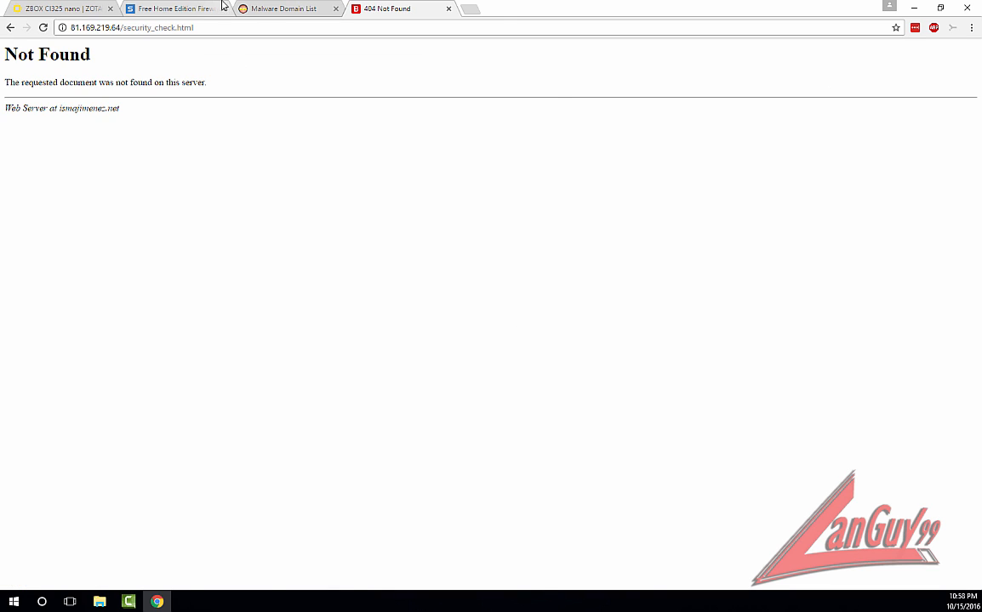
pyautogui.click(246, 9)
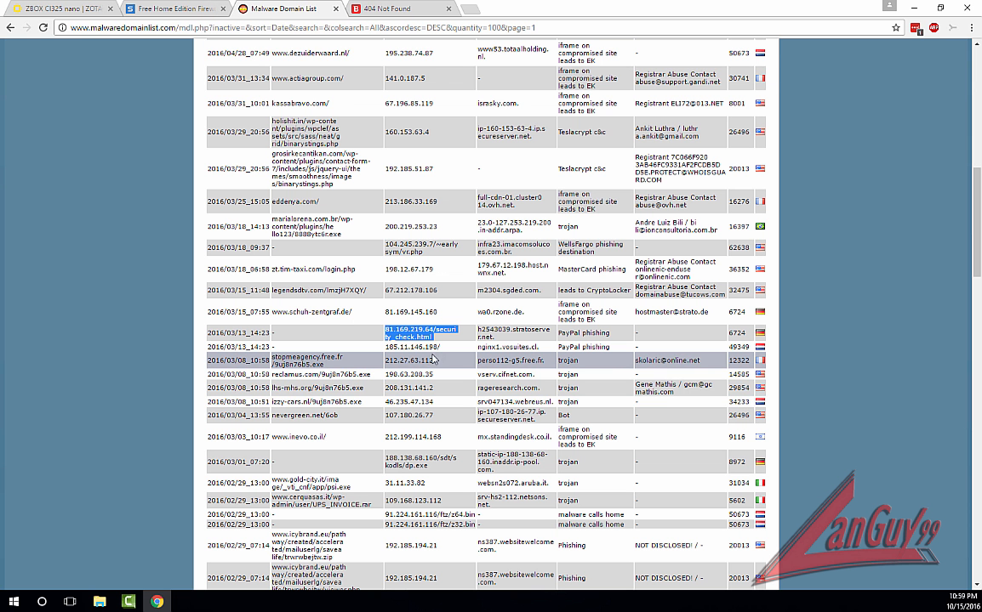
pyautogui.scroll(-3, 400, 449)
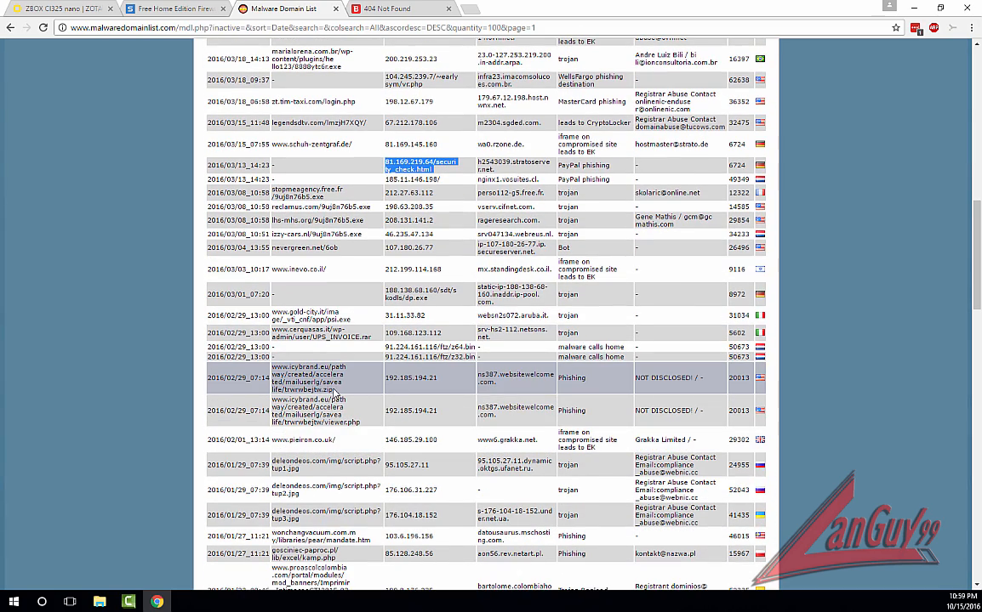
pyautogui.moveTo(364, 425); pyautogui.dragTo(275, 400)
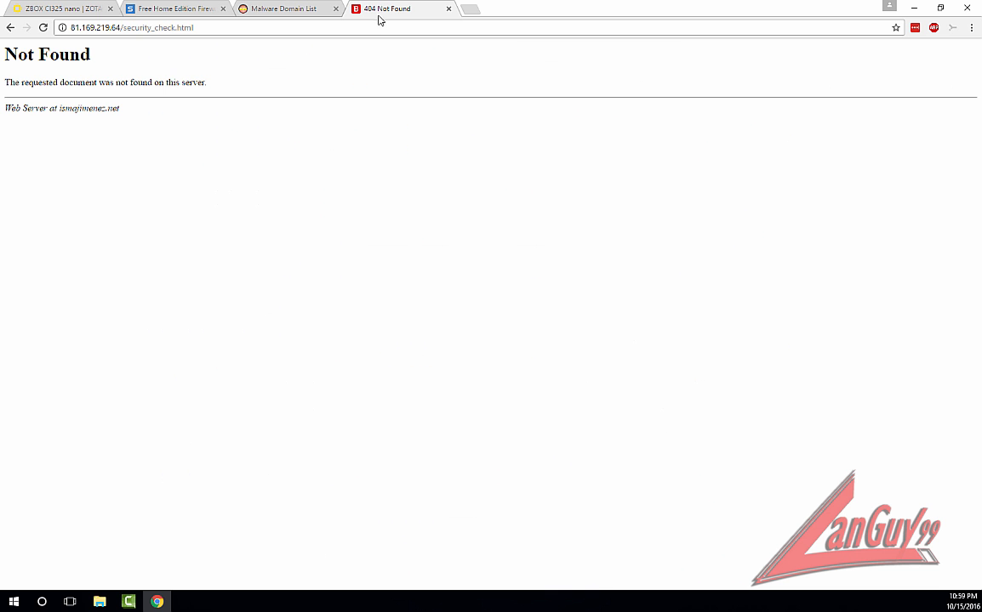
pyautogui.click(375, 10)
pyautogui.click(379, 27)
pyautogui.write('www.icybrand.eu/pathway/created/accelerated/mailuserlg/savealife/trwrwbejtw/viewer.php')
pyautogui.press('Return')
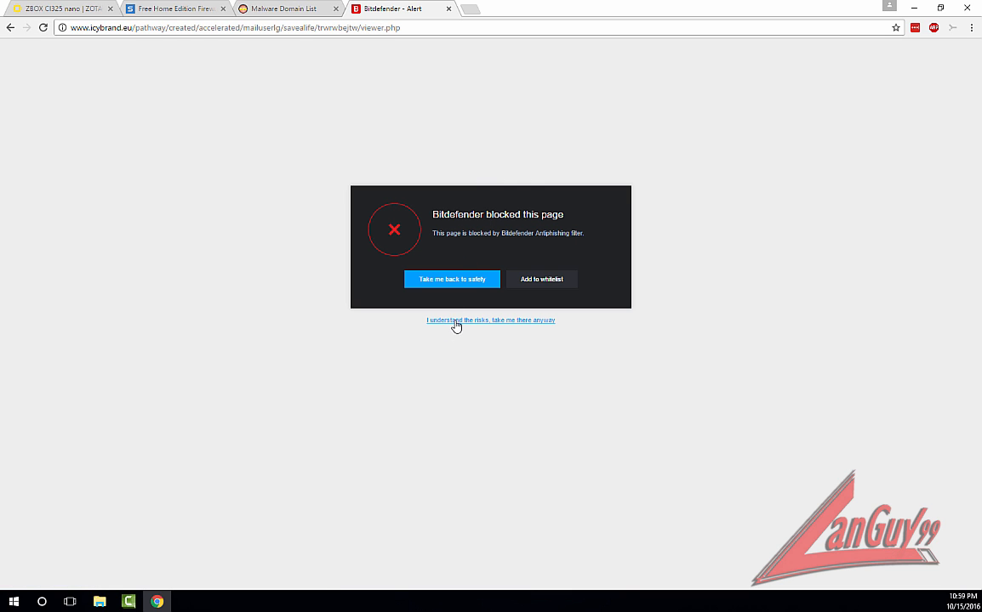
pyautogui.click(455, 322)
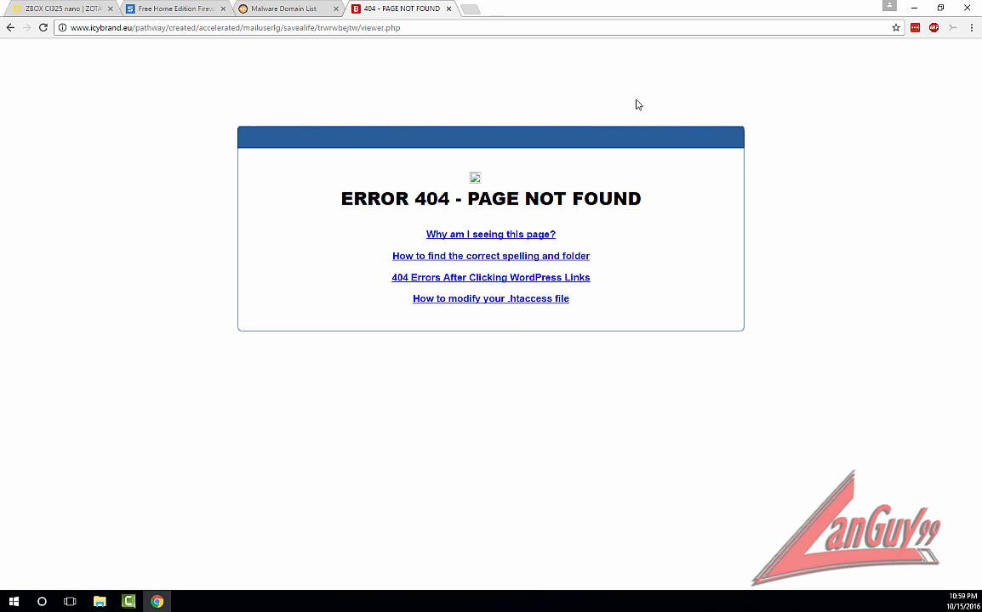
pyautogui.click(448, 8)
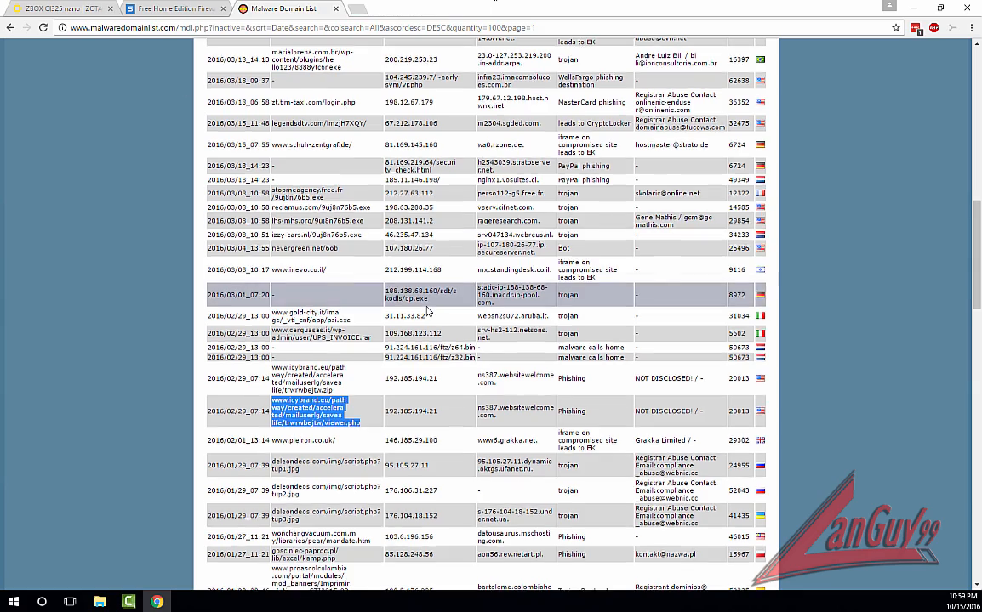
pyautogui.scroll(10, 428, 311)
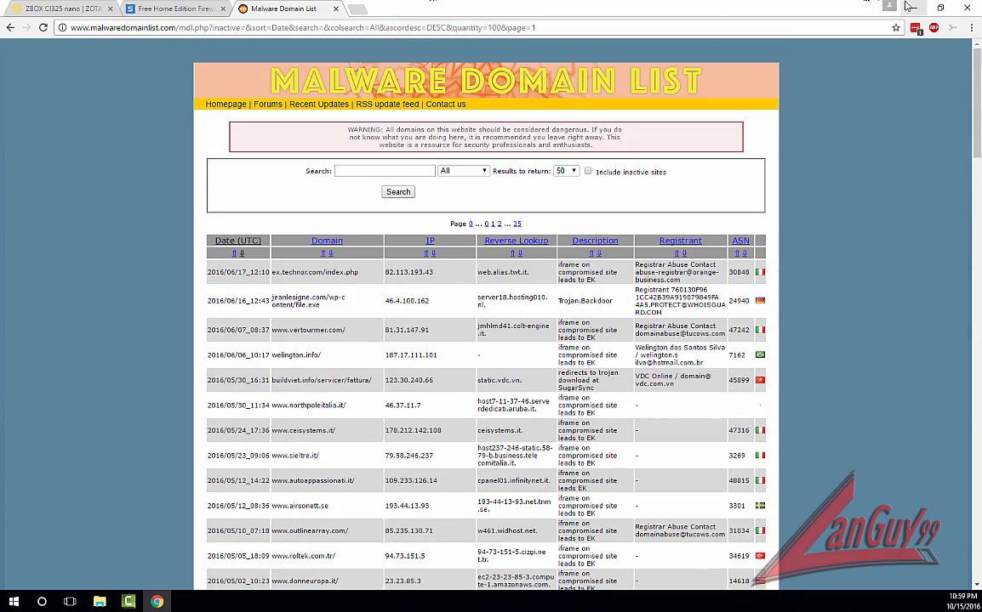
# - Return to the Sophos UTM Home Edition page and review its overview and feature list
pyautogui.click(169, 10)
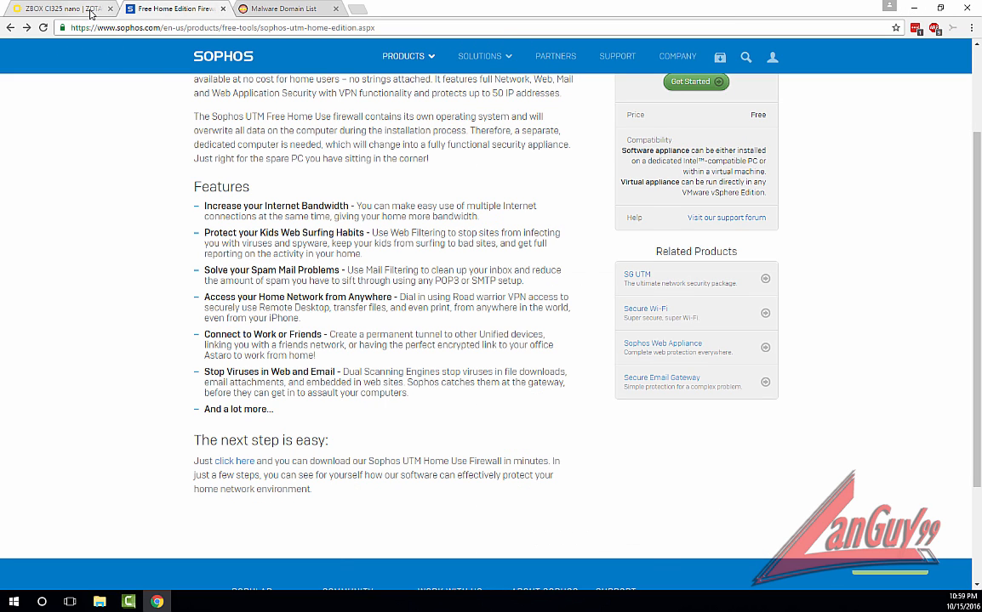
pyautogui.scroll(1, 141, 259)
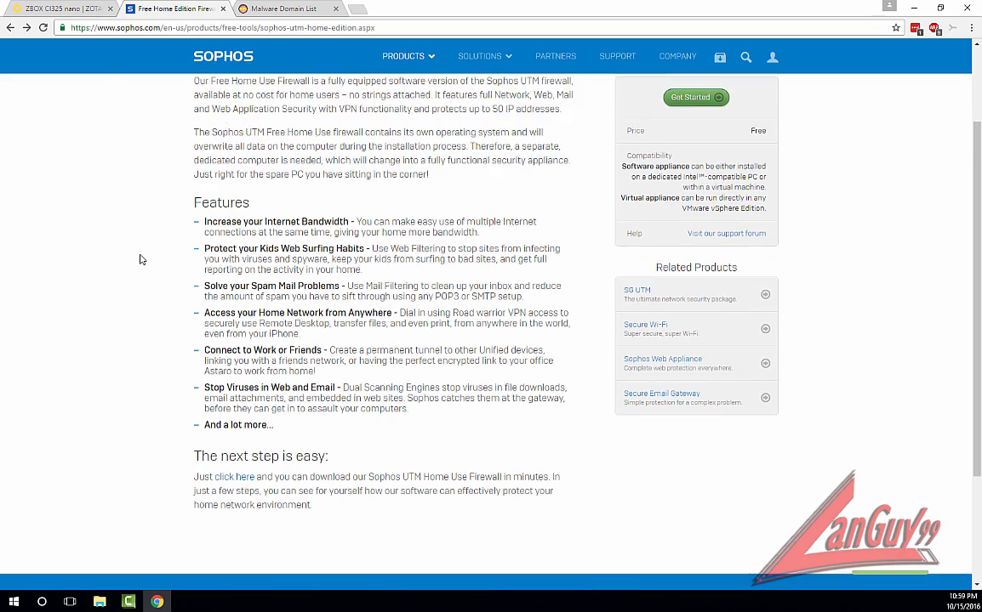
pyautogui.scroll(3, 138, 258)
pyautogui.scroll(-1, 137, 259)
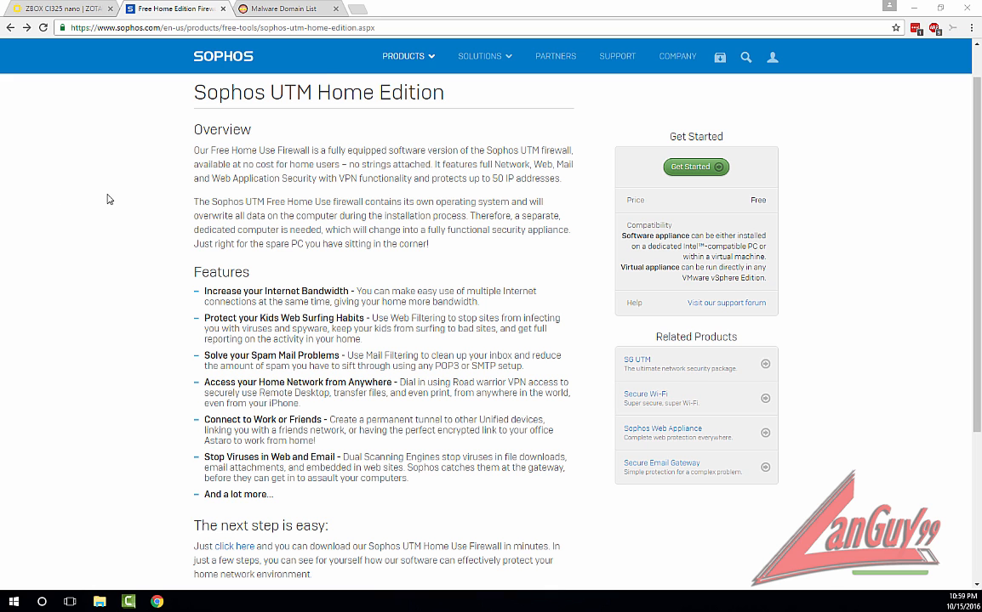
# - Close the Malware Domain List page and show the ZOTAC ZBOX CI325 nano product page
pyautogui.click(322, 12)
pyautogui.click(335, 8)
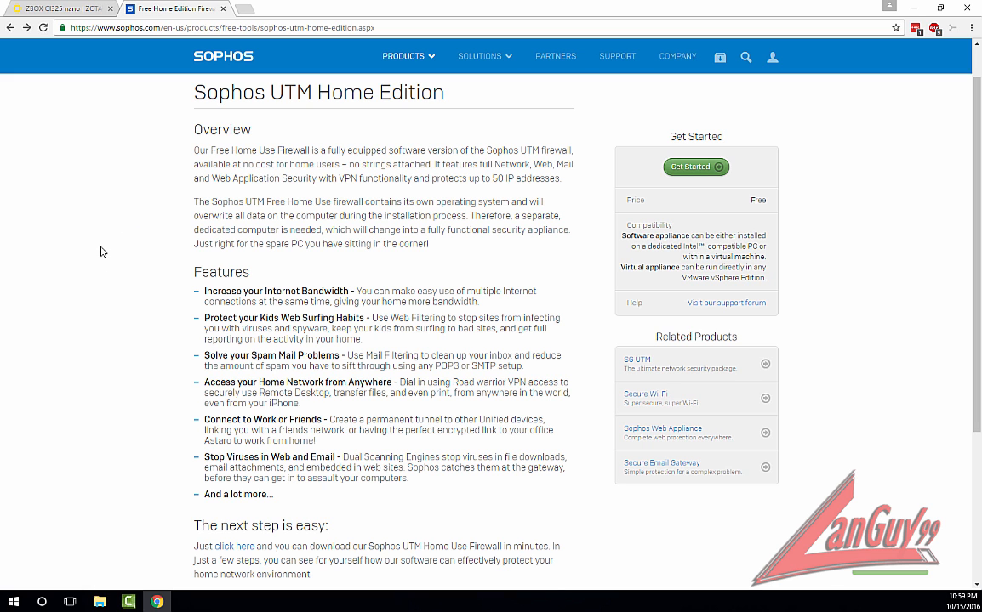
pyautogui.click(67, 12)
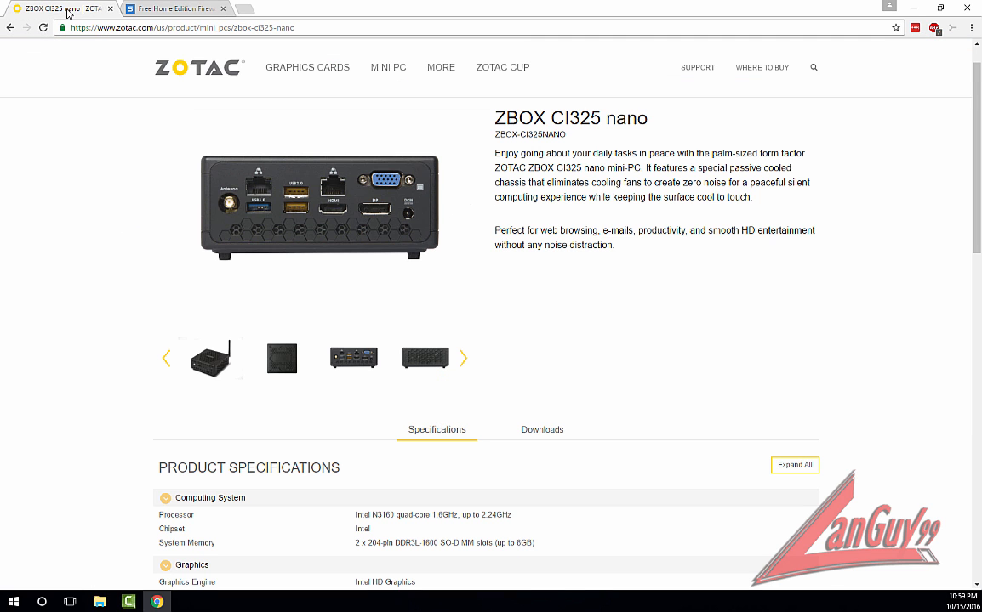
# - Revisit the Sophos UTM Home Edition page, finishing on the ZBOX CI325 nano product page
pyautogui.click(189, 8)
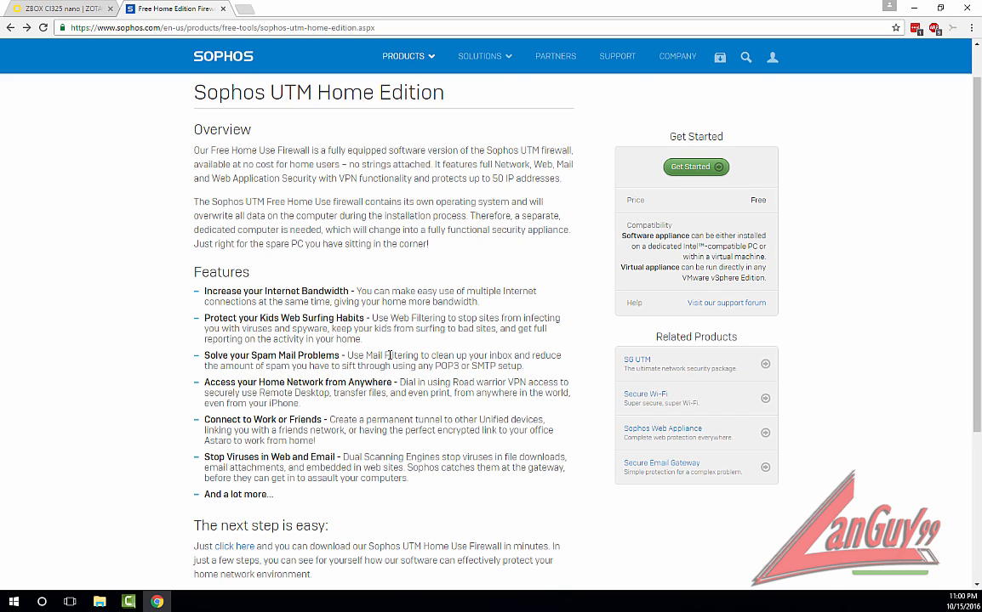
pyautogui.click(64, 8)
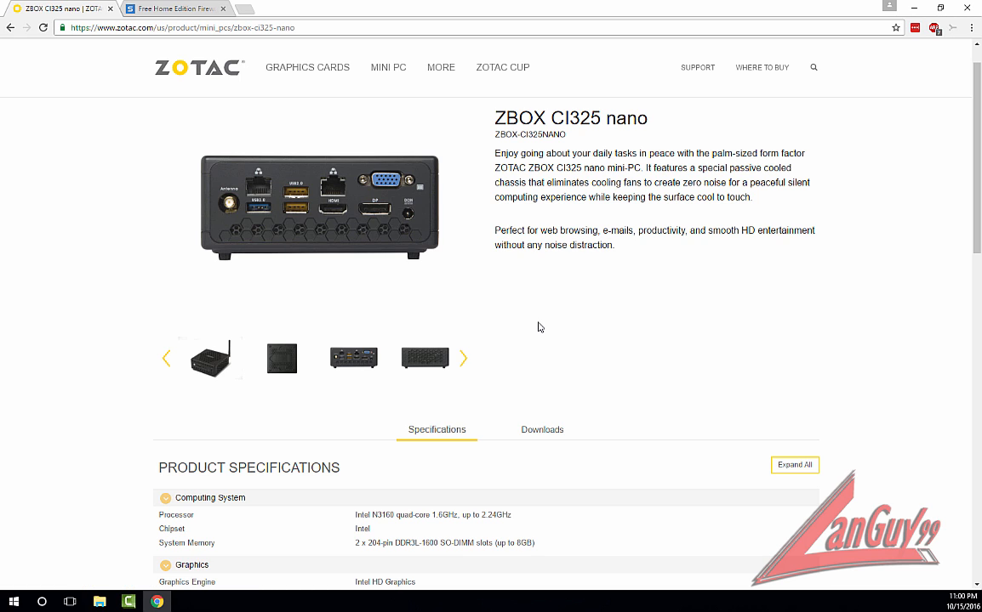
pyautogui.moveTo(403, 295)
pyautogui.moveTo(169, 108)
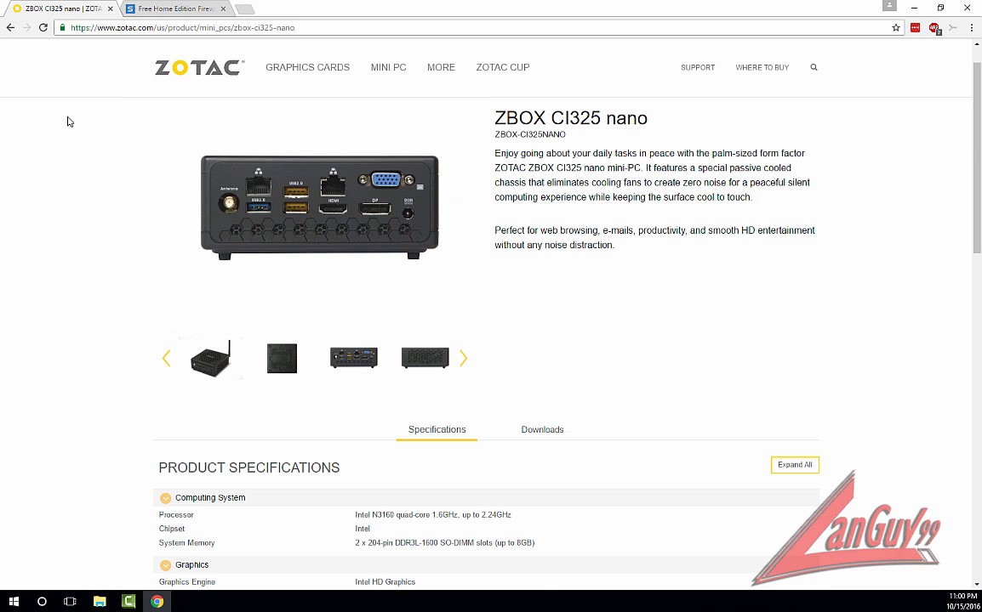